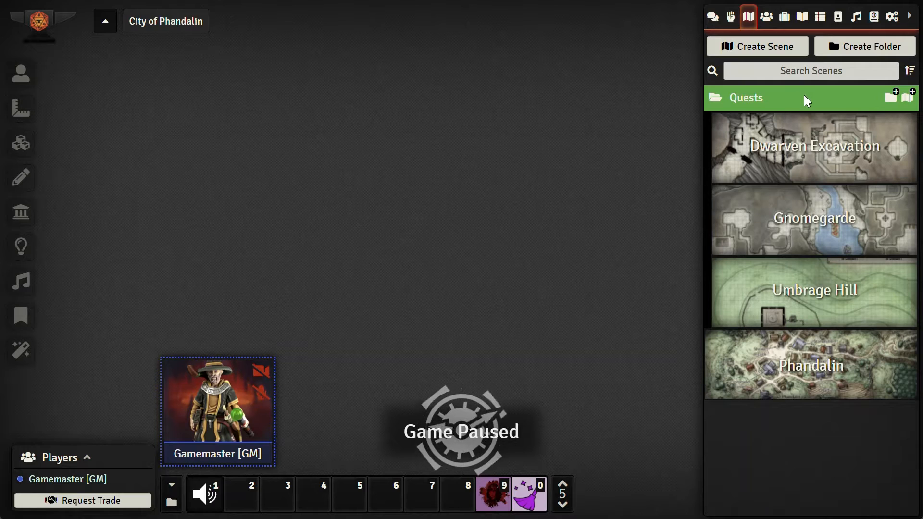
pyautogui.click(774, 100)
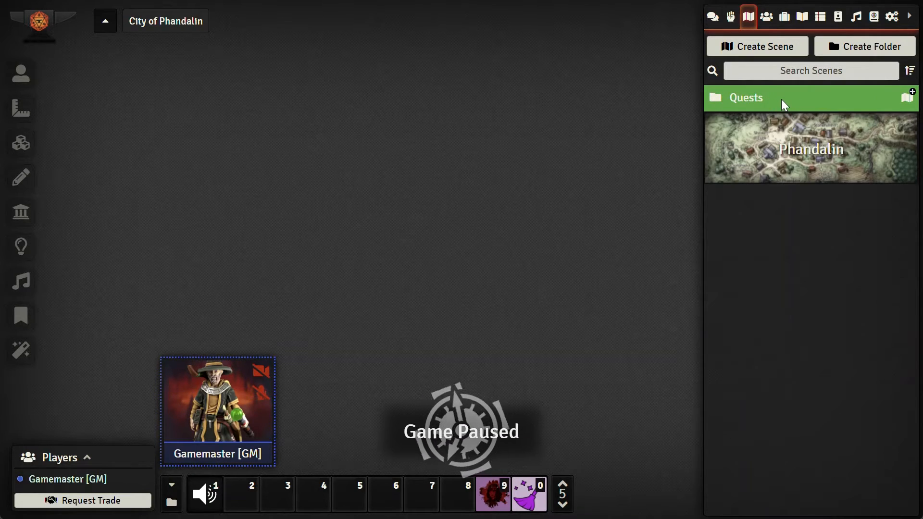
pyautogui.click(781, 99)
pyautogui.click(795, 100)
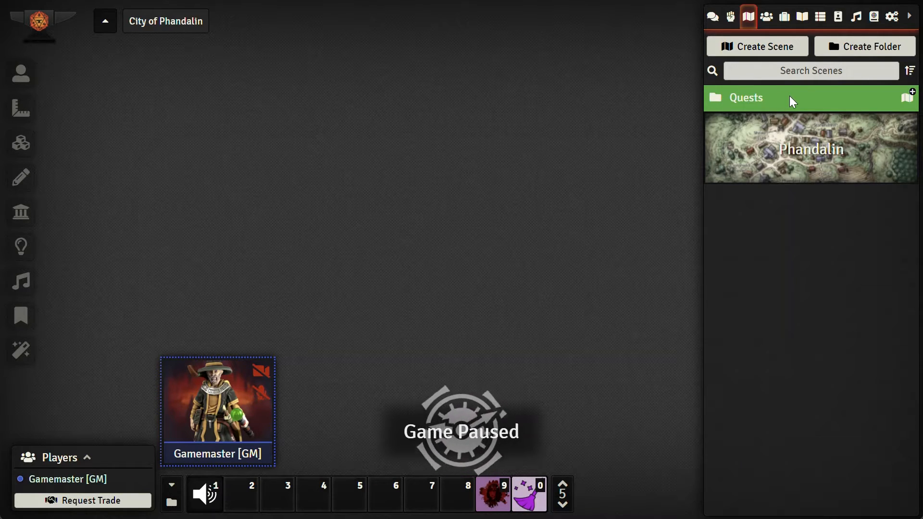
pyautogui.click(793, 100)
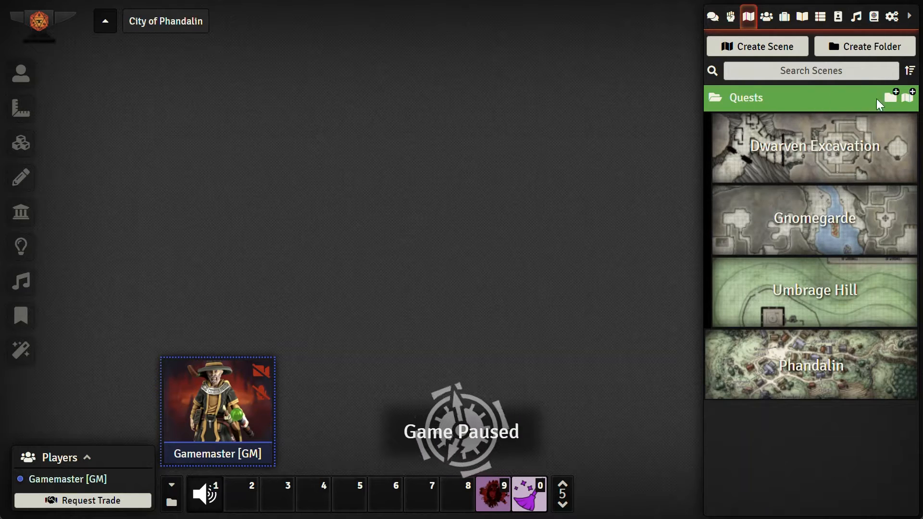
# Step: Create a new scene named Butterskull Ranch in the Quests folder
pyautogui.click(907, 98)
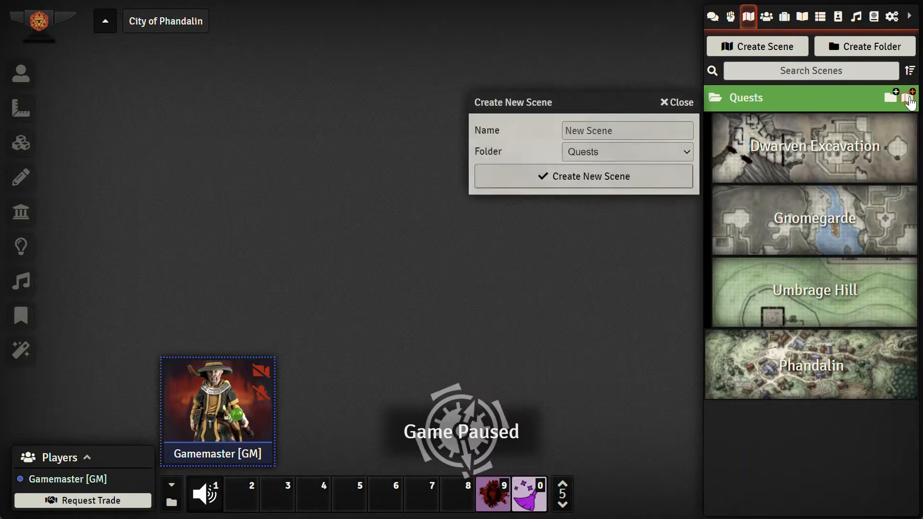
pyautogui.click(620, 132)
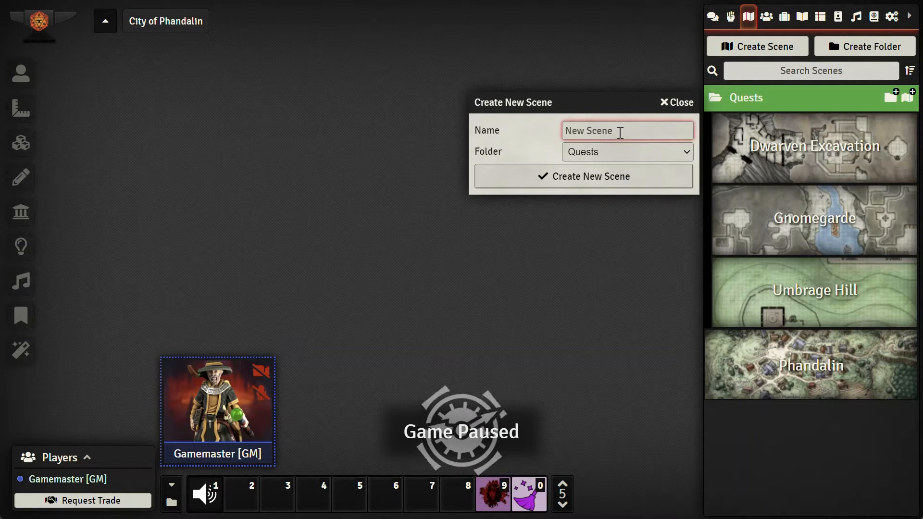
pyautogui.write('Butt')
pyautogui.write('e')
pyautogui.press('BackSpace')
pyautogui.write('tterskul')
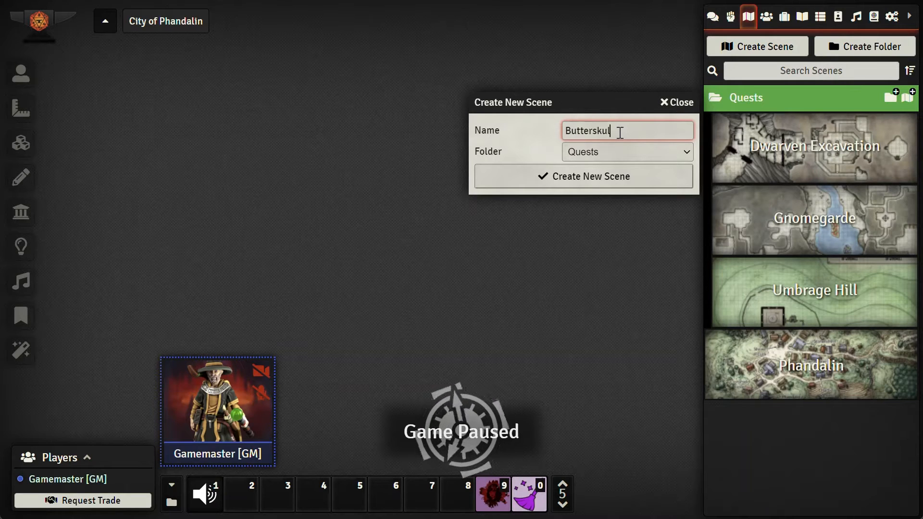
pyautogui.write('l Handh')
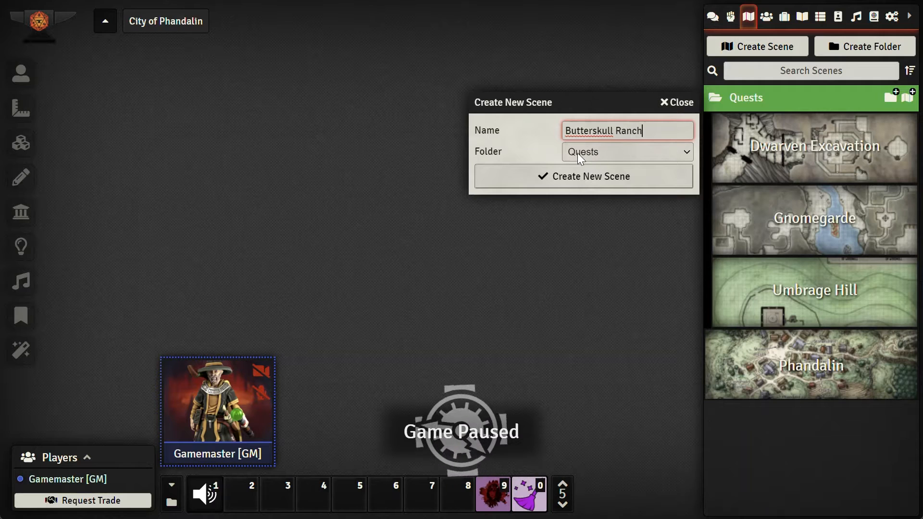
pyautogui.click(598, 154)
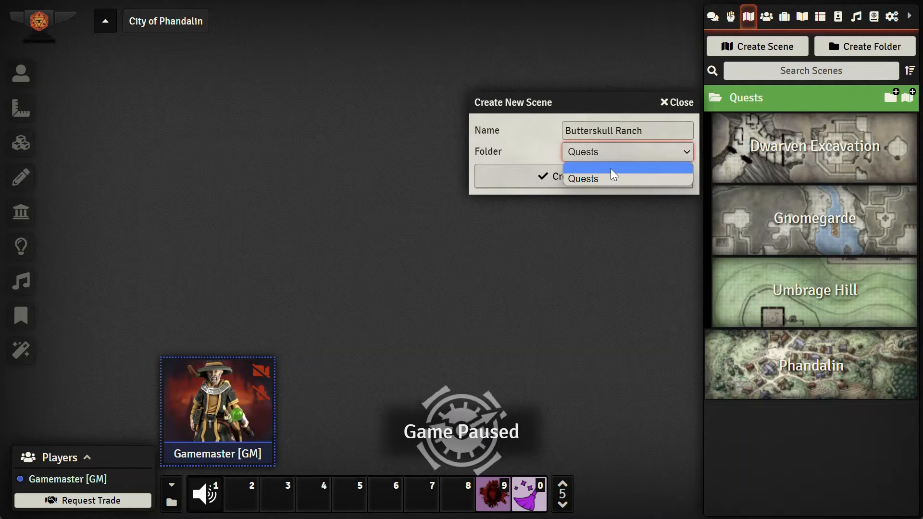
pyautogui.click(597, 152)
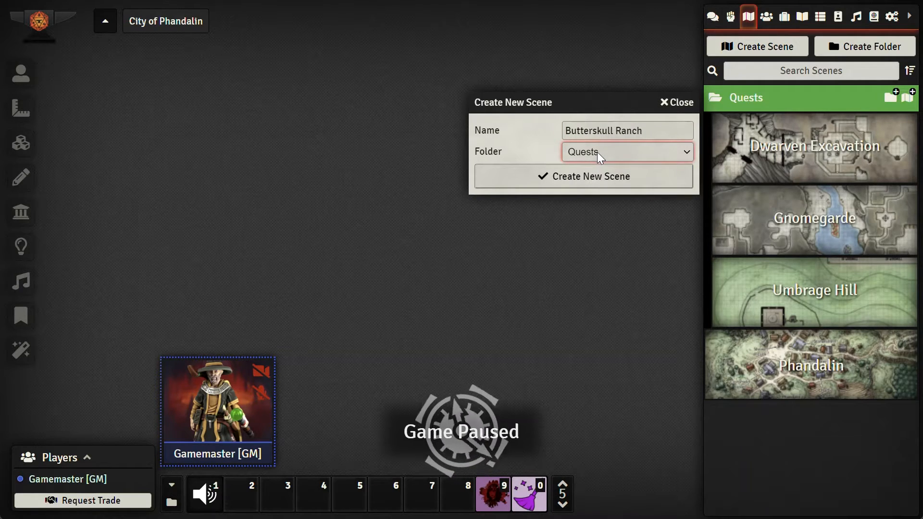
pyautogui.click(567, 177)
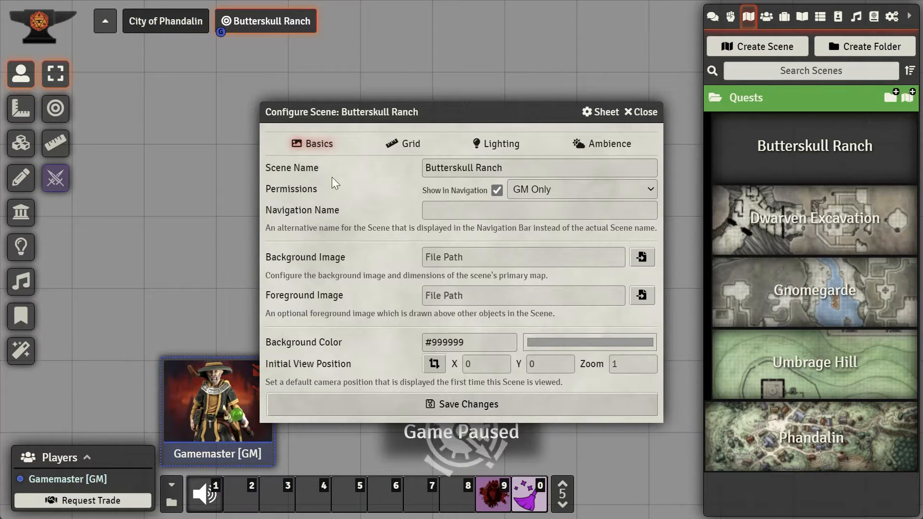
# Step: Review the new scene's name, navigation name and permission settings in its configuration dialog
pyautogui.moveTo(470, 118); pyautogui.dragTo(322, 118)
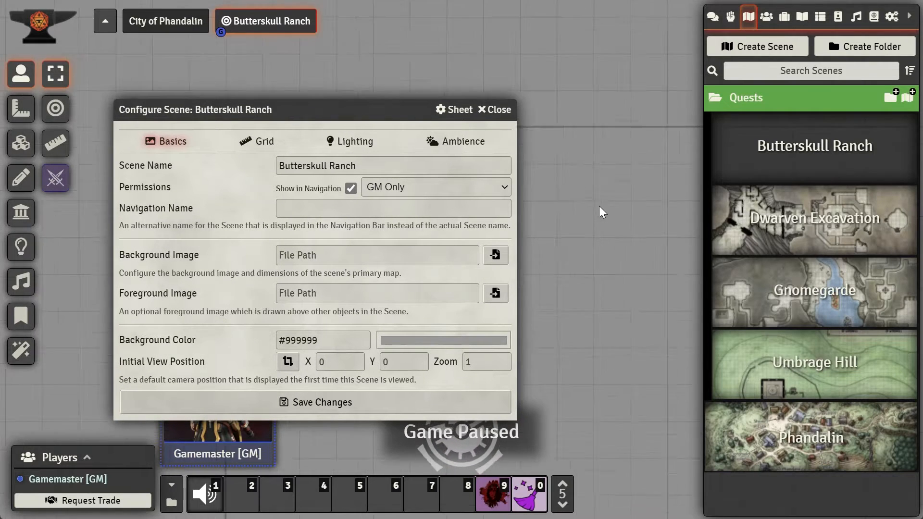
pyautogui.scroll(3, 599, 206)
pyautogui.moveTo(612, 247); pyautogui.dragTo(602, 198)
pyautogui.scroll(-10, 602, 200)
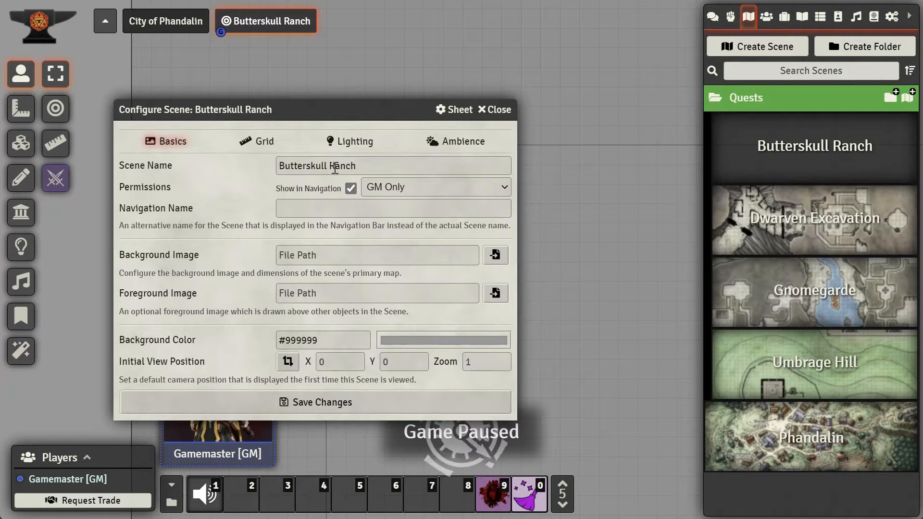
pyautogui.moveTo(372, 165); pyautogui.dragTo(278, 167)
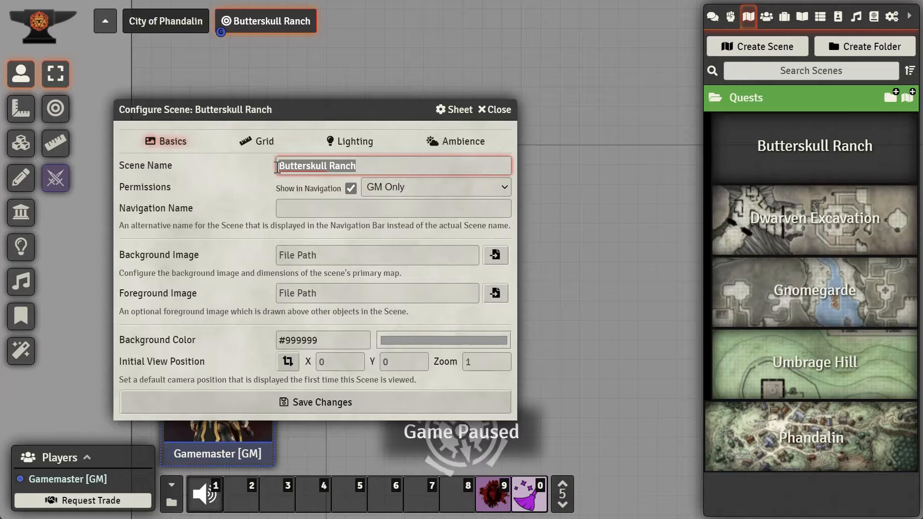
pyautogui.click(293, 208)
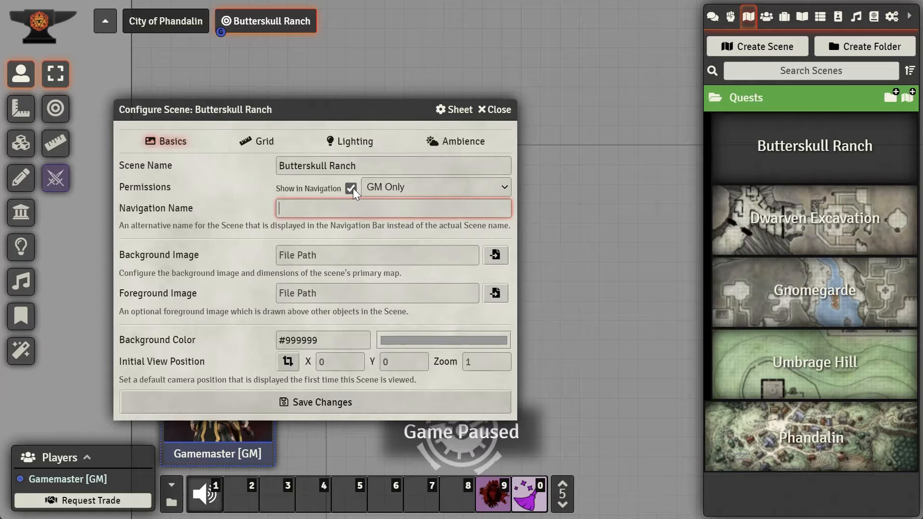
pyautogui.click(395, 187)
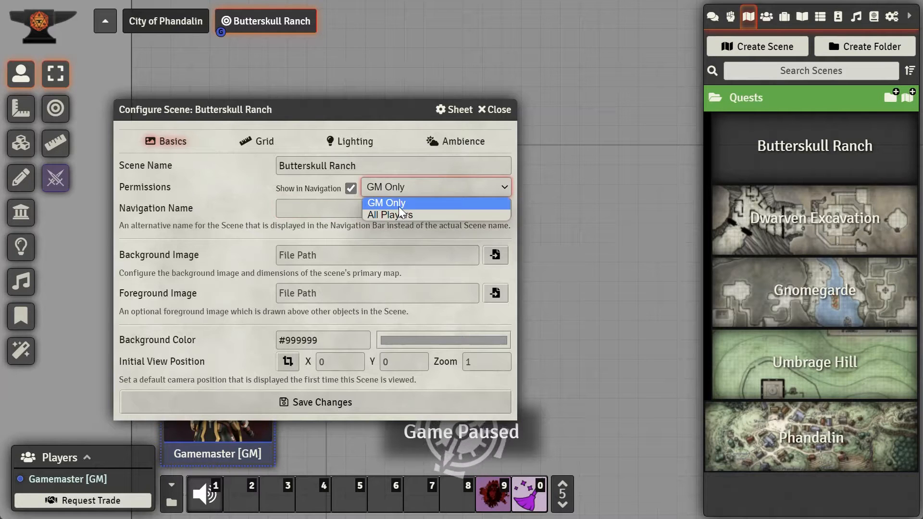
pyautogui.click(396, 189)
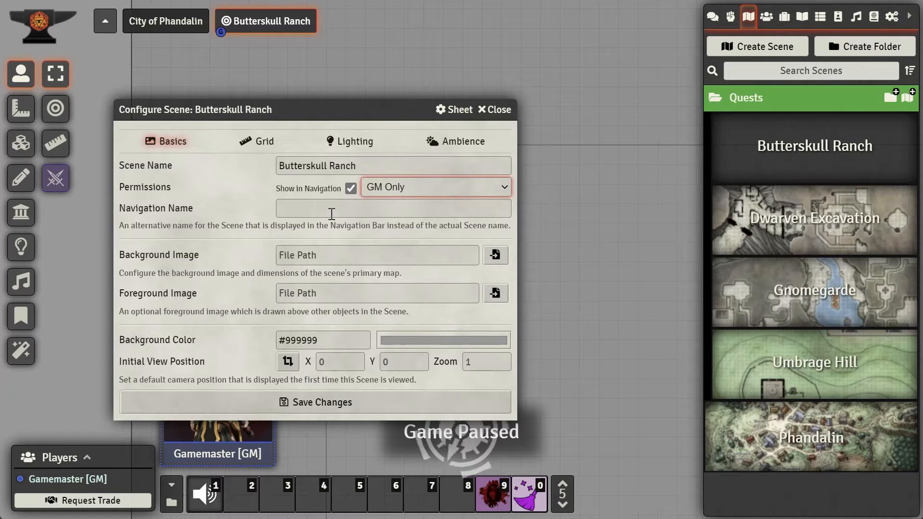
# Step: Set the scene's background image to Map-Butterskull Ranch-Players.jpg from the my-maps/dragons-of-icespire-peak folder
pyautogui.click(322, 255)
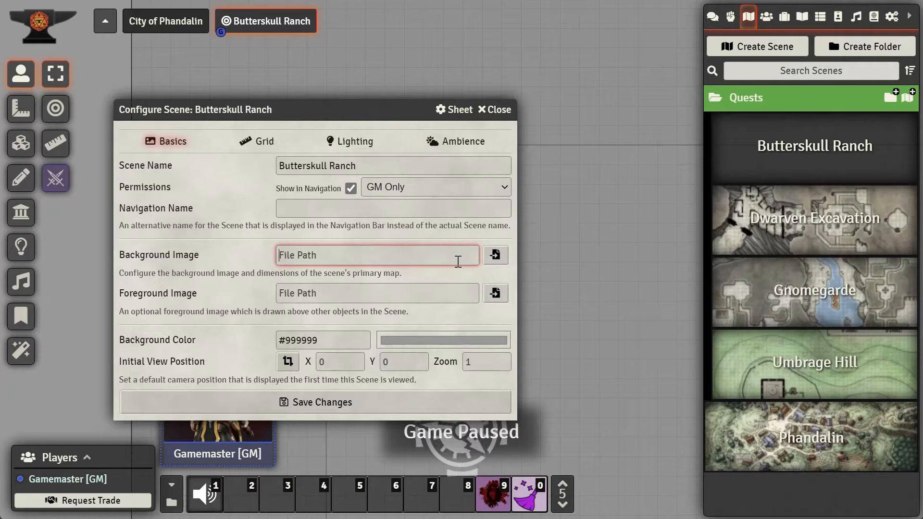
pyautogui.click(495, 257)
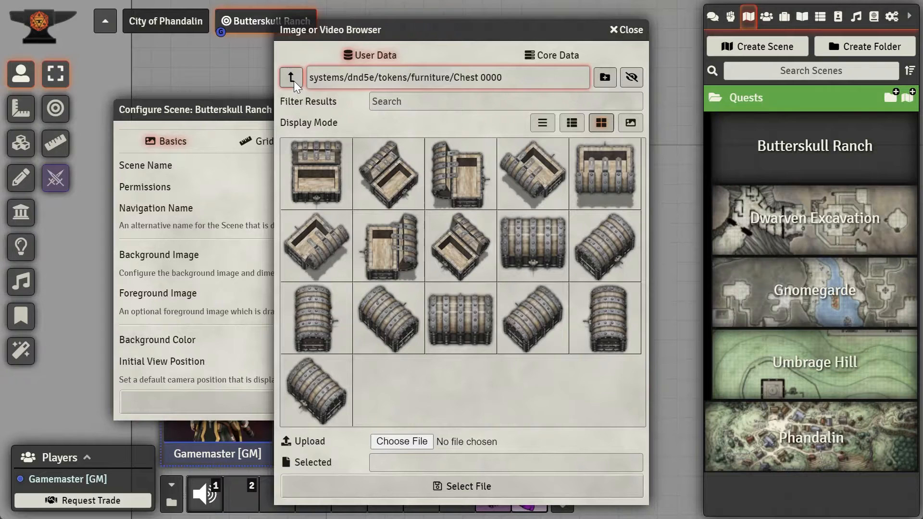
pyautogui.click(293, 81)
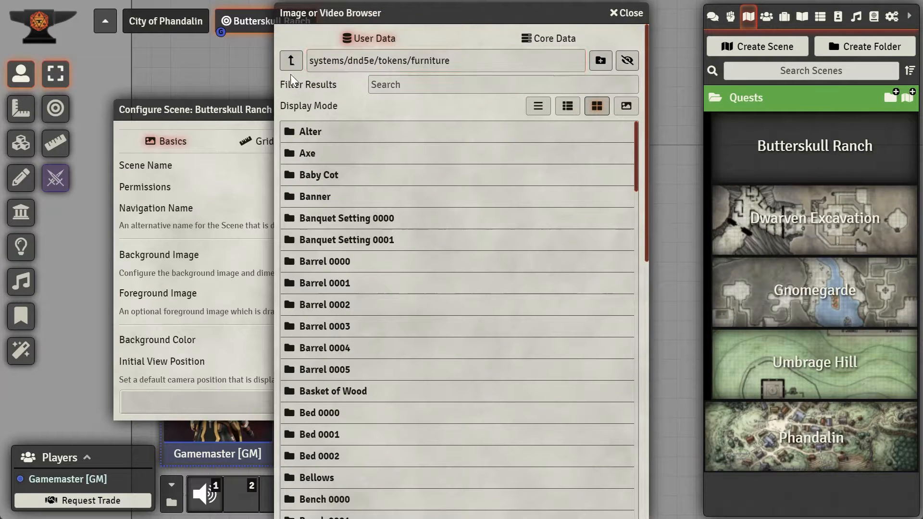
pyautogui.click(289, 65)
pyautogui.click(289, 65)
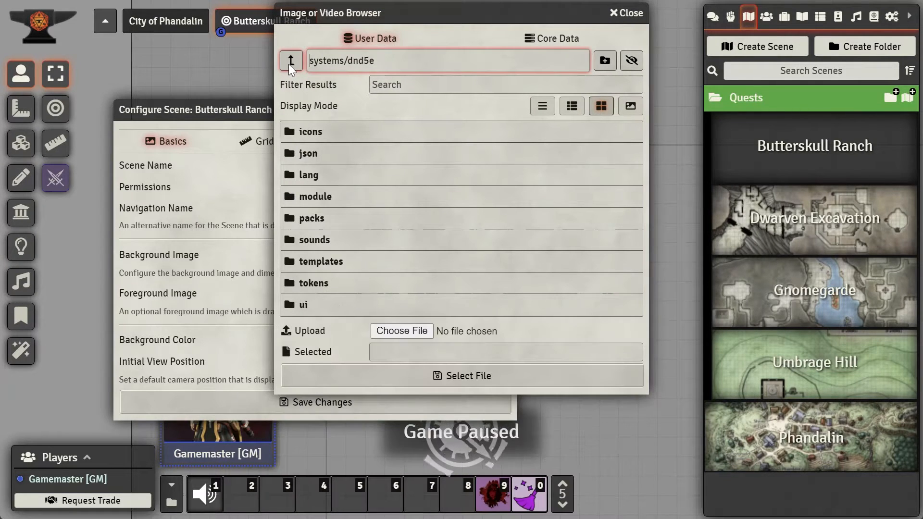
pyautogui.click(290, 61)
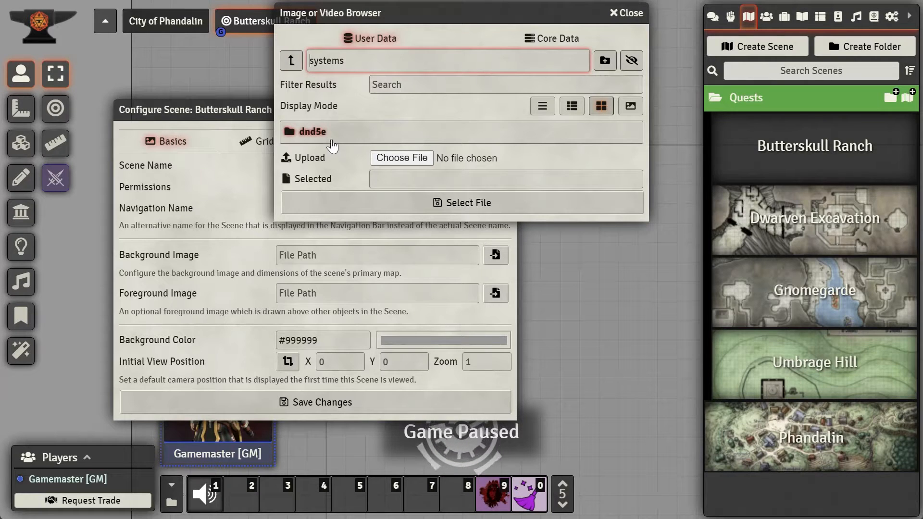
pyautogui.click(290, 61)
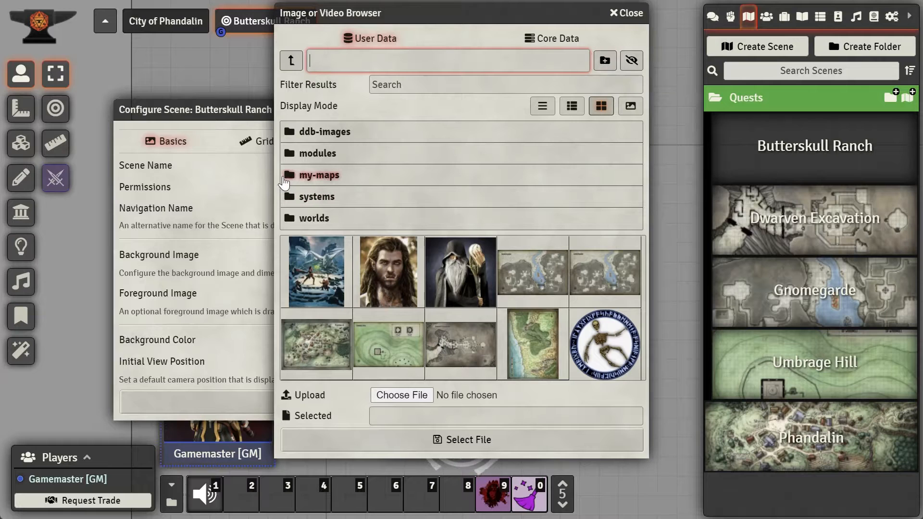
pyautogui.click(339, 179)
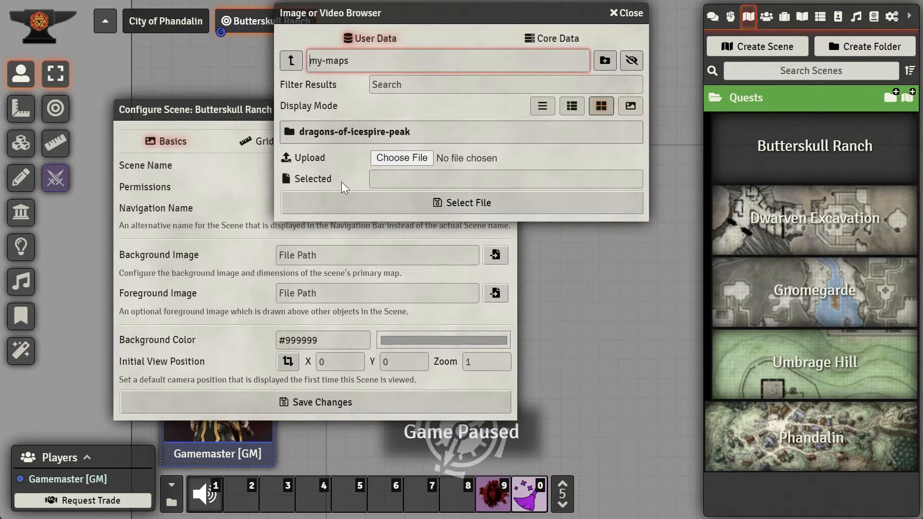
pyautogui.click(348, 136)
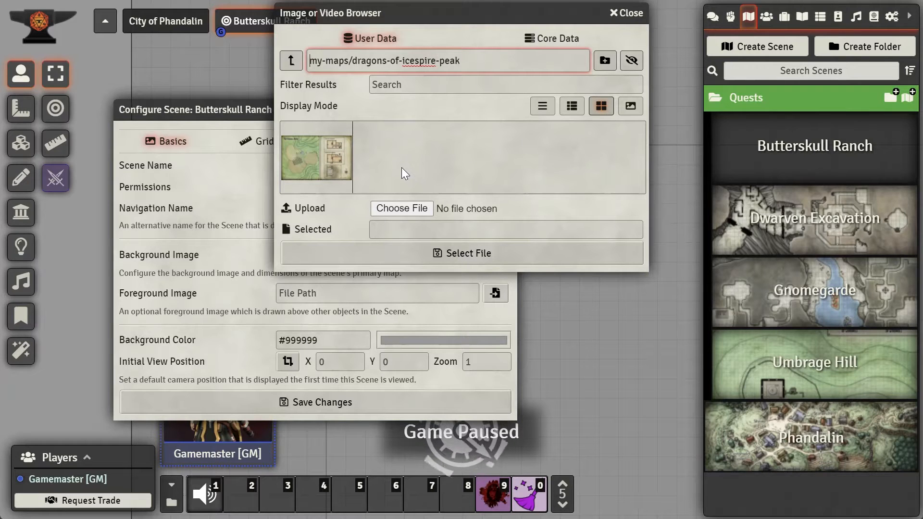
pyautogui.click(320, 173)
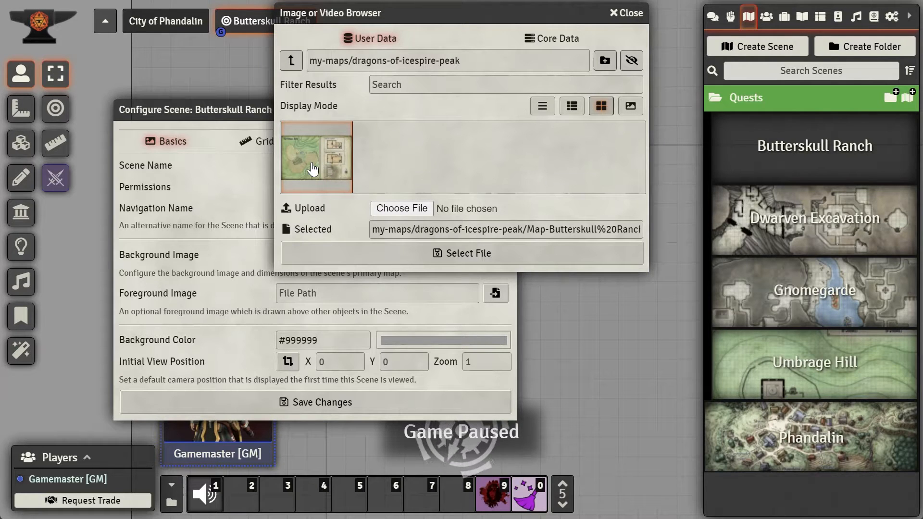
pyautogui.click(445, 252)
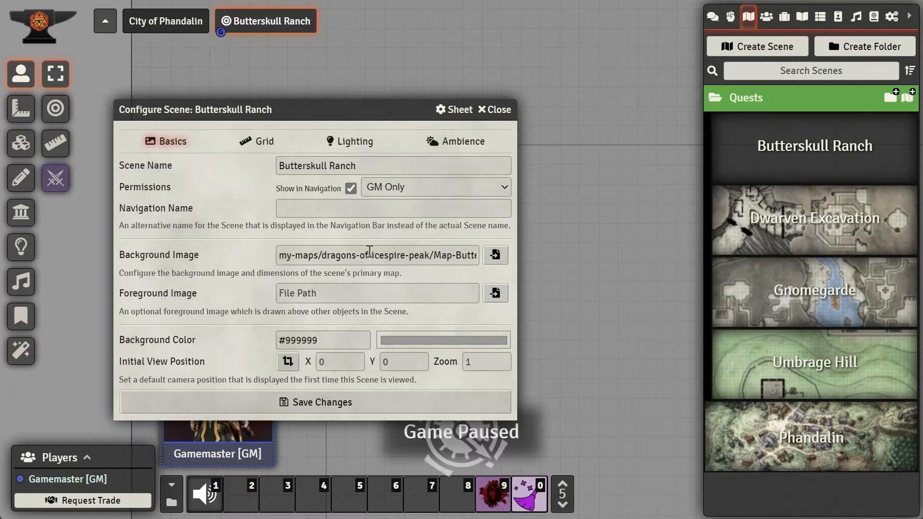
# Step: Save the scene configuration, accepting the change of scene dimensions
pyautogui.moveTo(315, 260); pyautogui.dragTo(510, 271)
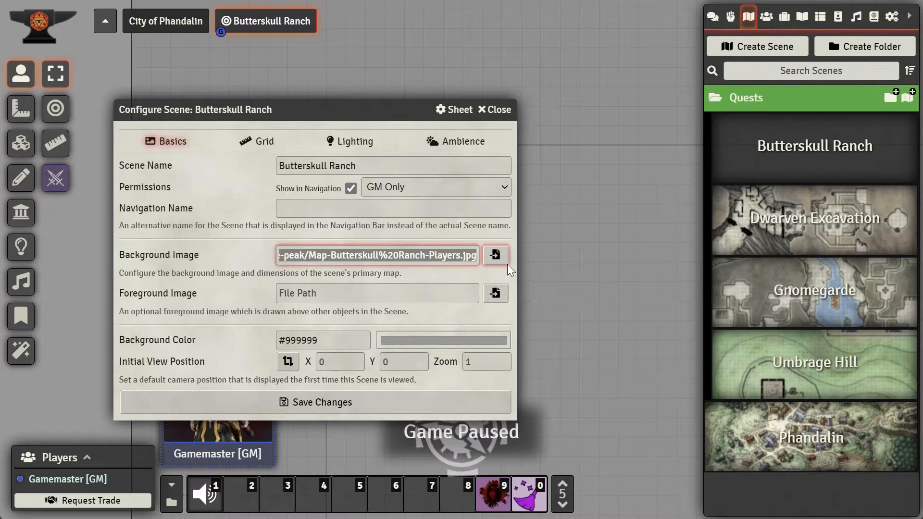
pyautogui.moveTo(336, 255); pyautogui.dragTo(230, 247)
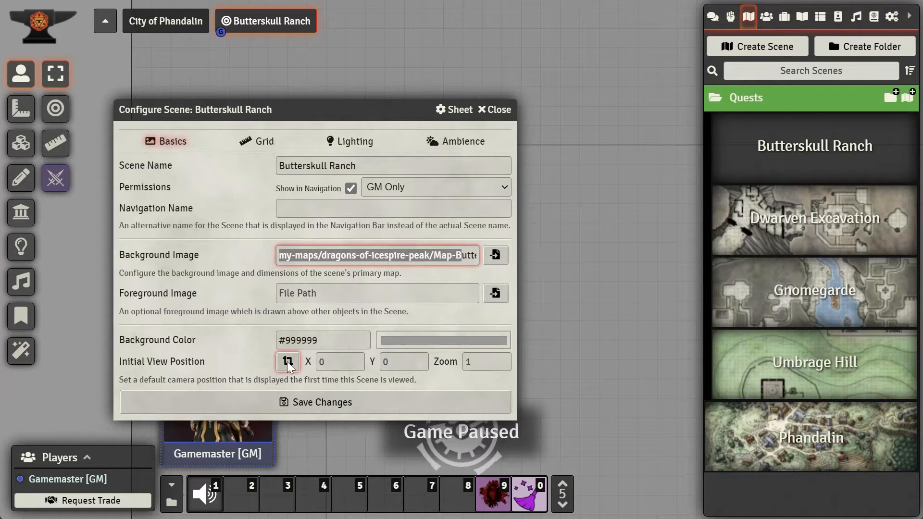
pyautogui.click(326, 398)
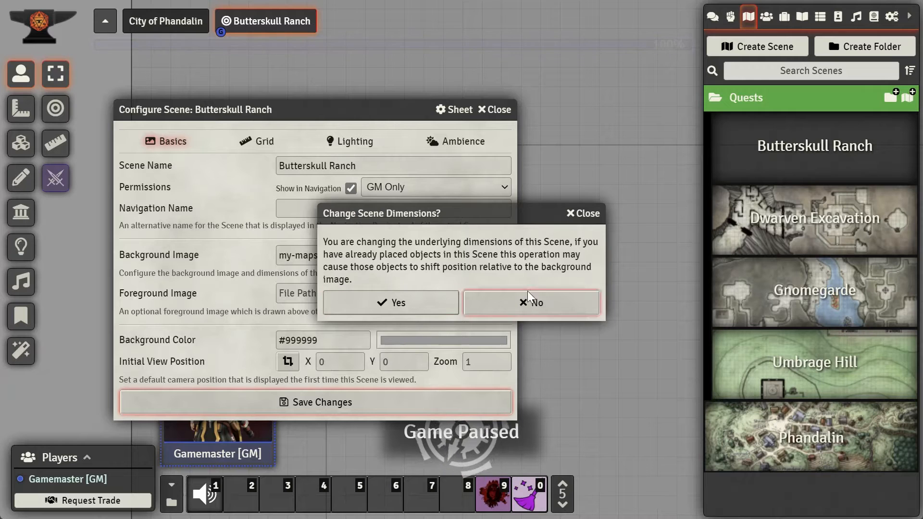
pyautogui.click(416, 300)
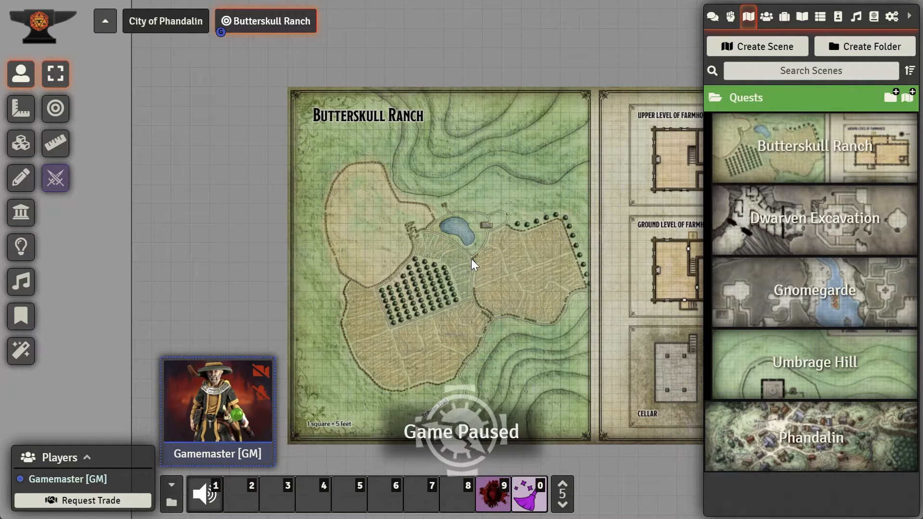
# Step: Zoom into the ranch map and pan around the pond and fields to inspect it
pyautogui.scroll(5, 458, 260)
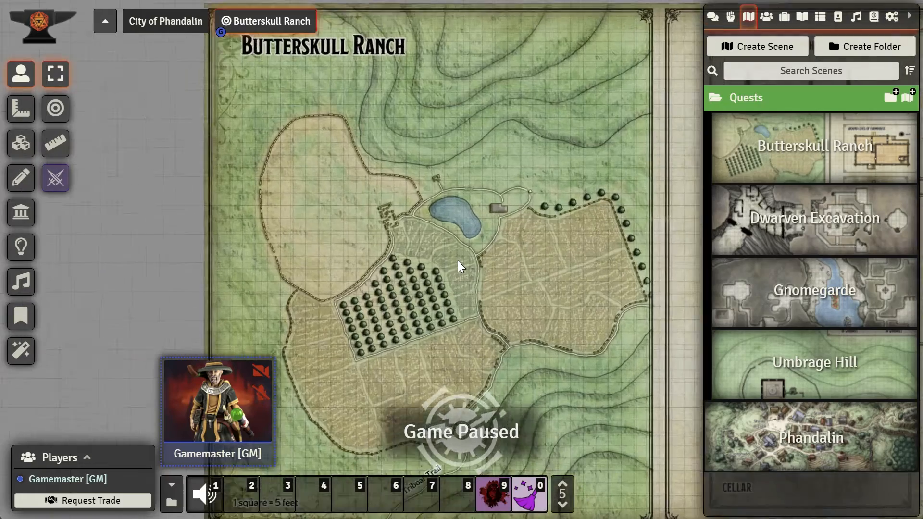
pyautogui.scroll(4, 409, 202)
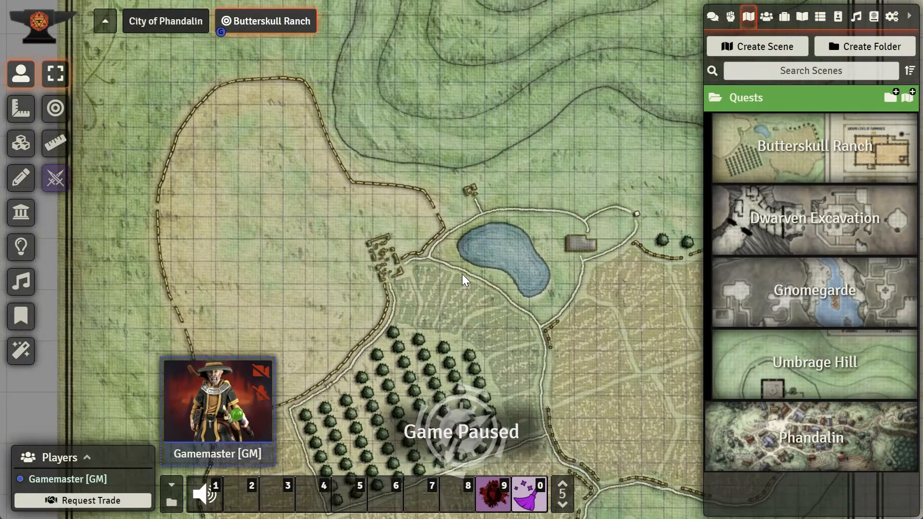
pyautogui.scroll(6, 463, 267)
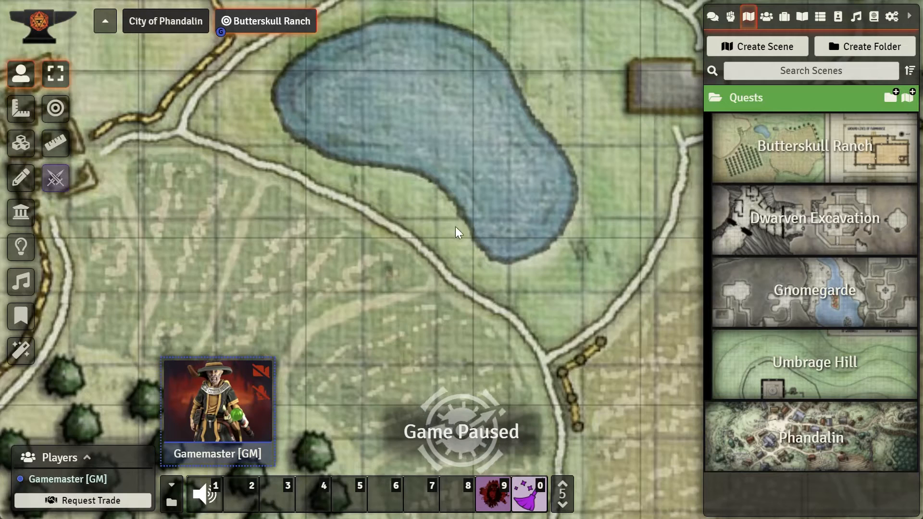
pyautogui.moveTo(455, 226); pyautogui.dragTo(296, 128)
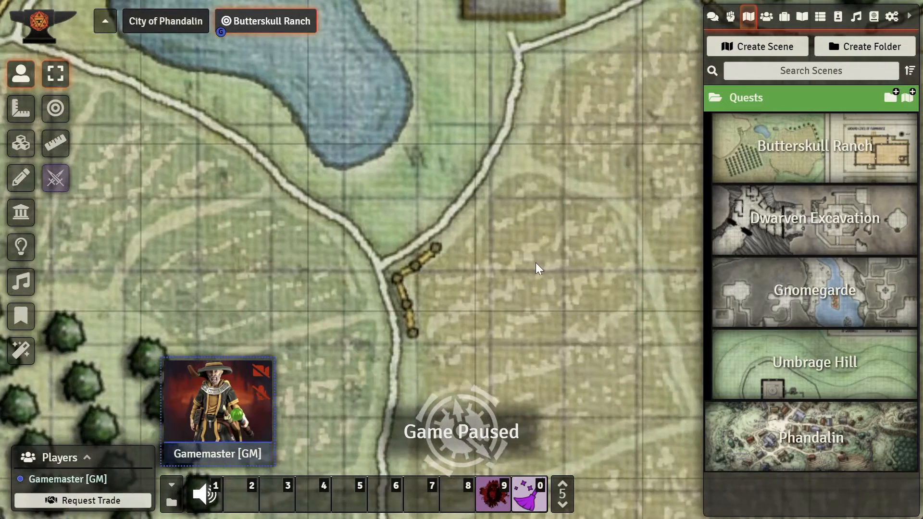
pyautogui.moveTo(608, 311); pyautogui.dragTo(537, 266)
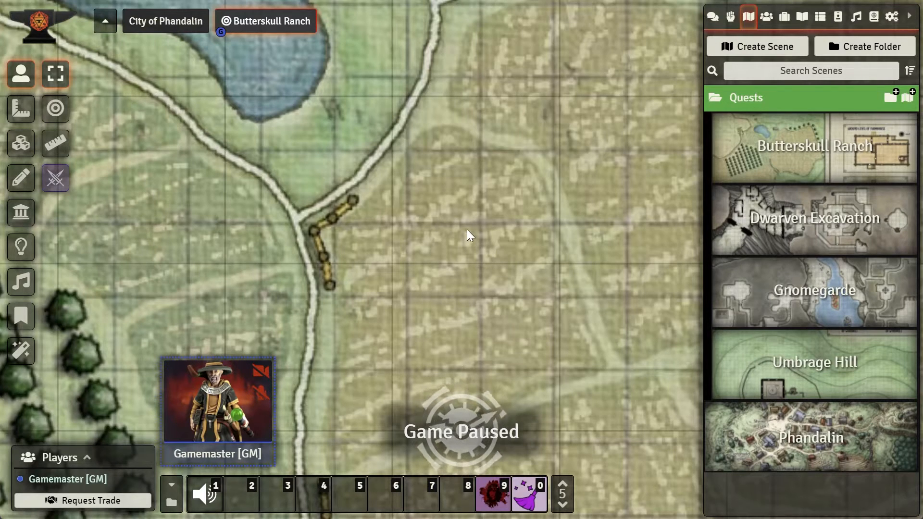
# Step: Open the scene's grid configuration and set the grid opacity to 0.25
pyautogui.rightClick(886, 161)
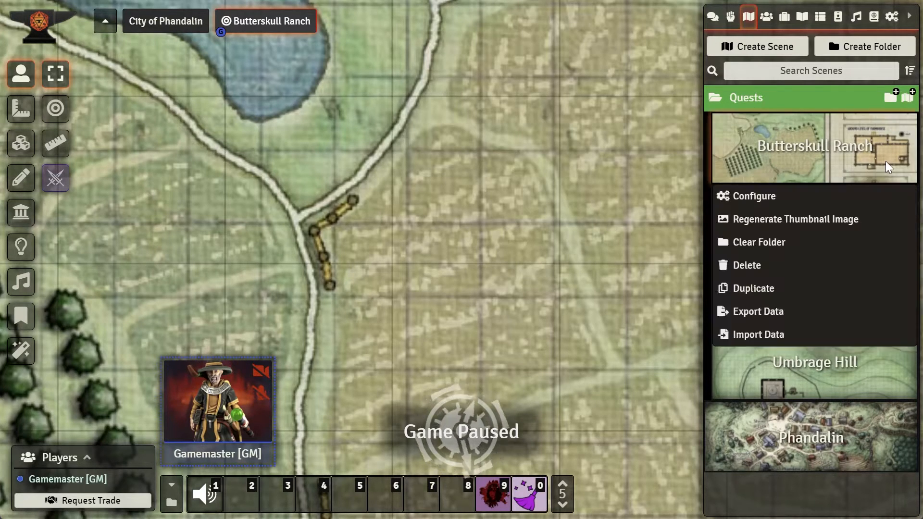
pyautogui.click(791, 195)
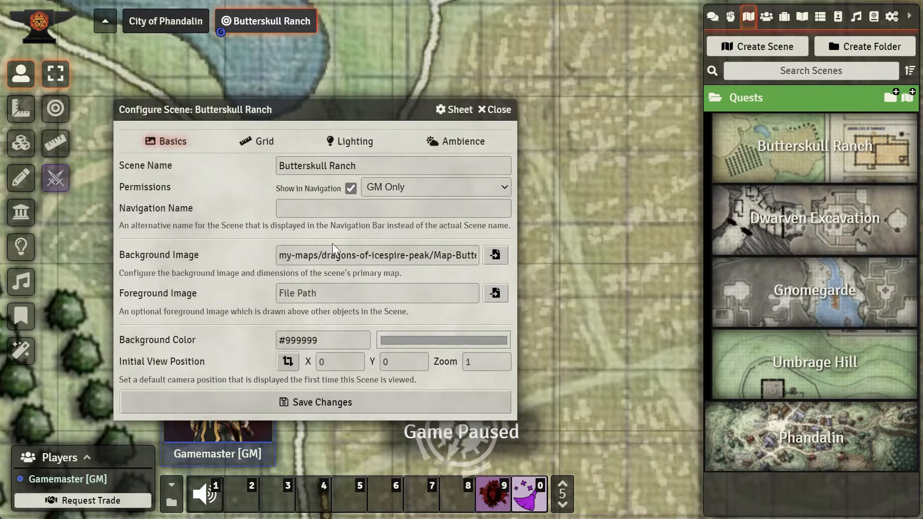
pyautogui.click(260, 144)
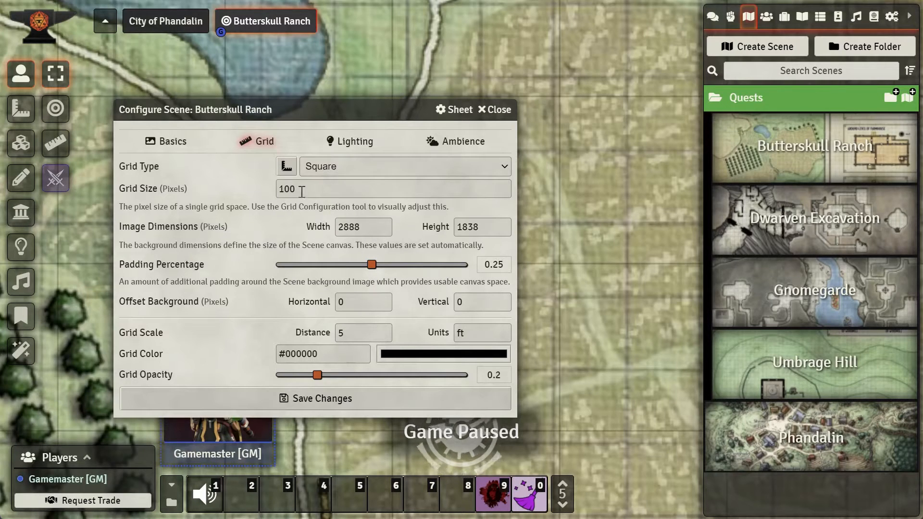
pyautogui.moveTo(299, 189); pyautogui.dragTo(271, 188)
pyautogui.click(334, 166)
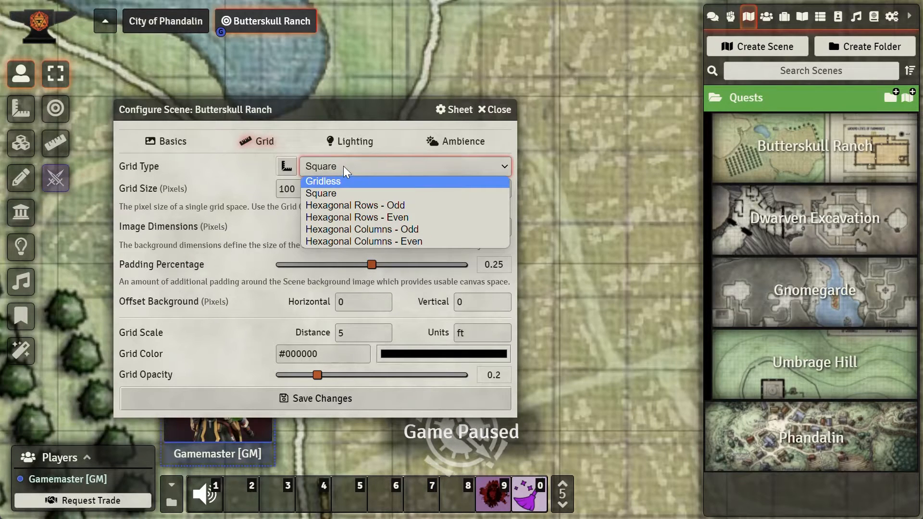
pyautogui.click(343, 166)
pyautogui.click(344, 166)
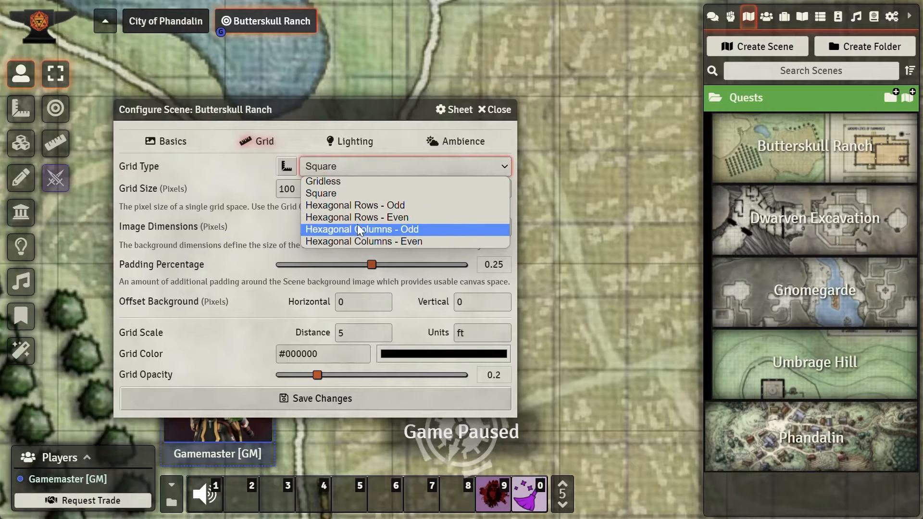
pyautogui.click(348, 167)
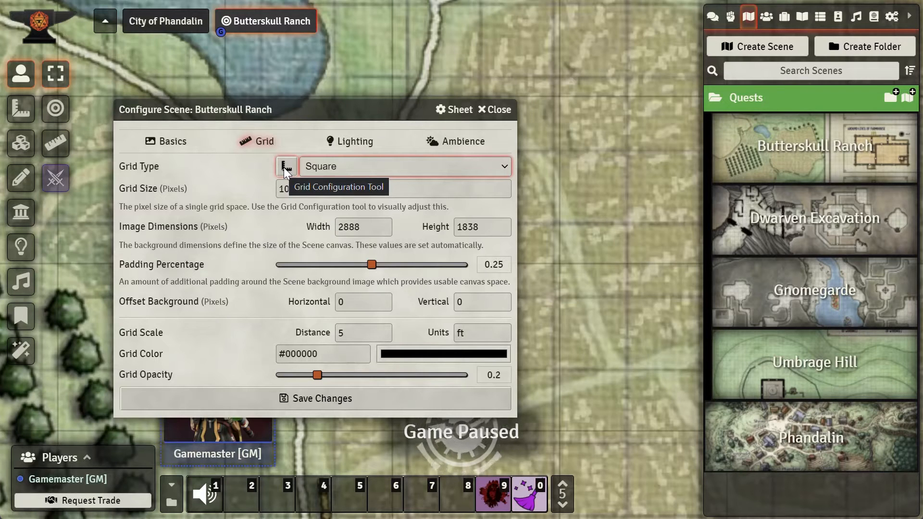
pyautogui.doubleClick(367, 227)
pyautogui.doubleClick(483, 226)
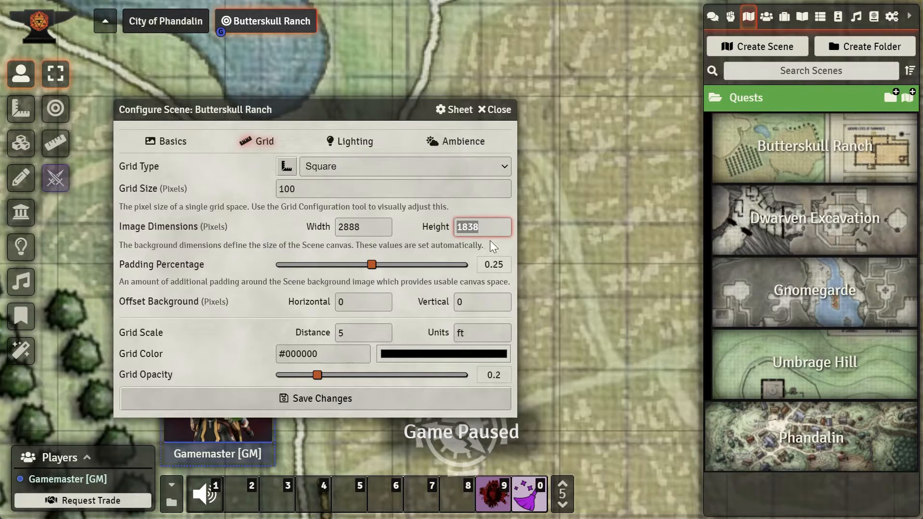
pyautogui.doubleClick(374, 332)
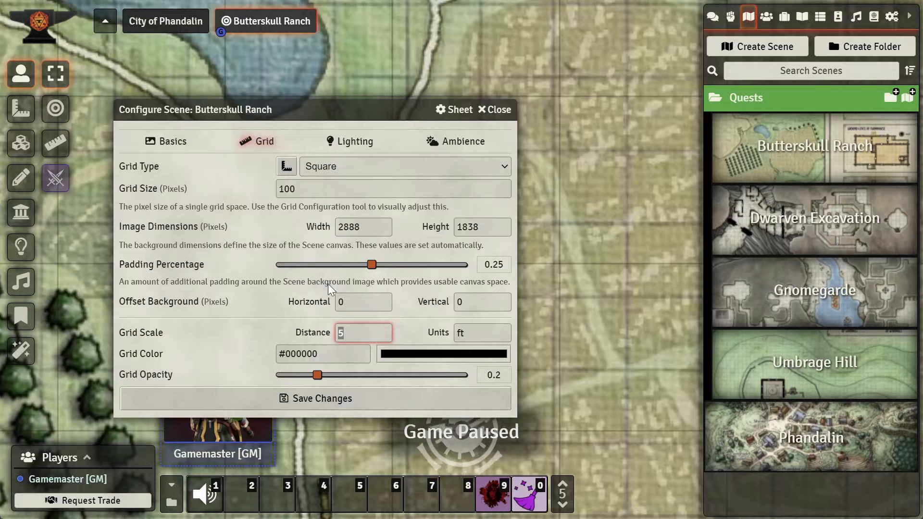
pyautogui.moveTo(317, 375); pyautogui.dragTo(337, 383)
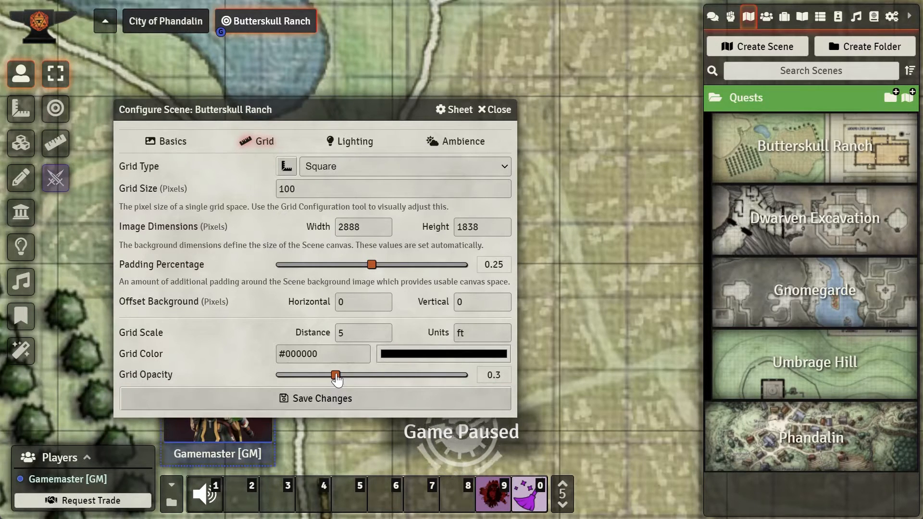
pyautogui.moveTo(336, 375); pyautogui.dragTo(330, 376)
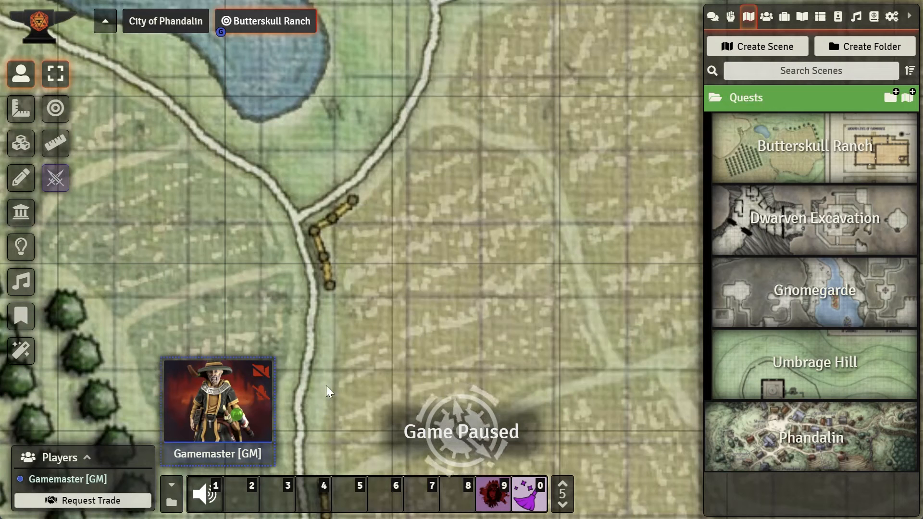
# Step: Capture the current view near the Triboar Trail as the scene's initial view position and save the configuration
pyautogui.rightClick(886, 160)
pyautogui.click(771, 195)
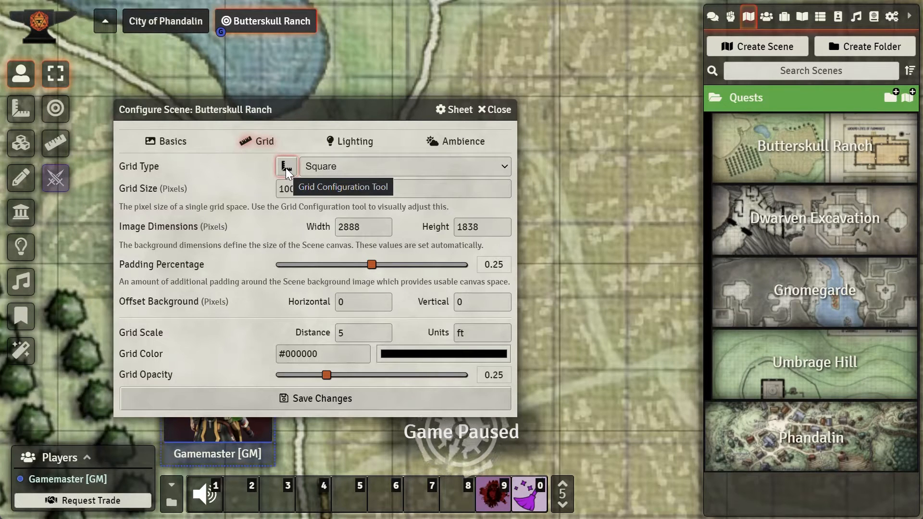
pyautogui.click(167, 147)
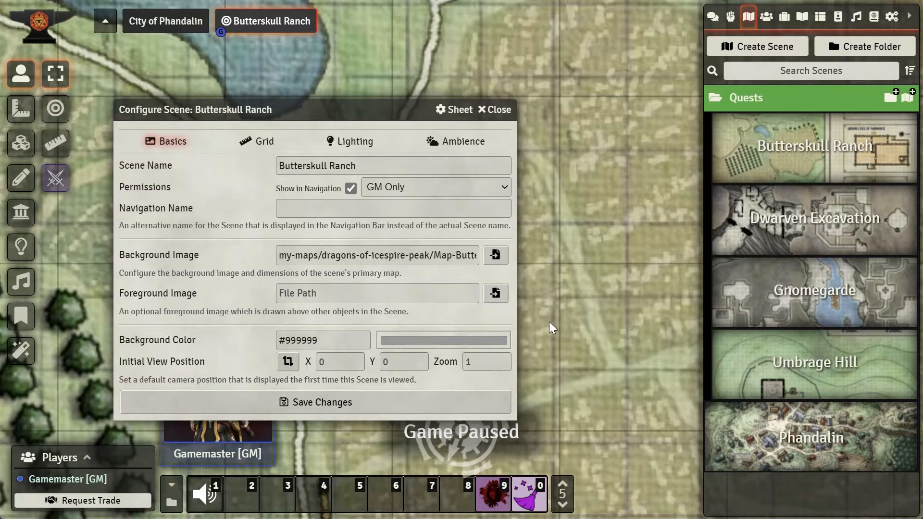
pyautogui.moveTo(381, 110); pyautogui.dragTo(268, 200)
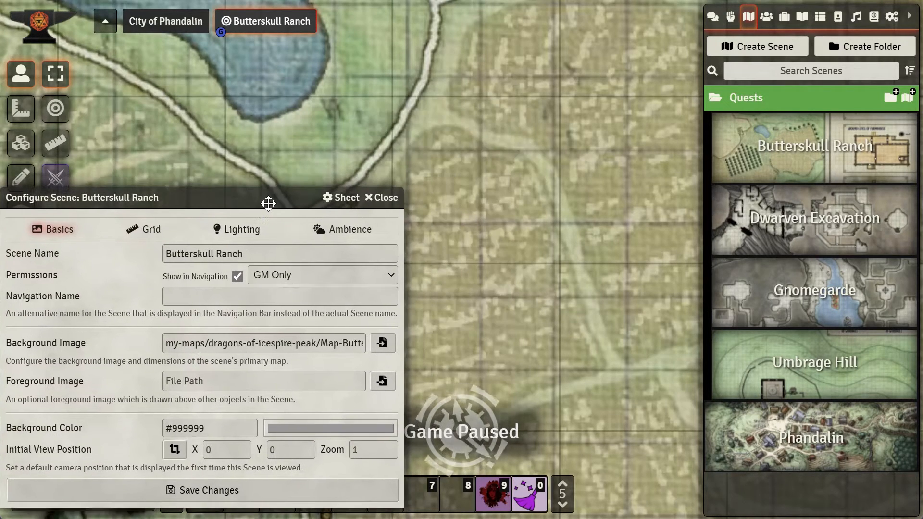
pyautogui.scroll(-5, 541, 267)
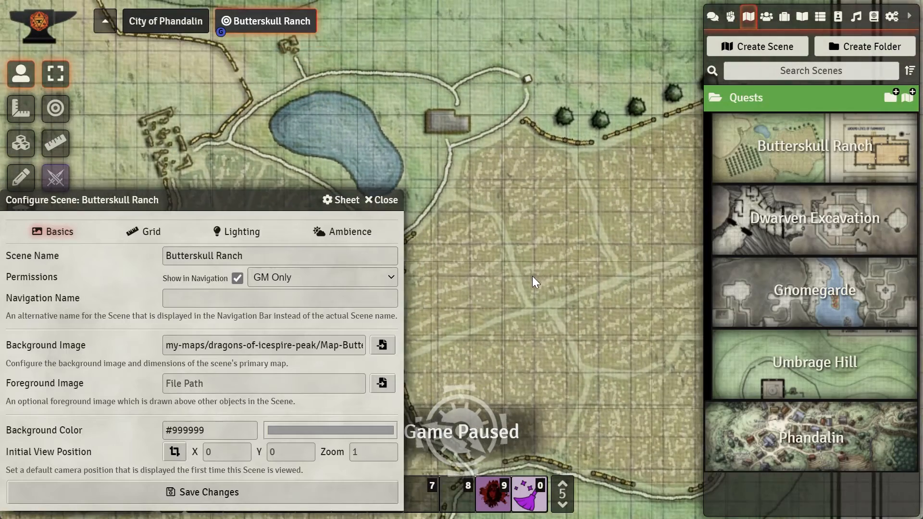
pyautogui.scroll(1, 529, 289)
pyautogui.moveTo(536, 307); pyautogui.dragTo(572, 144)
pyautogui.moveTo(561, 270); pyautogui.dragTo(587, 161)
pyautogui.moveTo(537, 322); pyautogui.dragTo(569, 193)
pyautogui.moveTo(551, 284); pyautogui.dragTo(535, 305)
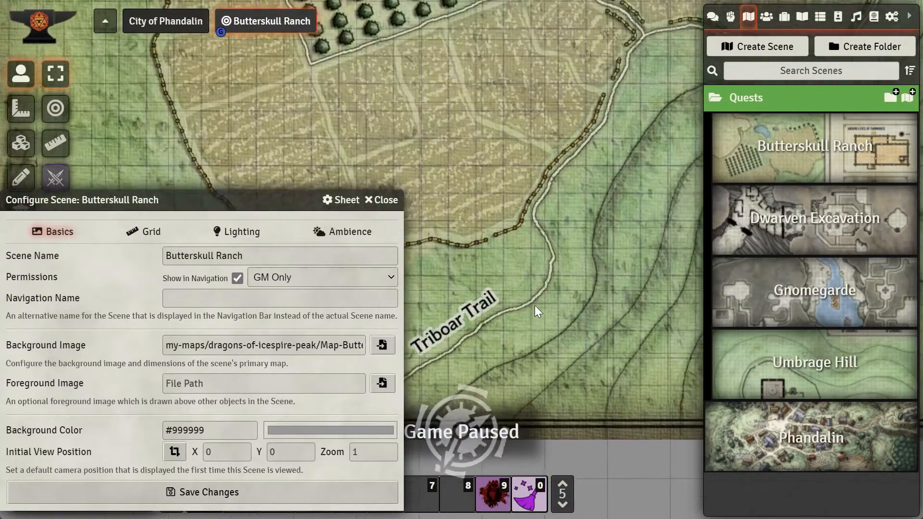
pyautogui.moveTo(564, 250); pyautogui.dragTo(604, 237)
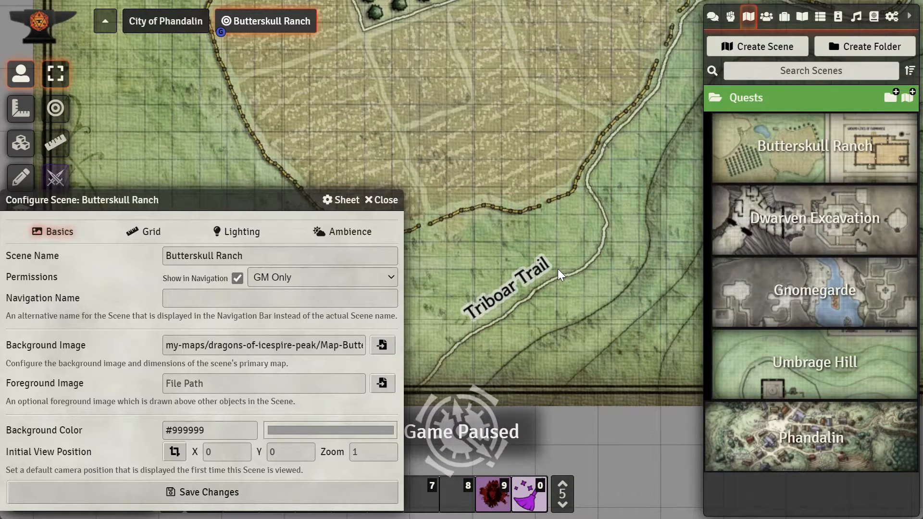
pyautogui.scroll(3, 559, 270)
pyautogui.scroll(2, 558, 269)
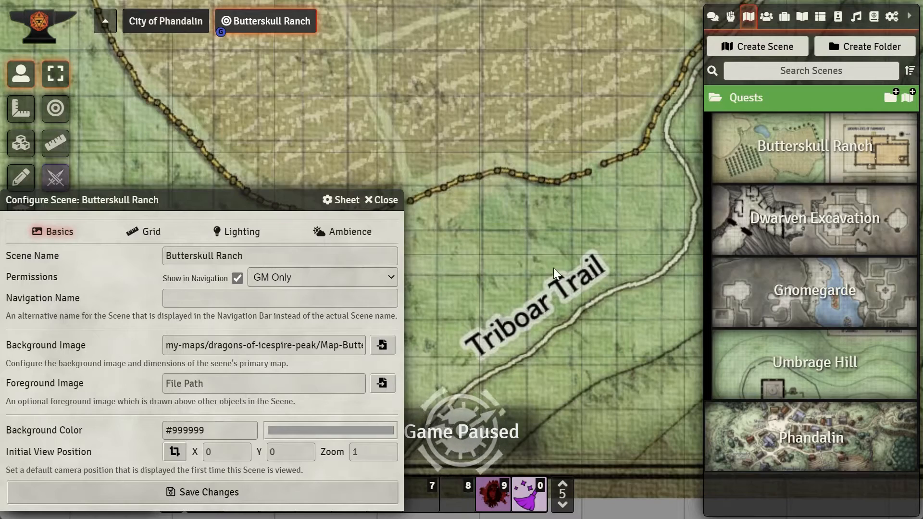
pyautogui.moveTo(561, 276); pyautogui.dragTo(577, 251)
pyautogui.moveTo(628, 107); pyautogui.dragTo(550, 373)
pyautogui.moveTo(555, 134); pyautogui.dragTo(593, 287)
pyautogui.moveTo(602, 331); pyautogui.dragTo(614, 192)
pyautogui.moveTo(559, 386); pyautogui.dragTo(602, 246)
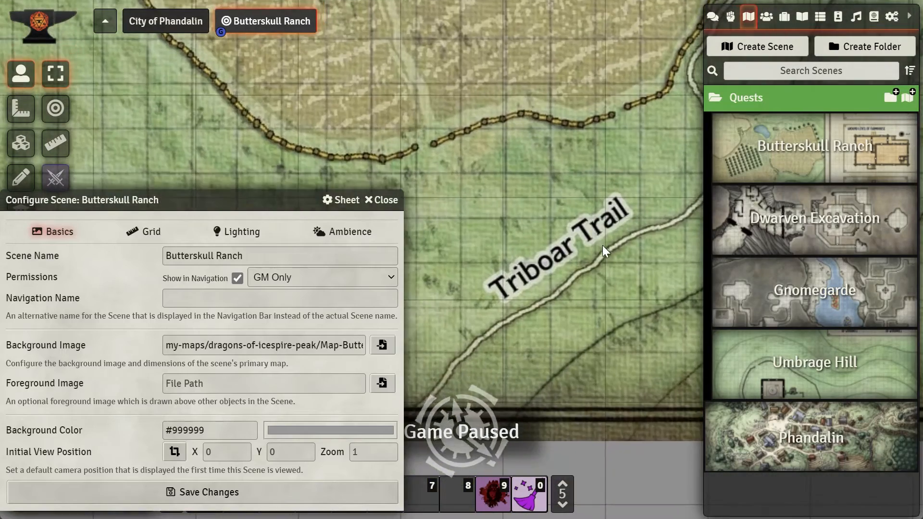
pyautogui.moveTo(587, 288); pyautogui.dragTo(588, 327)
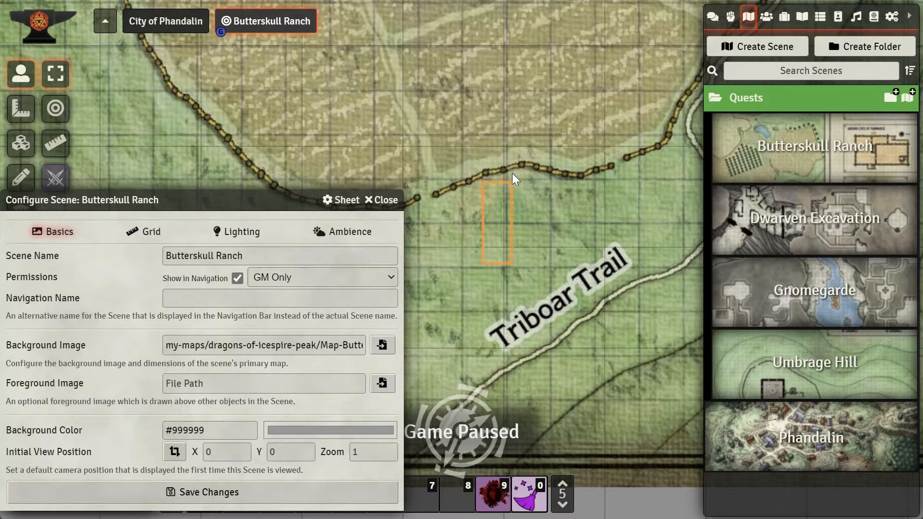
pyautogui.moveTo(490, 279); pyautogui.dragTo(533, 197)
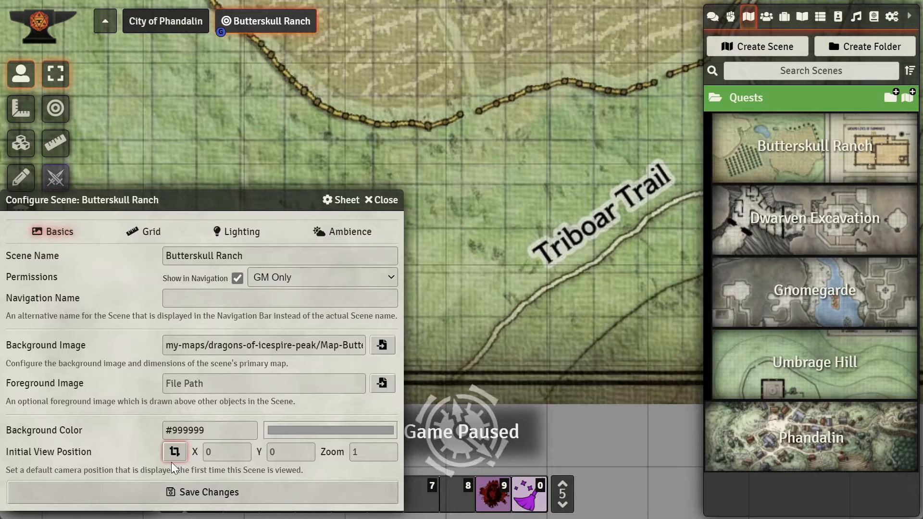
pyautogui.click(178, 450)
pyautogui.click(243, 491)
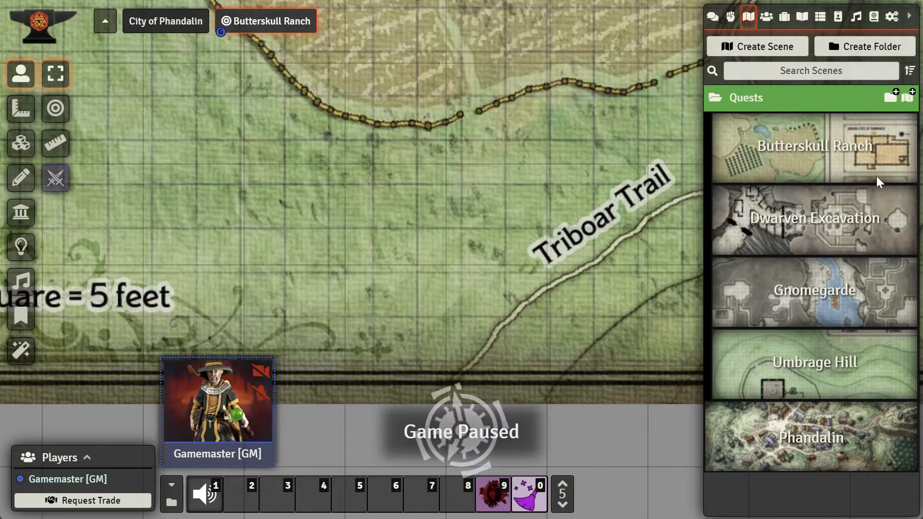
# Step: Set the background image scale to 2.35 in the Grid Configuration Tool and save, accepting the dimension change
pyautogui.rightClick(887, 163)
pyautogui.click(829, 196)
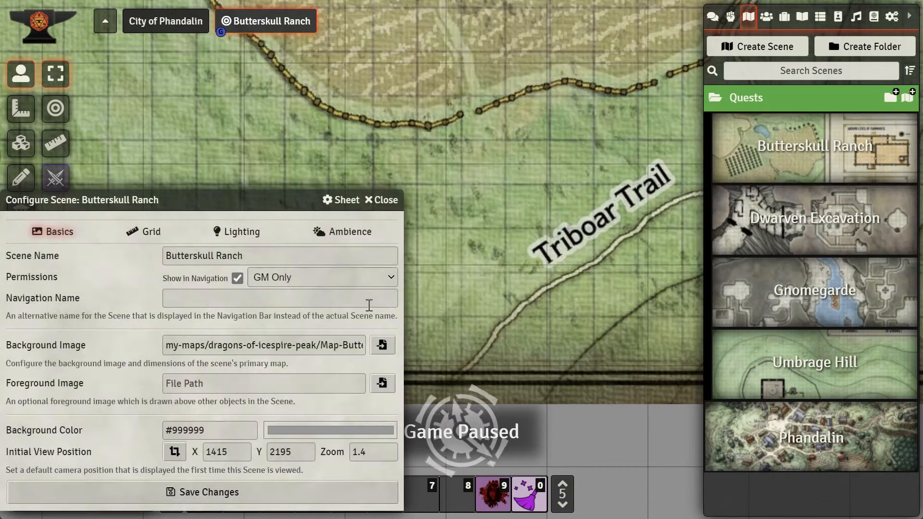
pyautogui.click(143, 232)
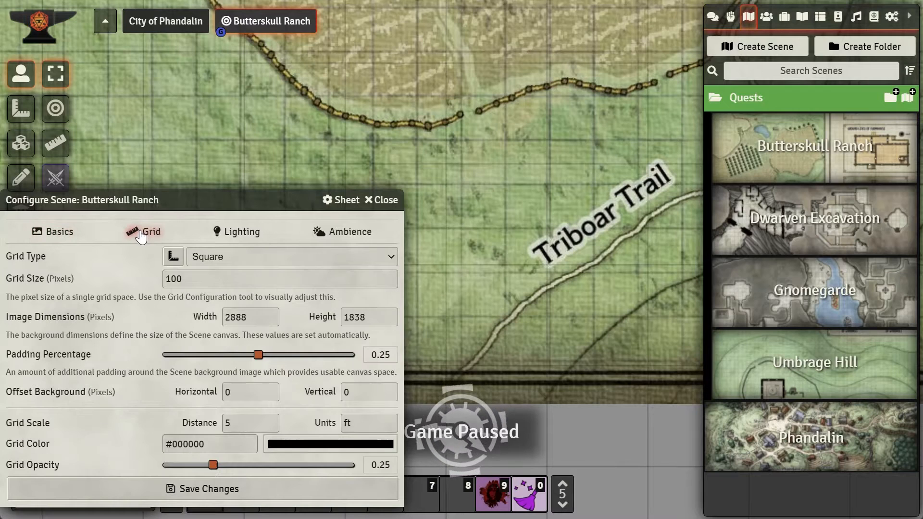
pyautogui.click(174, 257)
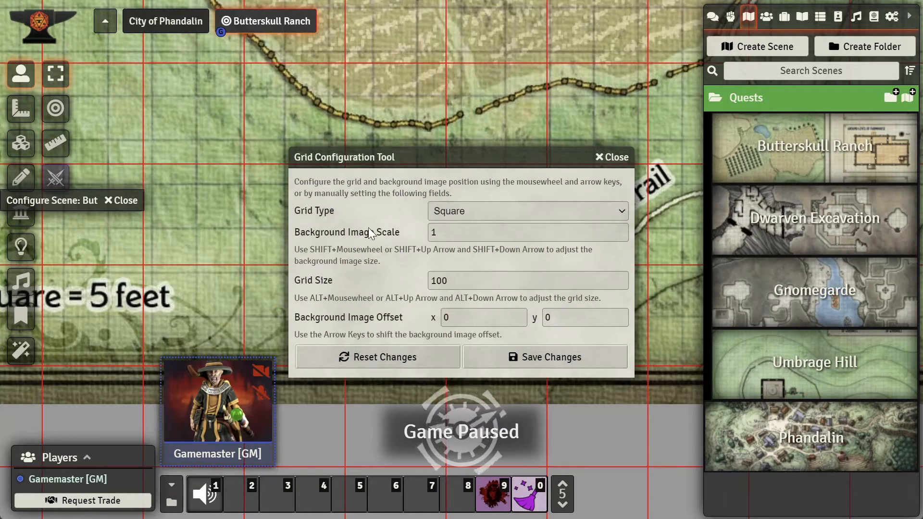
pyautogui.moveTo(445, 164); pyautogui.dragTo(173, 263)
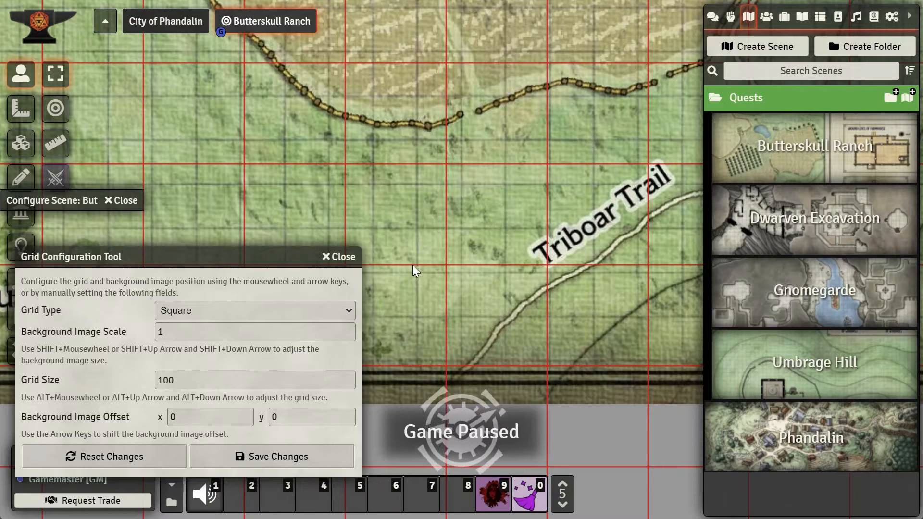
pyautogui.scroll(-2, 446, 254)
pyautogui.scroll(3, 446, 253)
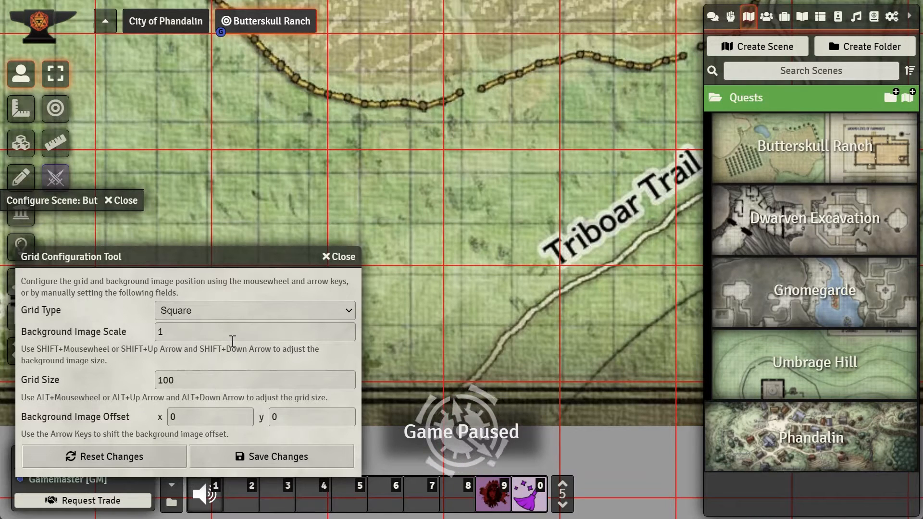
pyautogui.moveTo(233, 341); pyautogui.dragTo(129, 346)
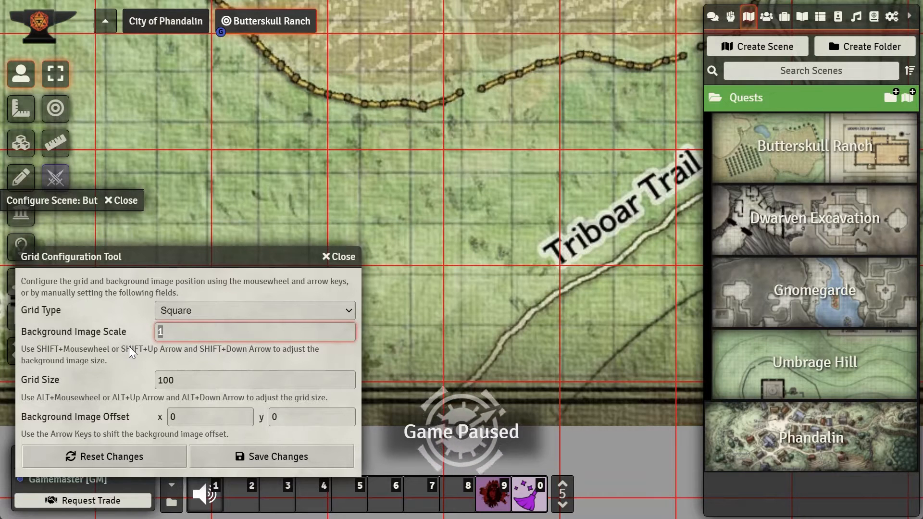
pyautogui.write('25')
pyautogui.press('BackSpace')
pyautogui.write('.35')
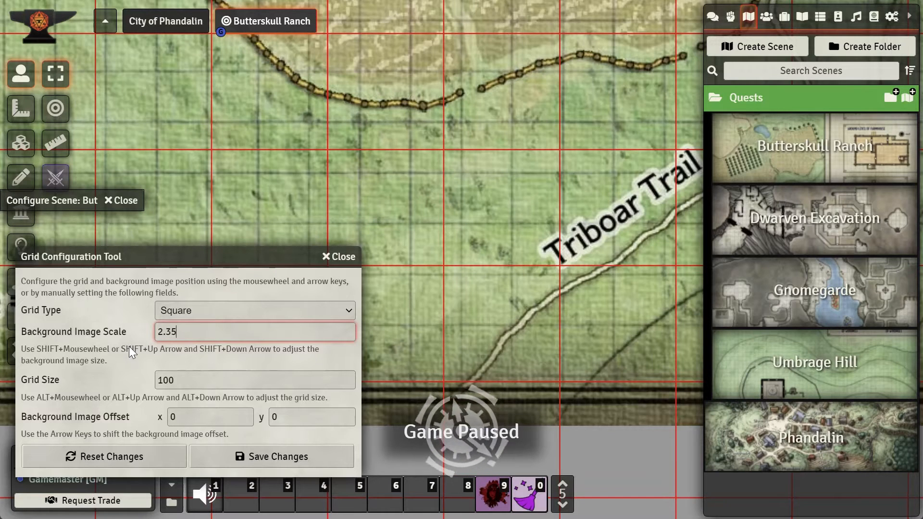
pyautogui.press('Tab')
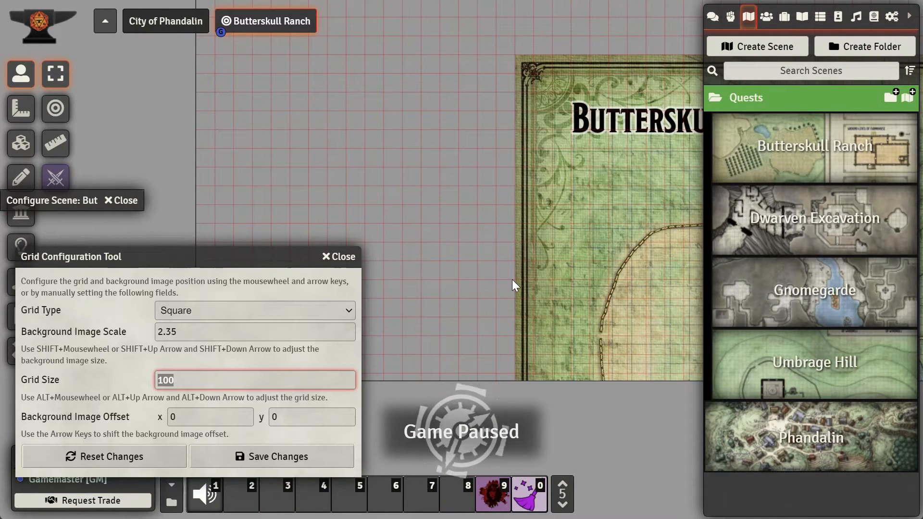
pyautogui.moveTo(630, 282); pyautogui.dragTo(548, 223)
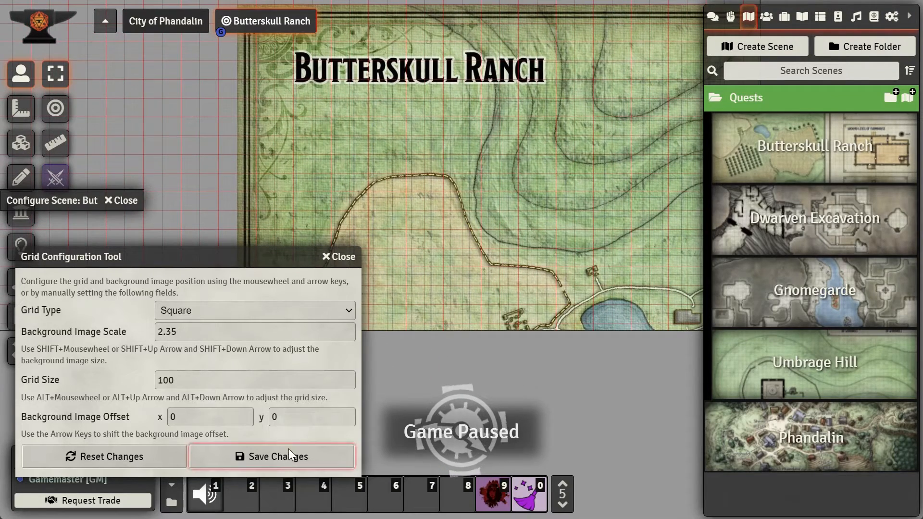
pyautogui.click(272, 456)
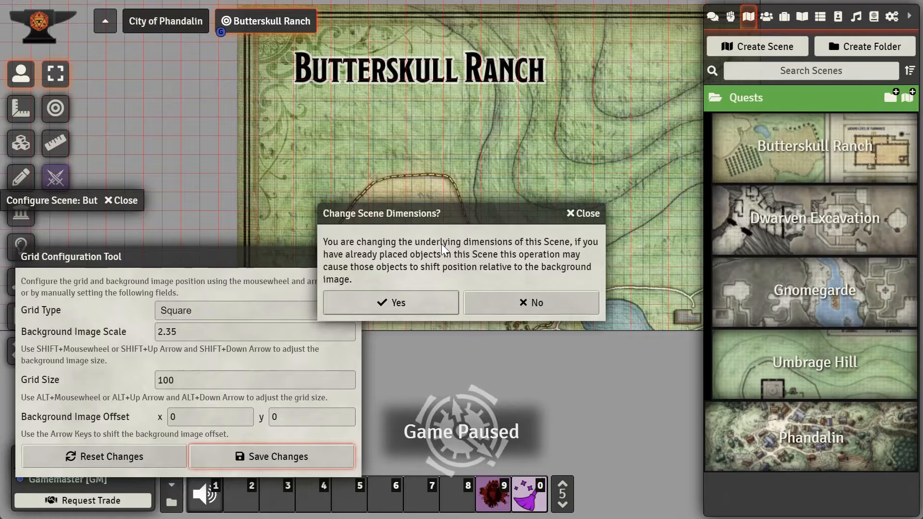
pyautogui.click(409, 304)
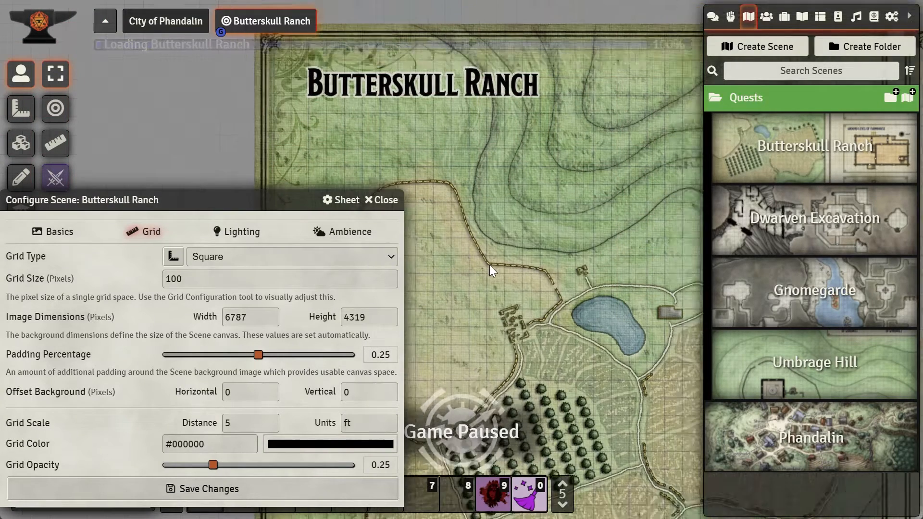
# Step: Open the Grid Configuration Tool, move it aside, and nudge the background image offset to x -44
pyautogui.moveTo(545, 310); pyautogui.dragTo(532, 267)
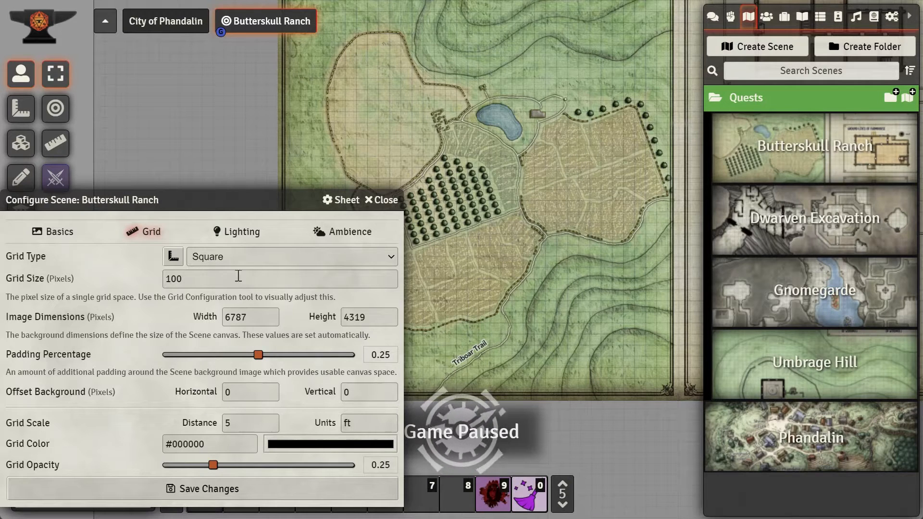
pyautogui.click(171, 256)
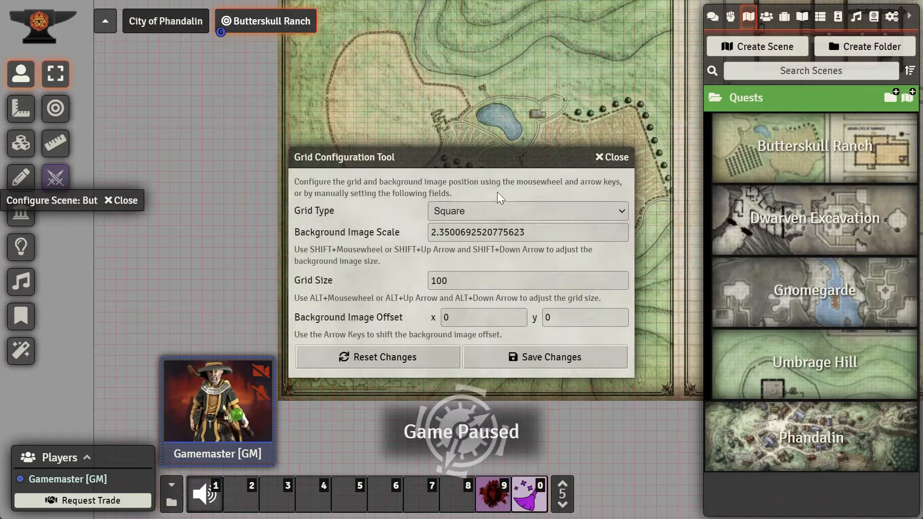
pyautogui.moveTo(519, 164); pyautogui.dragTo(244, 280)
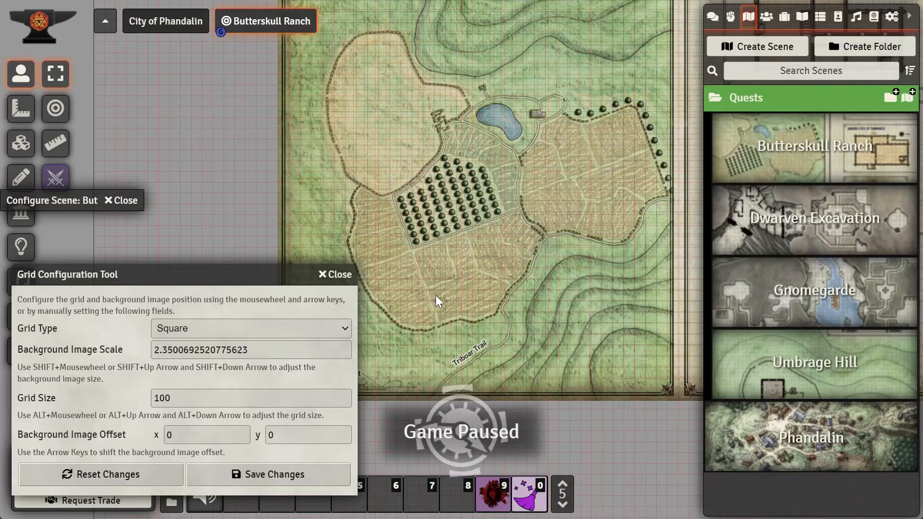
pyautogui.scroll(4, 500, 247)
pyautogui.scroll(5, 501, 247)
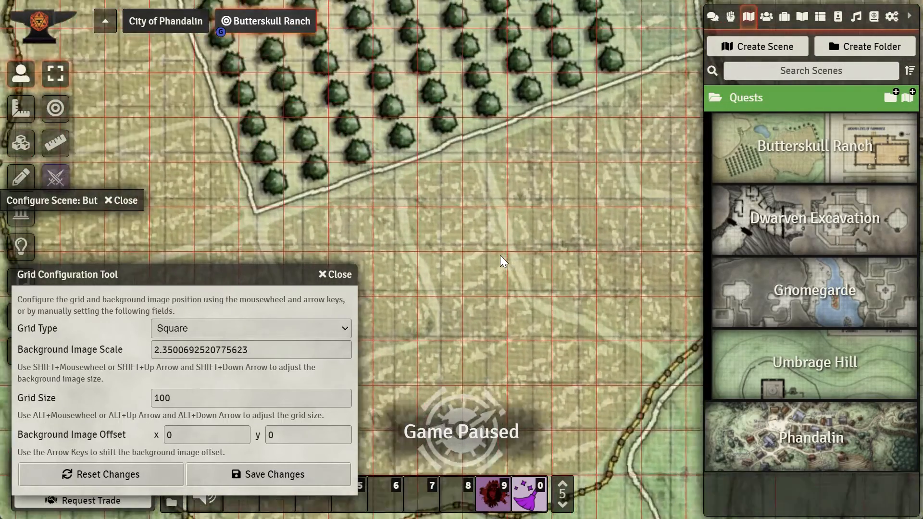
pyautogui.scroll(3, 500, 255)
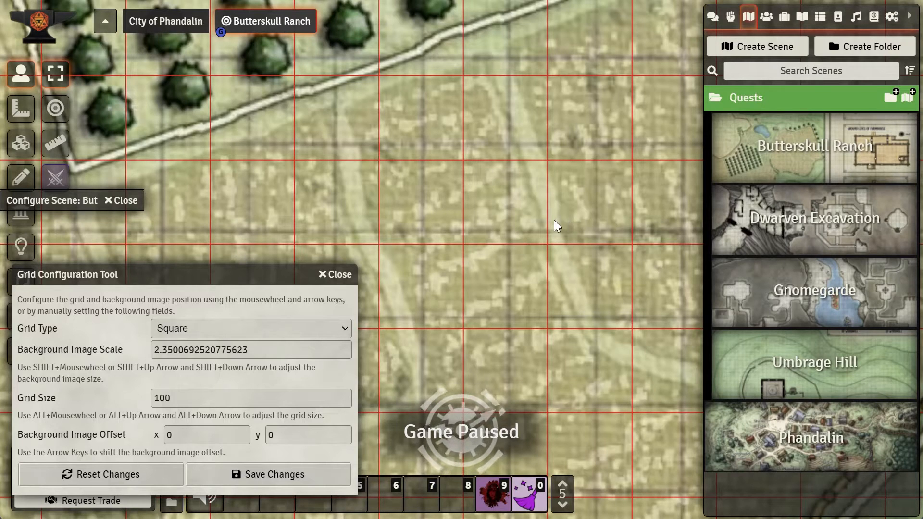
pyautogui.press('Right')
pyautogui.press('Right')
pyautogui.press('Right')
pyautogui.press('Right')
pyautogui.press('Right')
pyautogui.press('Right')
pyautogui.press('Right')
pyautogui.press('Right')
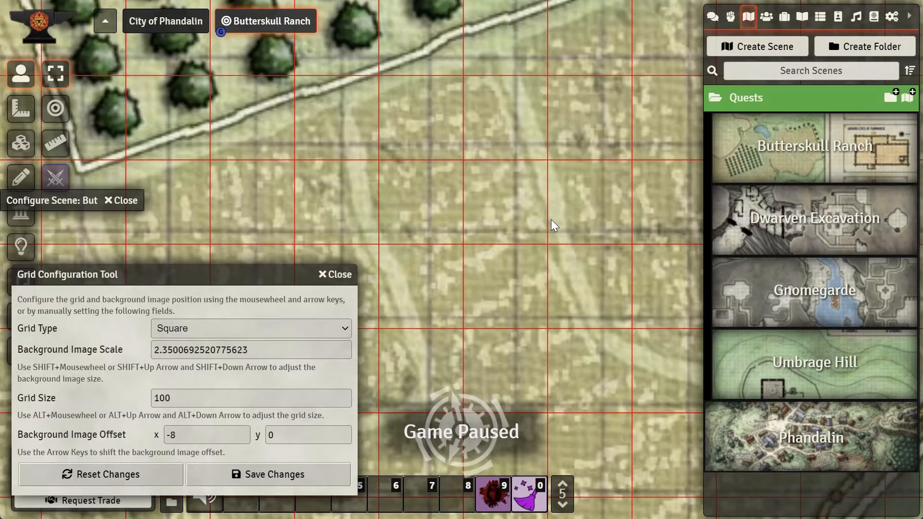
pyautogui.press('Right')
pyautogui.press('Right')
pyautogui.press('Right')
pyautogui.press('Right')
pyautogui.press('Right')
pyautogui.press('Right')
pyautogui.press('Right')
pyautogui.press('Right')
pyautogui.press('Right')
pyautogui.press('Right')
pyautogui.press('Right')
pyautogui.press('Right')
pyautogui.press('Right')
pyautogui.press('Right')
pyautogui.press('Right')
pyautogui.press('Left')
pyautogui.press('Left')
pyautogui.press('Left')
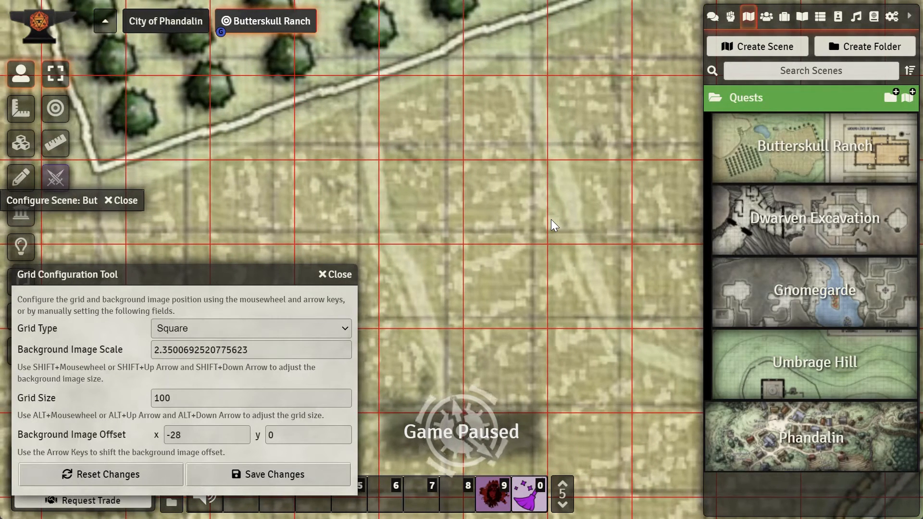
pyautogui.press('Right')
pyautogui.press('Right')
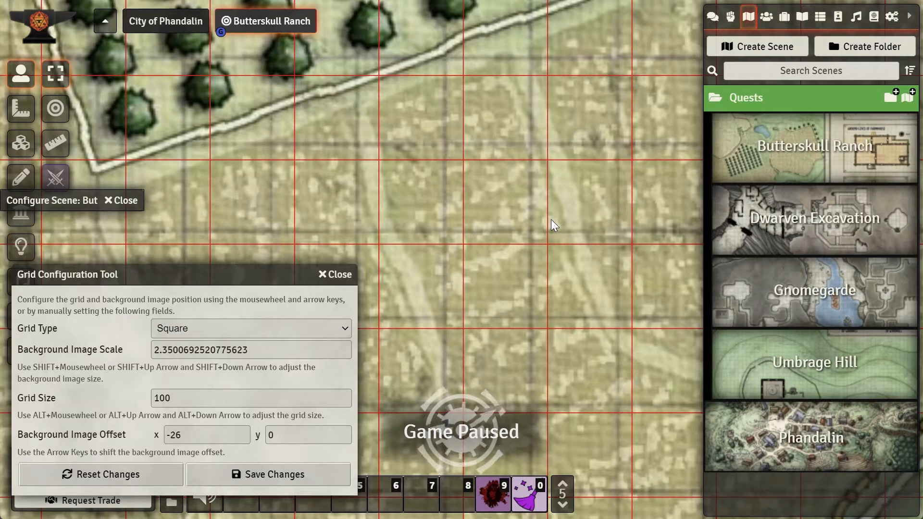
pyautogui.press('Left')
pyautogui.press('Left')
pyautogui.press('Left')
pyautogui.press('Left')
pyautogui.press('Left')
pyautogui.press('Left')
pyautogui.press('Left')
pyautogui.press('Left')
pyautogui.press('Left')
pyautogui.press('Left')
pyautogui.press('Left')
pyautogui.press('Left')
pyautogui.press('Left')
pyautogui.press('Left')
pyautogui.press('Left')
pyautogui.press('Left')
pyautogui.press('Left')
pyautogui.press('Left')
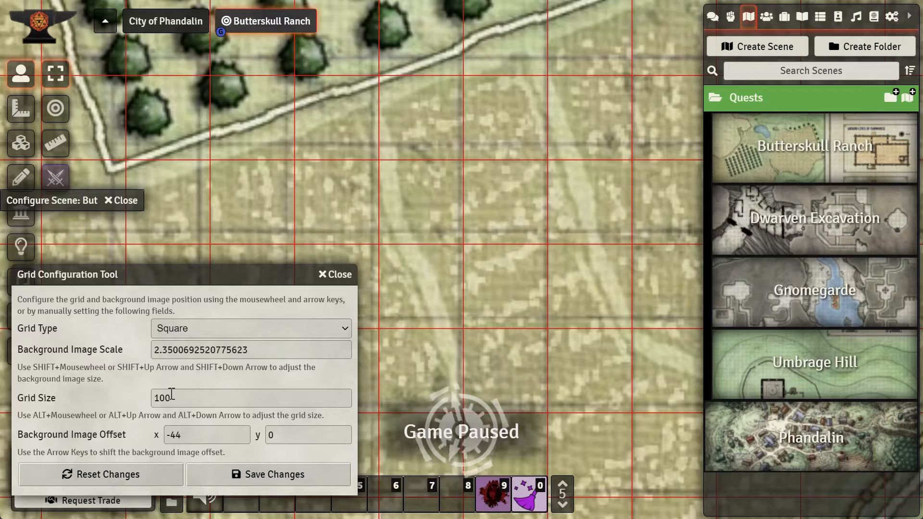
# Step: Nudge the background image offset further to x -46 and y -14
pyautogui.click(183, 435)
pyautogui.click(505, 288)
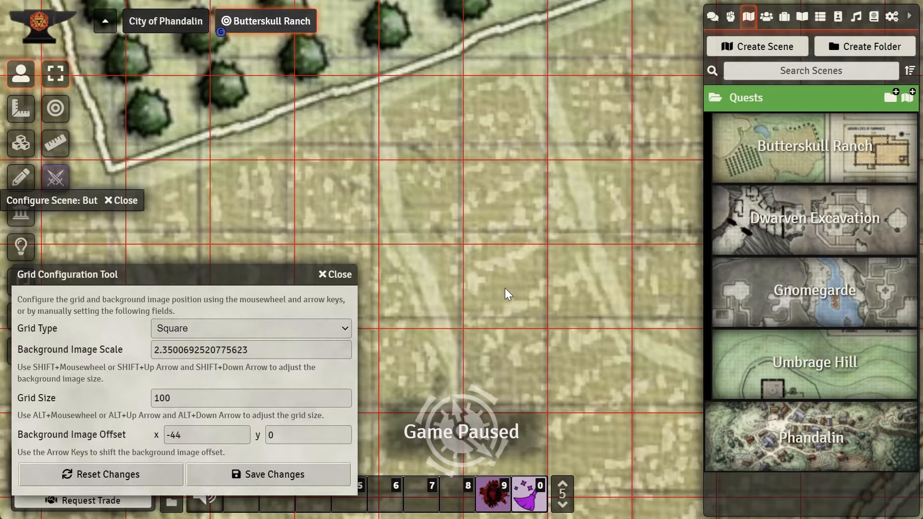
pyautogui.press('Up')
pyautogui.press('Up')
pyautogui.press('Up')
pyautogui.press('Up')
pyautogui.press('Left')
pyautogui.press('Left')
pyautogui.press('Up')
pyautogui.press('Up')
pyautogui.press('Up')
pyautogui.press('Up')
pyautogui.press('Up')
pyautogui.press('Up')
pyautogui.press('Up')
pyautogui.press('Up')
pyautogui.press('Up')
pyautogui.press('Up')
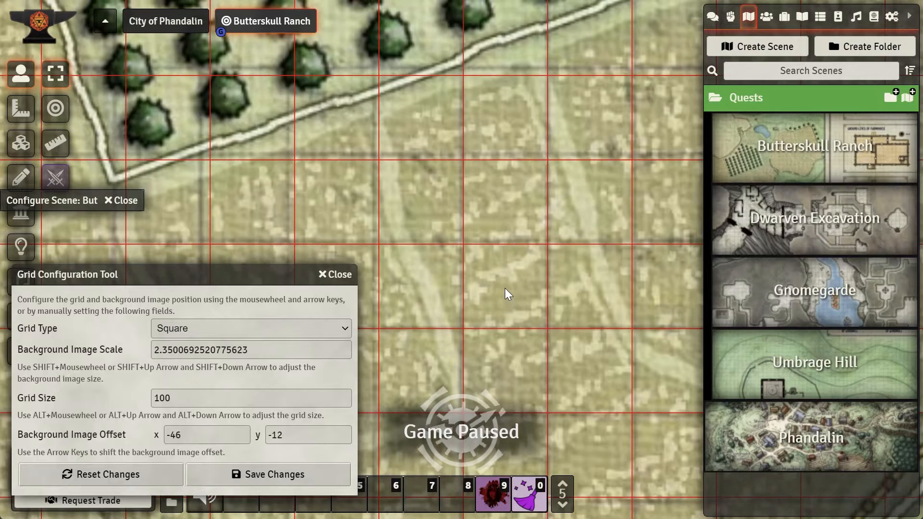
pyautogui.press('Left')
pyautogui.press('Right')
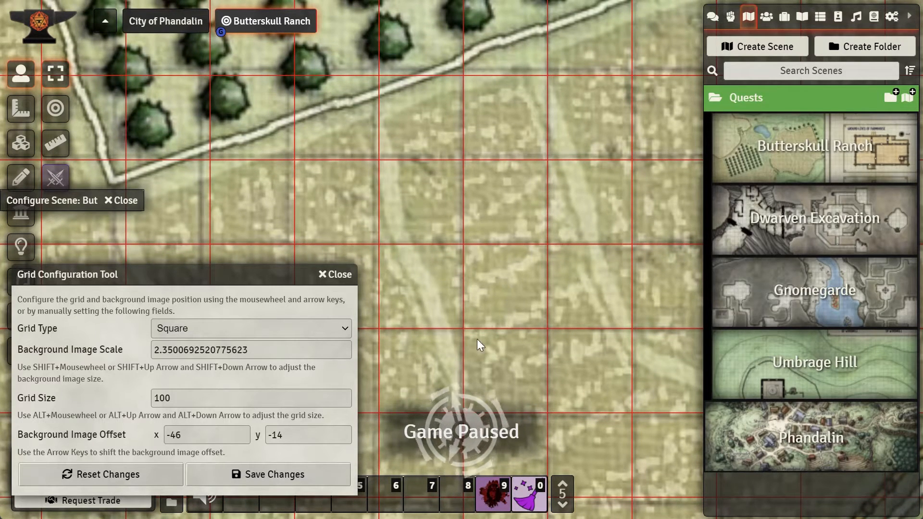
# Step: Zoom out and pan around the orchard to check how the grid lines up with the map
pyautogui.scroll(-3, 639, 334)
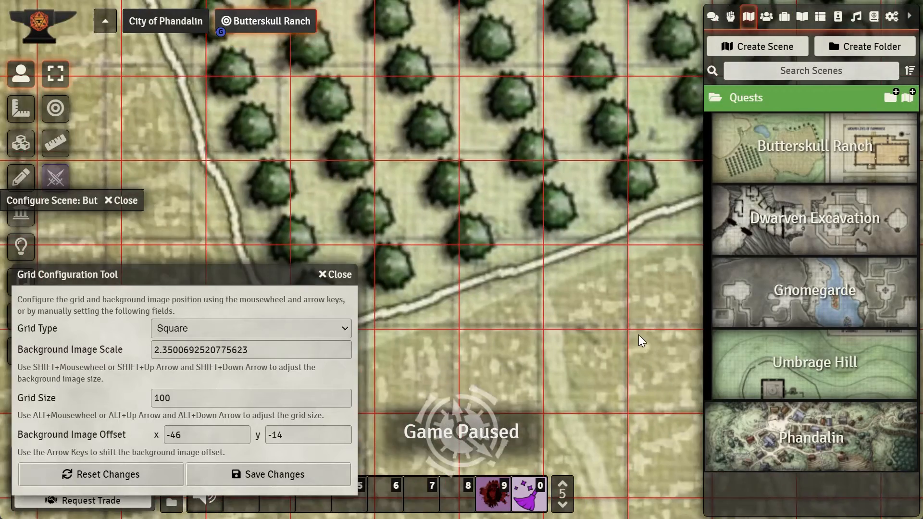
pyautogui.scroll(-6, 566, 252)
pyautogui.scroll(-3, 565, 252)
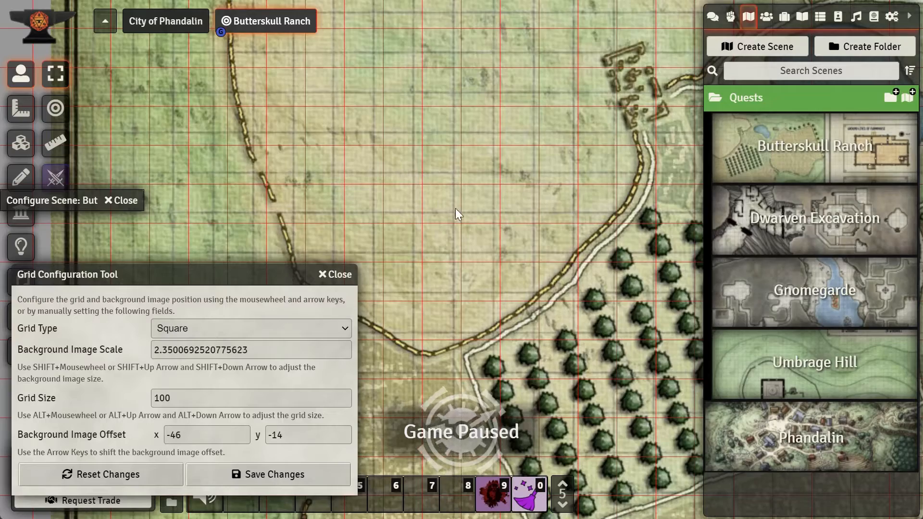
pyautogui.hotkey('d', 's')
pyautogui.hotkey('d', 's')
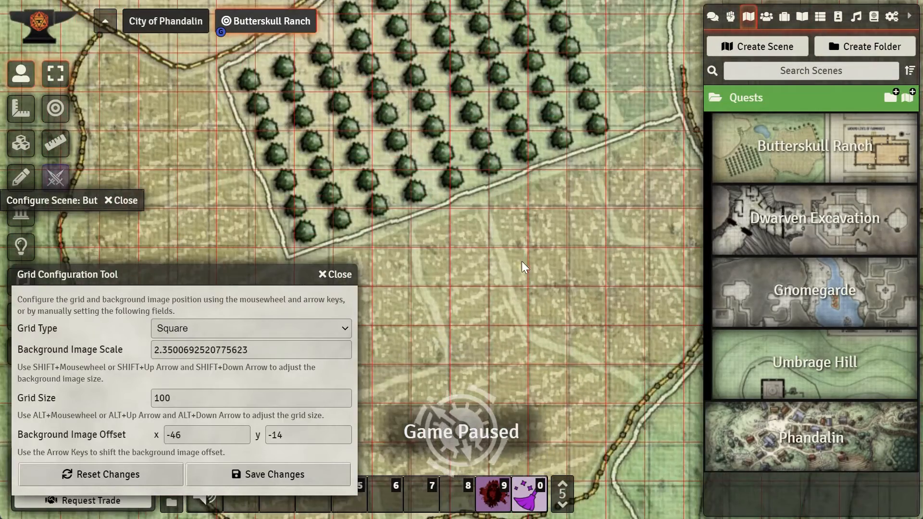
pyautogui.moveTo(524, 268); pyautogui.dragTo(561, 345)
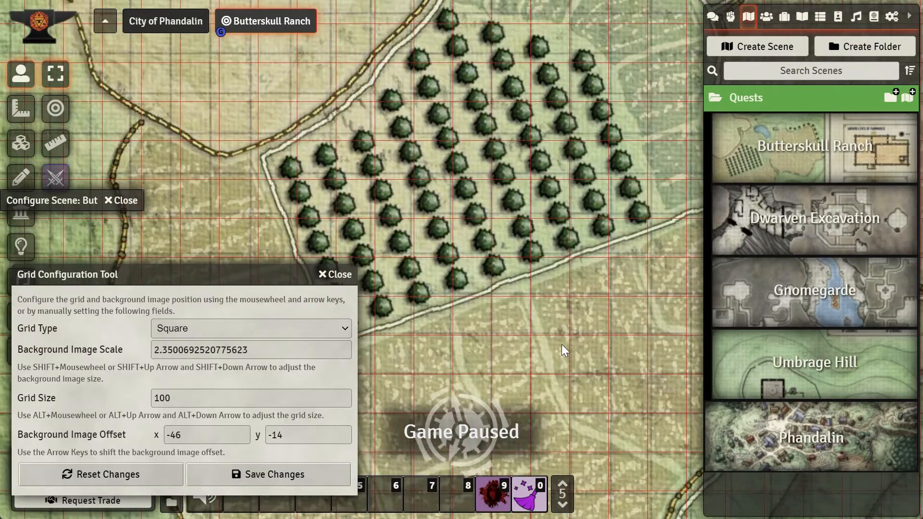
pyautogui.scroll(5, 550, 332)
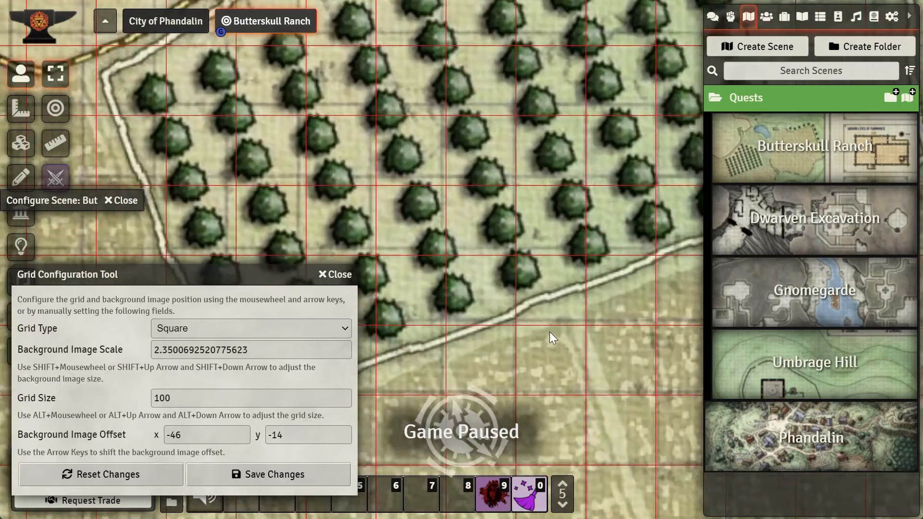
pyautogui.scroll(6, 558, 350)
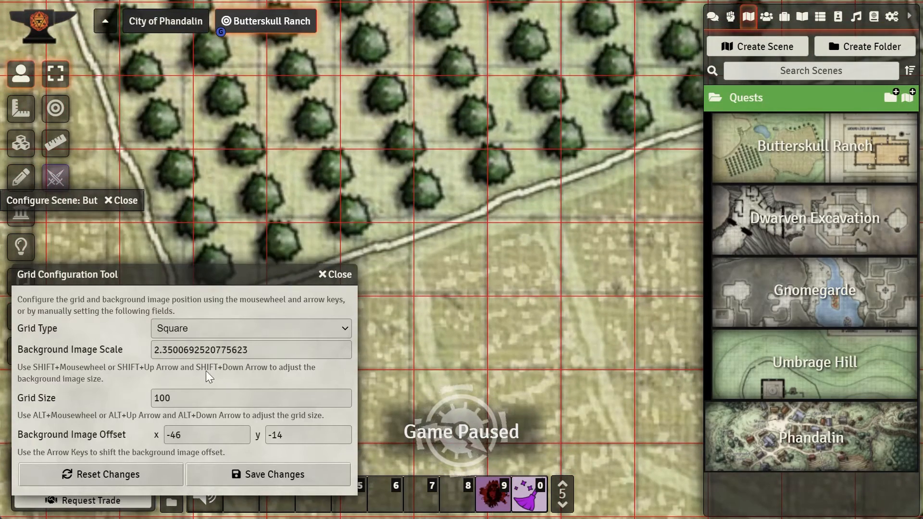
# Step: Replace the background image scale with 2.289127423822715
pyautogui.click(193, 350)
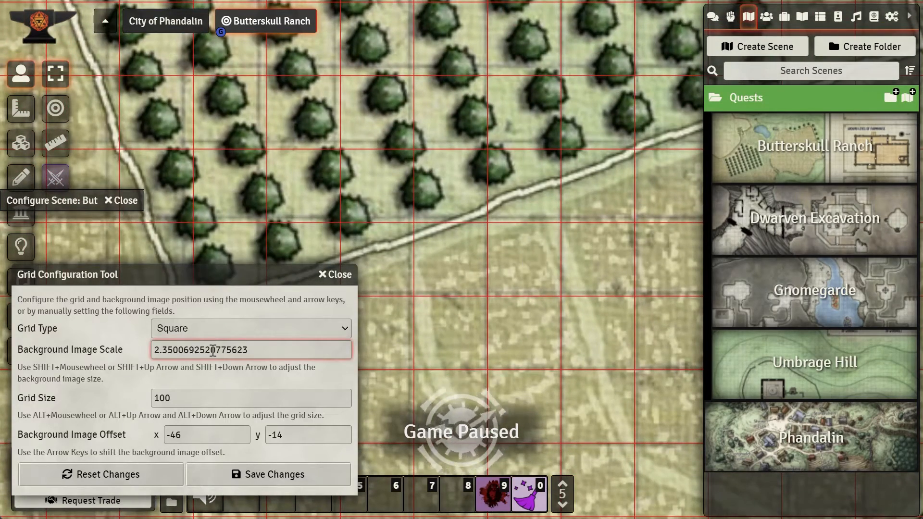
pyautogui.moveTo(255, 352); pyautogui.dragTo(133, 353)
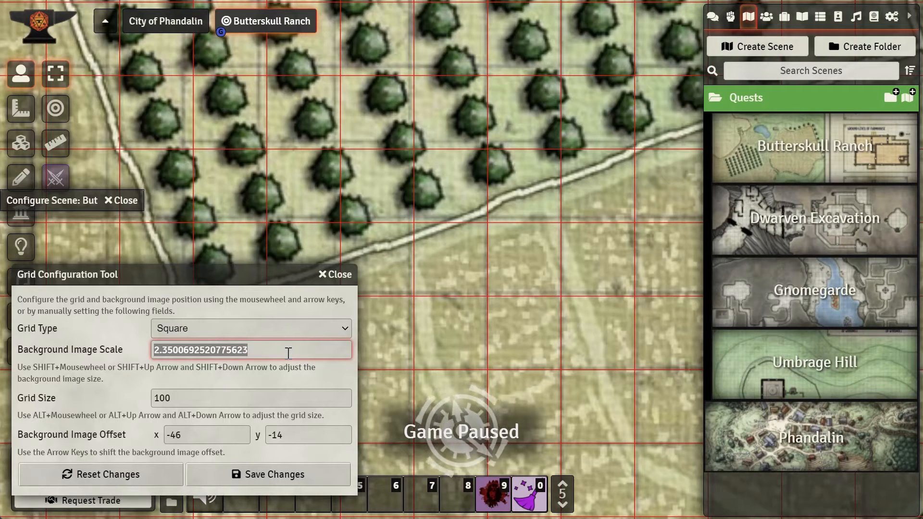
pyautogui.write('2.289127423822715')
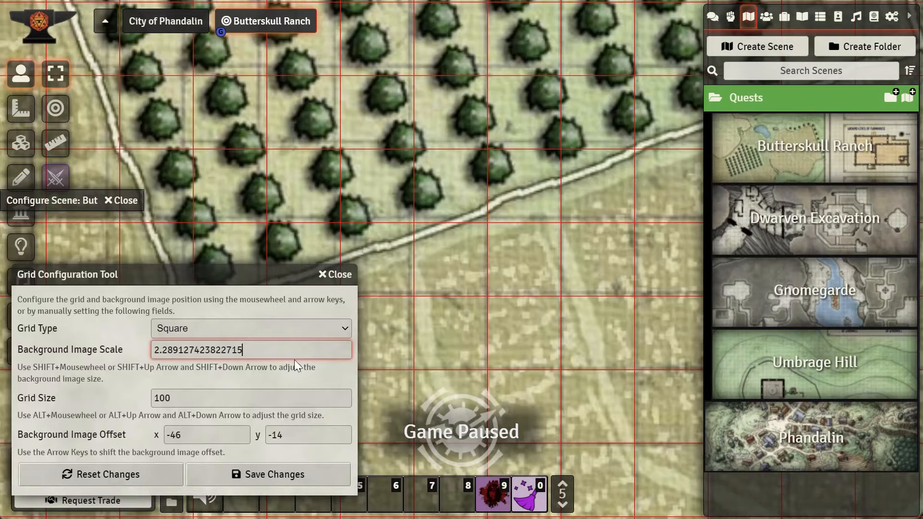
pyautogui.moveTo(246, 350); pyautogui.dragTo(163, 345)
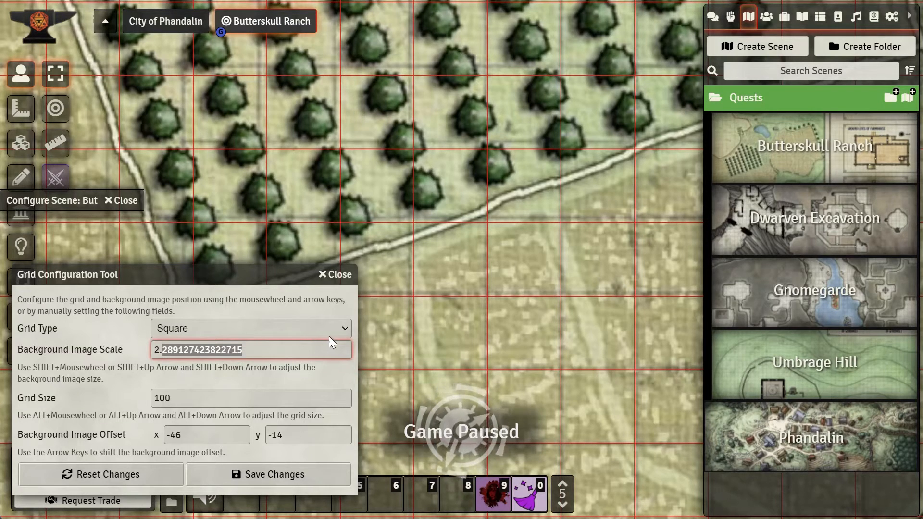
pyautogui.press('Tab')
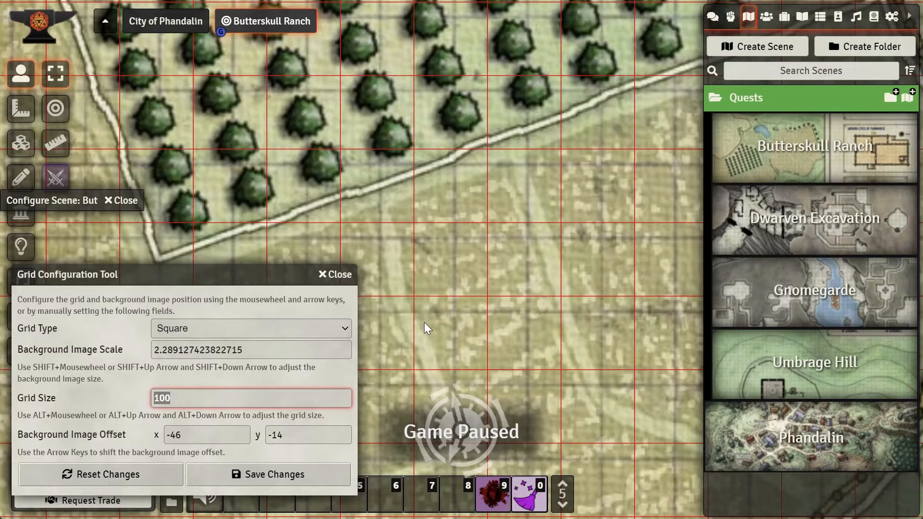
# Step: Nudge the background image offset to x 9 and y 7 to realign the map with the grid
pyautogui.press('Right')
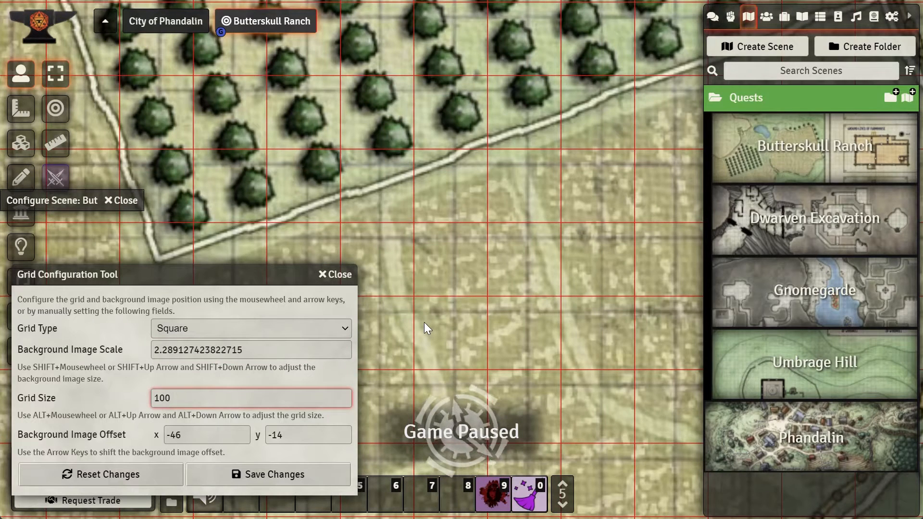
pyautogui.scroll(1, 486, 325)
pyautogui.click(485, 325)
pyautogui.press('Left')
pyautogui.press('Left')
pyautogui.press('Left')
pyautogui.press('Left')
pyautogui.press('Left')
pyautogui.press('Left')
pyautogui.press('Left')
pyautogui.press('Left')
pyautogui.press('Left')
pyautogui.press('Left')
pyautogui.press('Left')
pyautogui.press('Left')
pyautogui.press('Left')
pyautogui.press('Left')
pyautogui.press('Left')
pyautogui.press('Left')
pyautogui.press('Left')
pyautogui.press('Left')
pyautogui.press('Left')
pyautogui.press('Left')
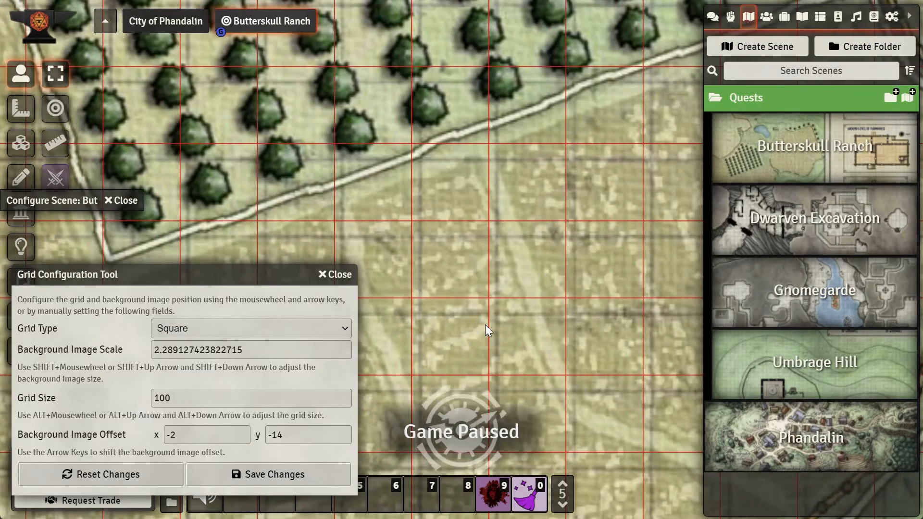
pyautogui.press('Left')
pyautogui.press('Left')
pyautogui.press('Left')
pyautogui.press('Left')
pyautogui.press('Left')
pyautogui.press('Left')
pyautogui.press('Left')
pyautogui.press('Left')
pyautogui.press('Left')
pyautogui.press('Left')
pyautogui.press('Left')
pyautogui.press('Left')
pyautogui.press('Up')
pyautogui.press('Up')
pyautogui.press('Up')
pyautogui.press('Up')
pyautogui.press('Up')
pyautogui.press('Up')
pyautogui.press('Up')
pyautogui.press('Up')
pyautogui.press('Up')
pyautogui.press('Up')
pyautogui.press('Up')
pyautogui.press('Up')
pyautogui.press('Up')
pyautogui.press('Up')
pyautogui.press('Up')
pyautogui.press('Up')
pyautogui.press('Up')
pyautogui.press('Up')
pyautogui.press('Up')
pyautogui.press('Up')
pyautogui.press('Up')
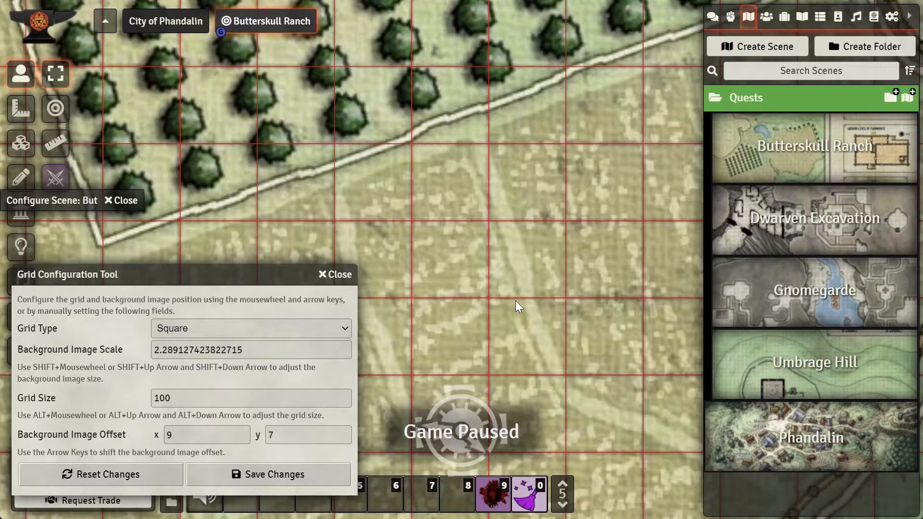
# Step: Inspect the grid over the orchard and fields, then nudge the background image offset right to x 11
pyautogui.scroll(5, 513, 299)
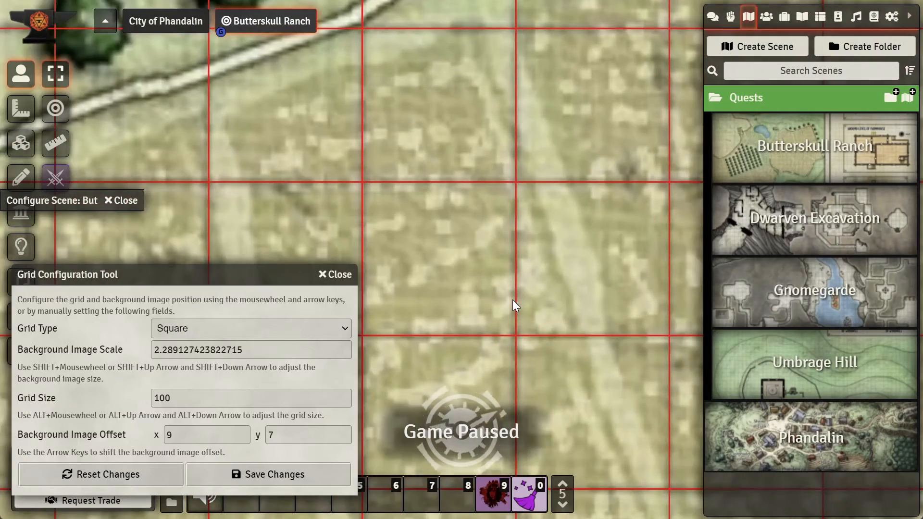
pyautogui.scroll(-5, 513, 299)
pyautogui.scroll(-2, 524, 296)
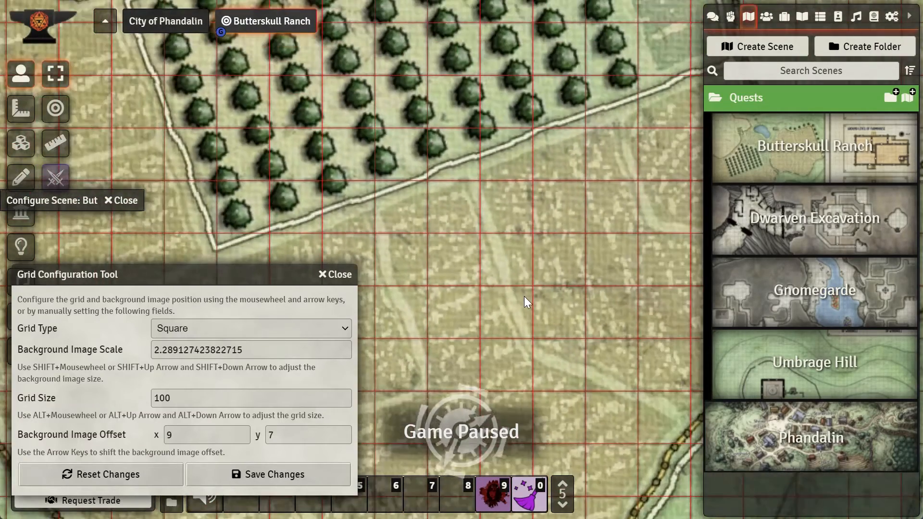
pyautogui.scroll(-3, 524, 296)
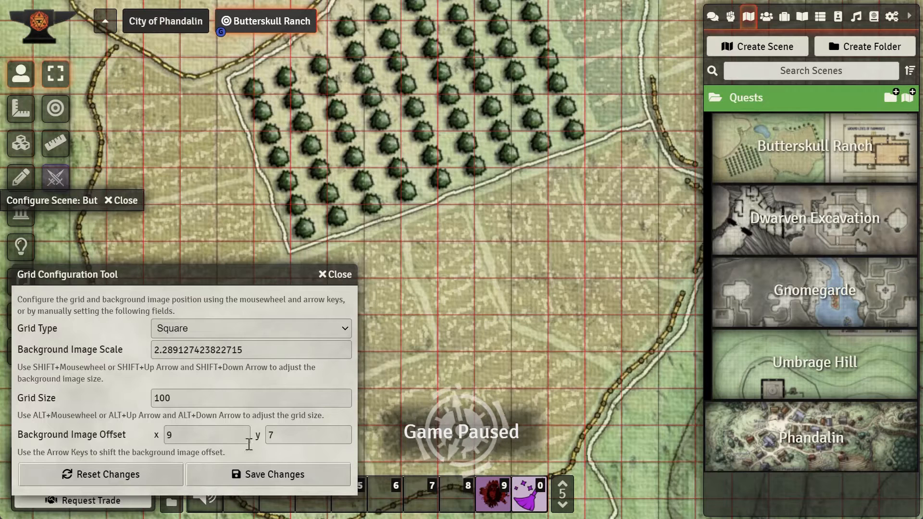
pyautogui.click(183, 434)
pyautogui.click(295, 434)
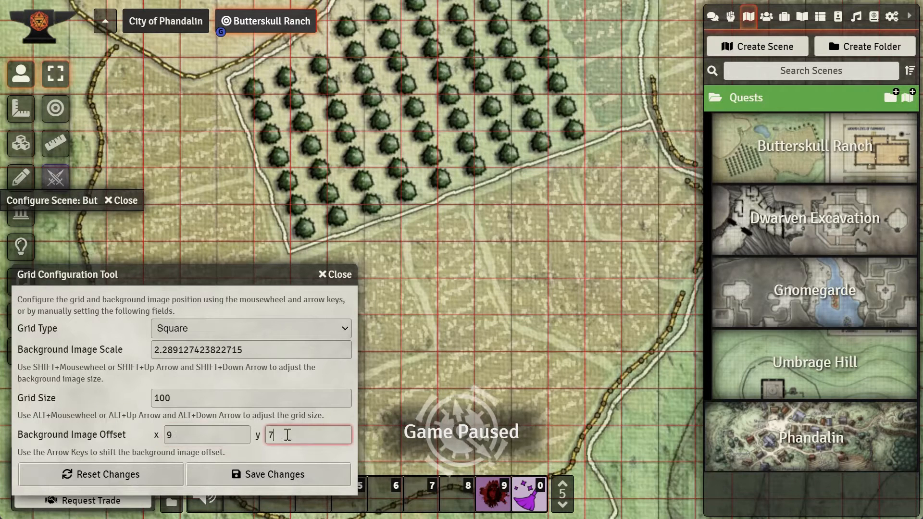
pyautogui.click(524, 326)
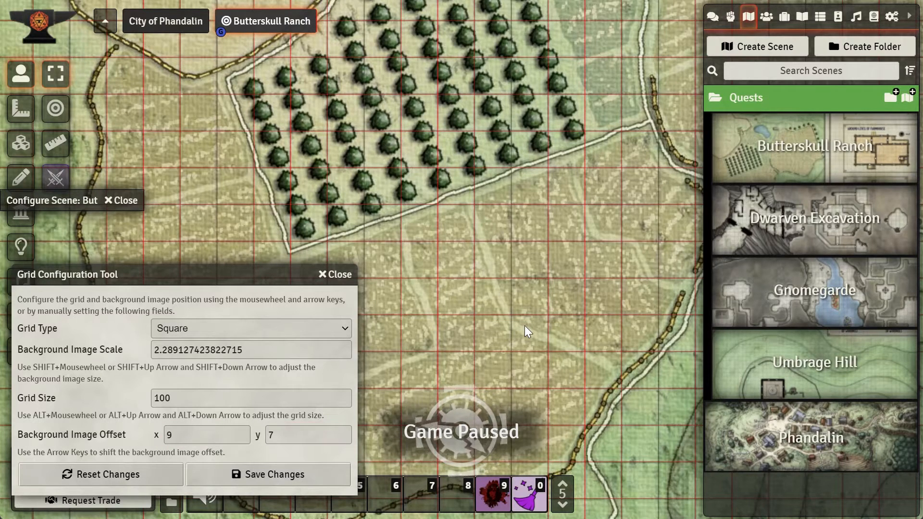
pyautogui.scroll(-3, 524, 325)
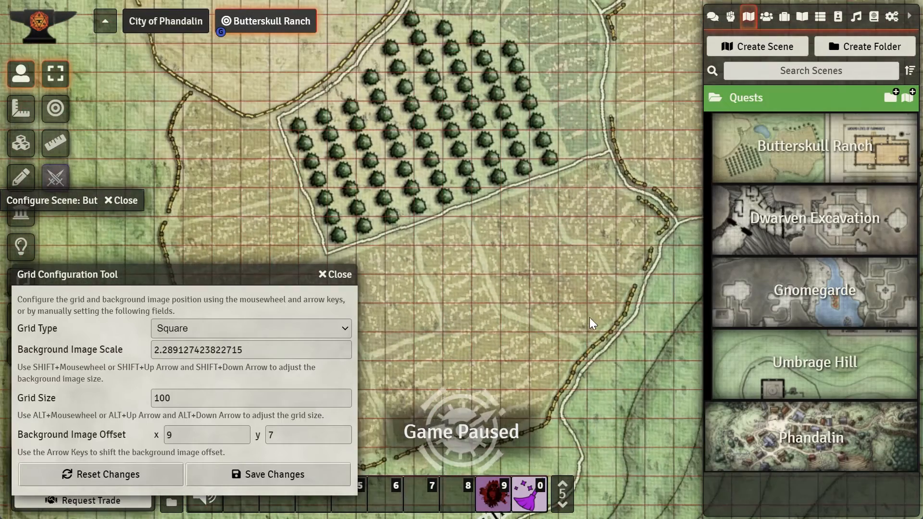
pyautogui.moveTo(664, 308); pyautogui.dragTo(529, 317)
pyautogui.moveTo(688, 260); pyautogui.dragTo(464, 337)
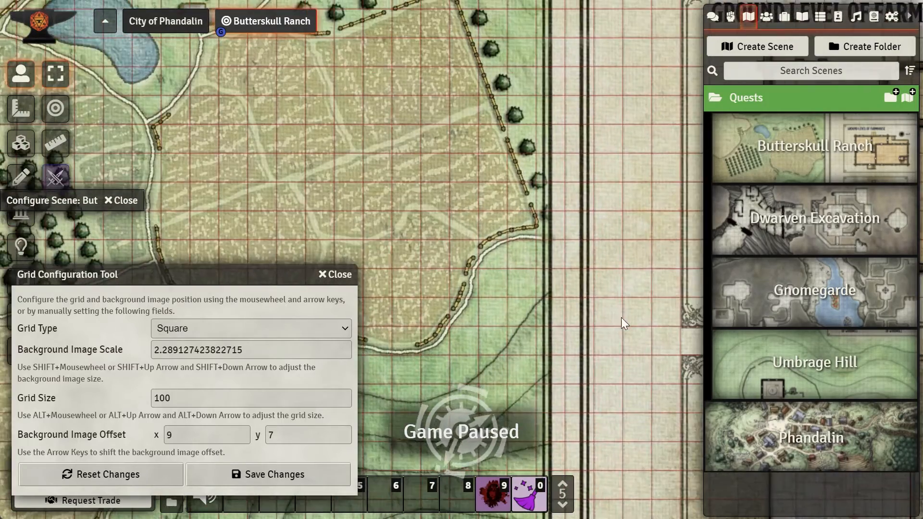
pyautogui.scroll(5, 564, 343)
pyautogui.scroll(5, 595, 327)
pyautogui.scroll(6, 596, 327)
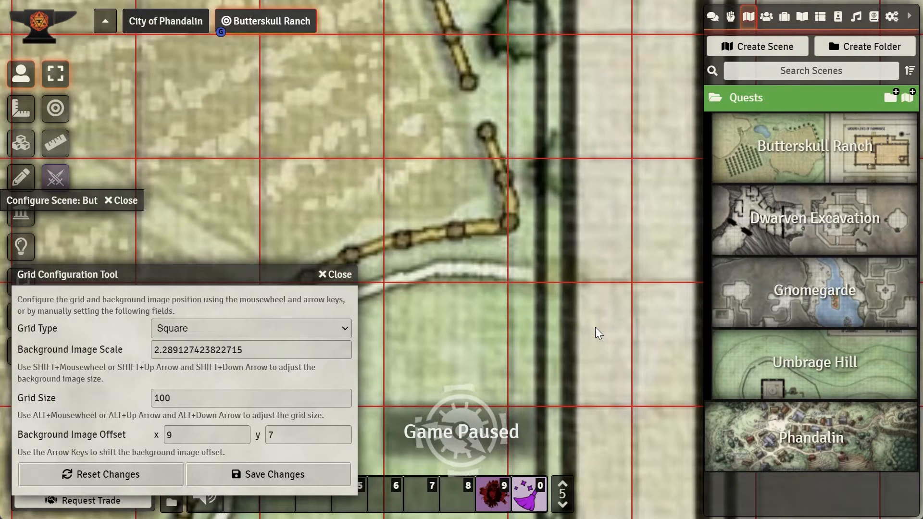
pyautogui.press('Right')
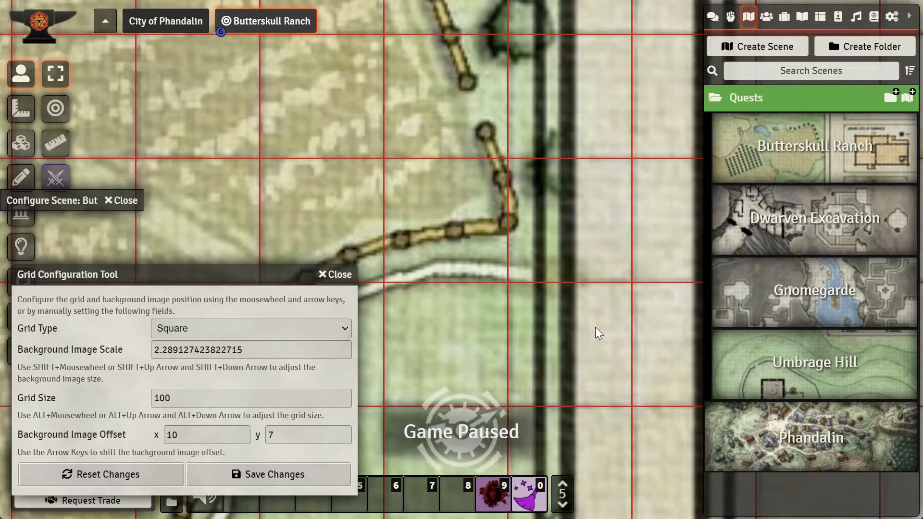
pyautogui.press('Right')
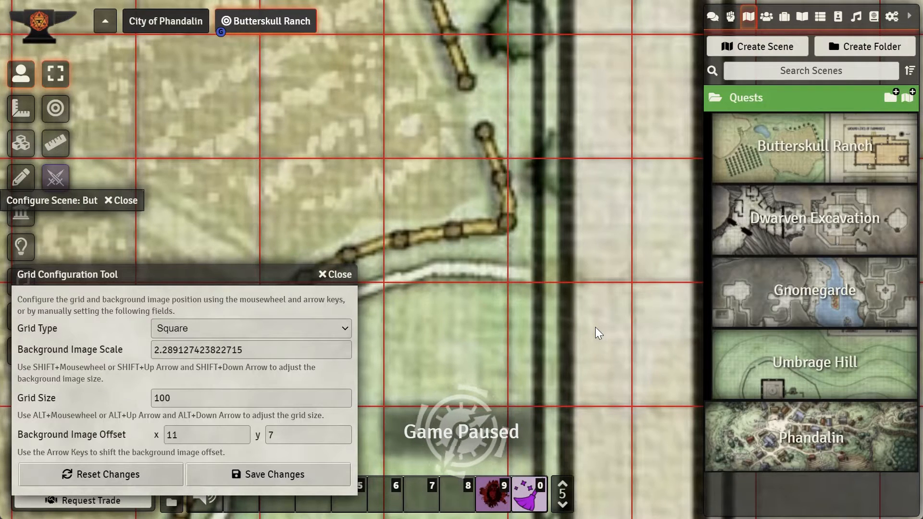
# Step: Check alignment along the northern hills and nudge the background image offset up to y 5
pyautogui.scroll(-10, 595, 333)
pyautogui.scroll(-10, 596, 327)
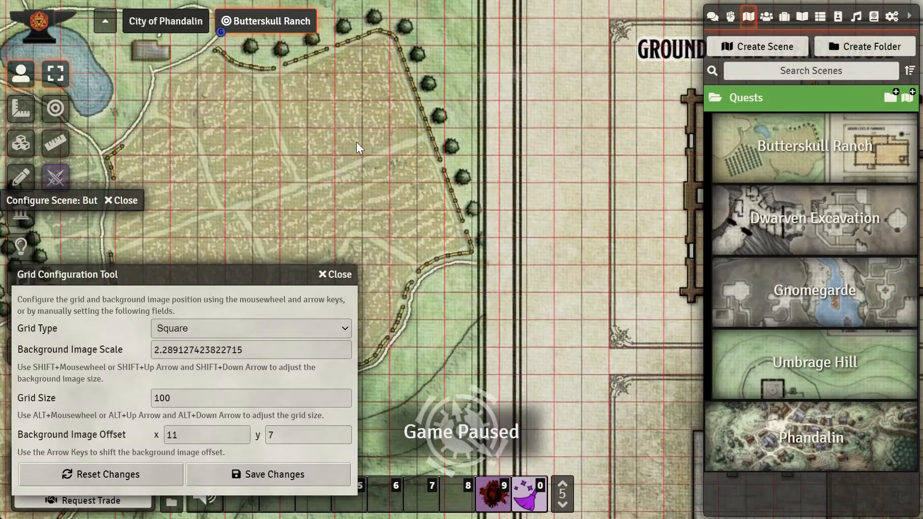
pyautogui.moveTo(356, 143); pyautogui.dragTo(664, 384)
pyautogui.scroll(13, 417, 212)
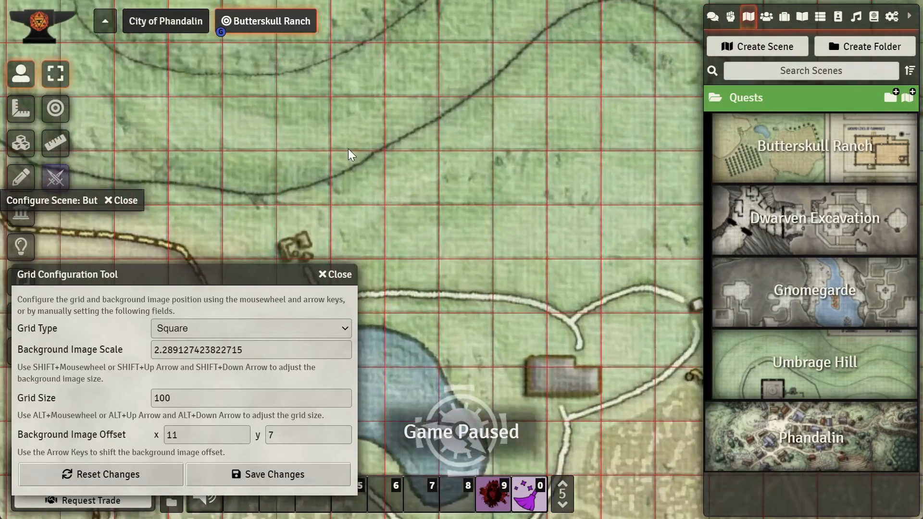
pyautogui.scroll(10, 443, 257)
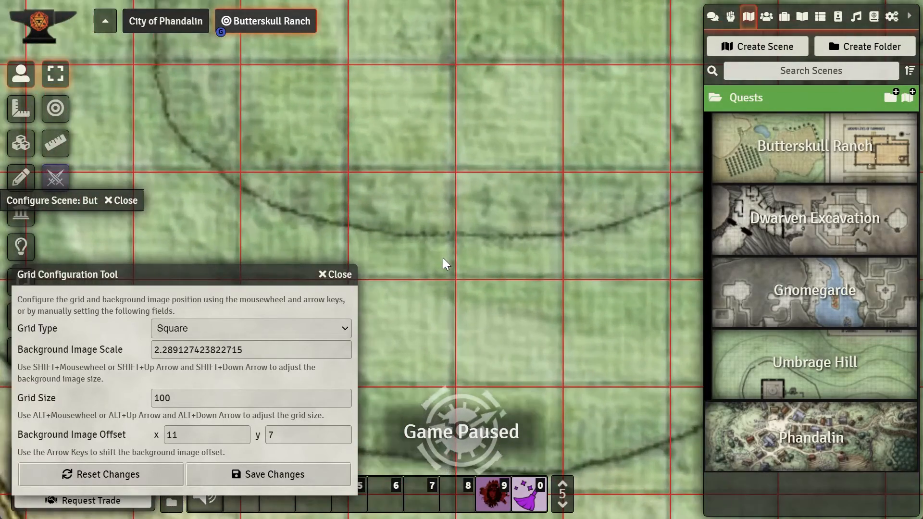
pyautogui.press('Up')
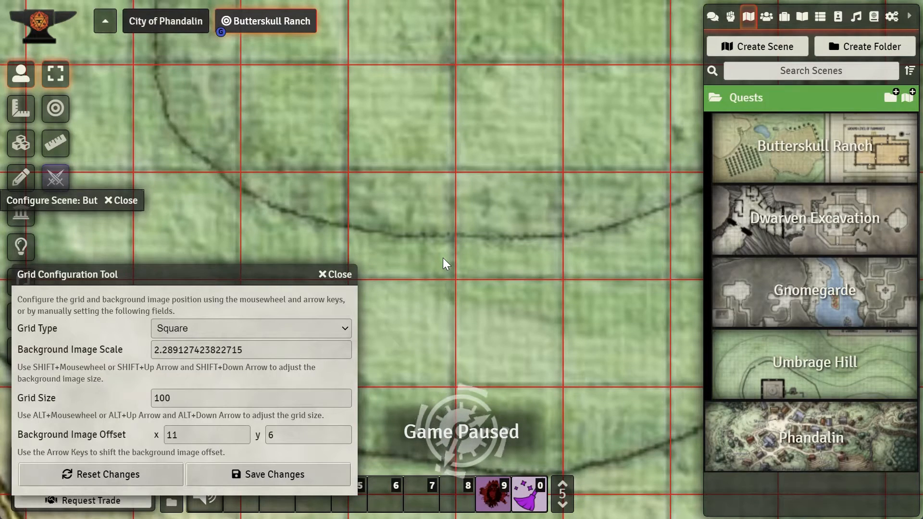
pyautogui.press('Up')
# Step: Zoom into the farmhouse floor plan and nudge the background image offset right to x 13
pyautogui.scroll(-10, 443, 257)
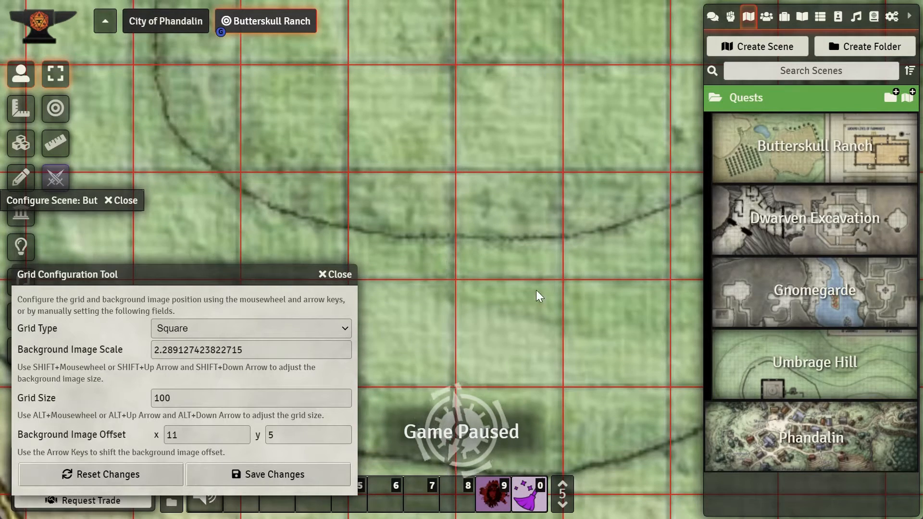
pyautogui.scroll(-4, 545, 282)
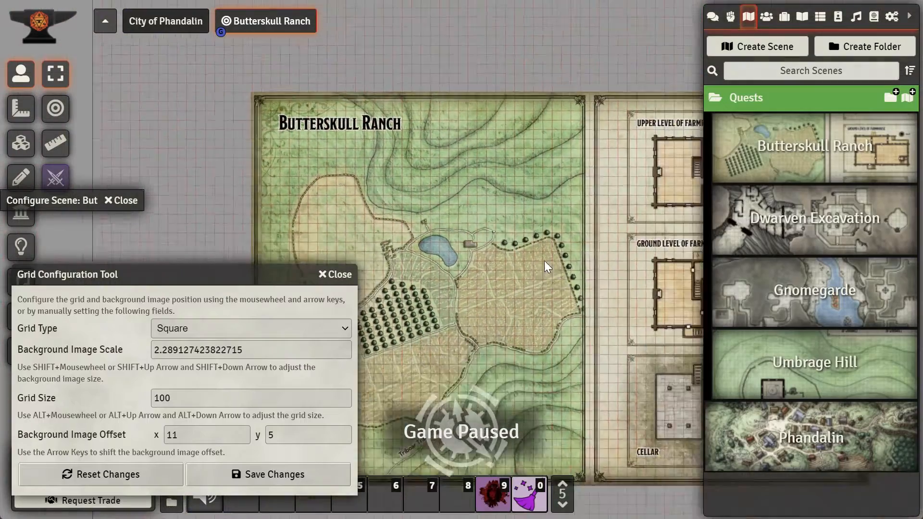
pyautogui.scroll(6, 539, 260)
pyautogui.moveTo(625, 294); pyautogui.dragTo(528, 291)
pyautogui.moveTo(661, 290); pyautogui.dragTo(578, 298)
pyautogui.scroll(15, 605, 353)
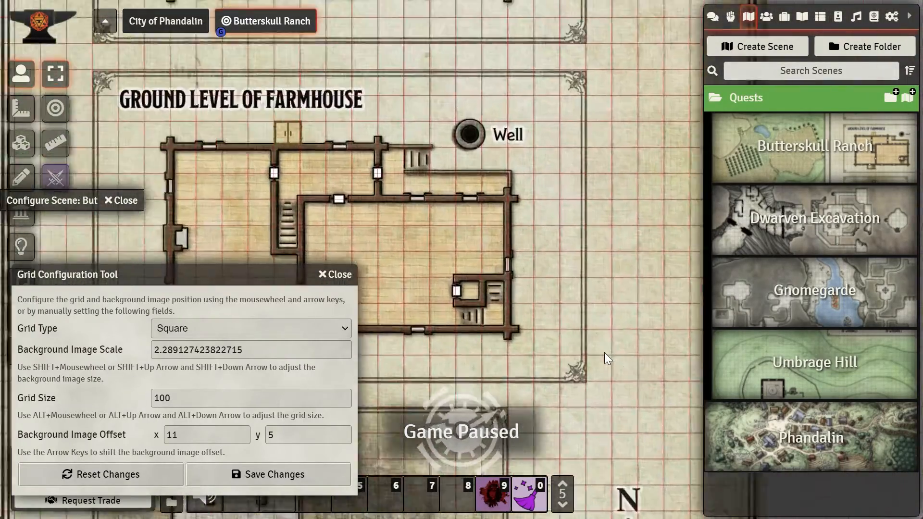
pyautogui.scroll(2, 605, 353)
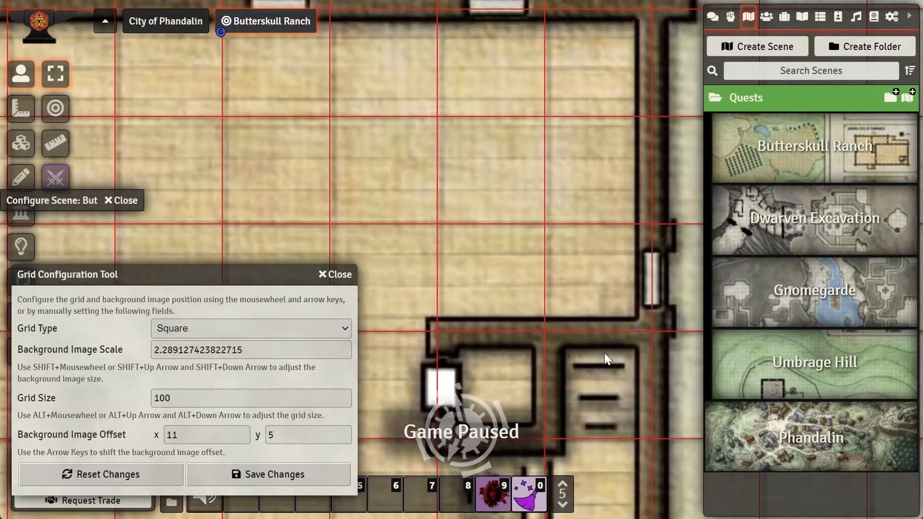
pyautogui.press('Right')
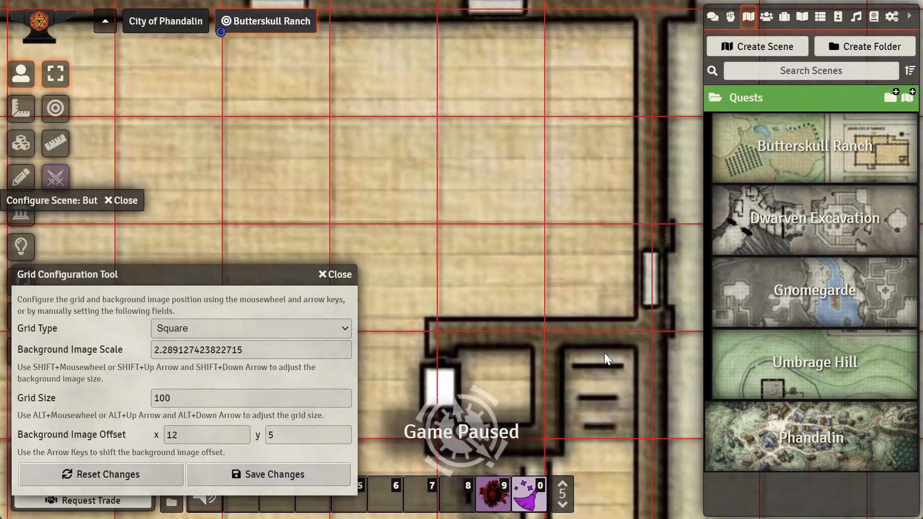
pyautogui.press('Right')
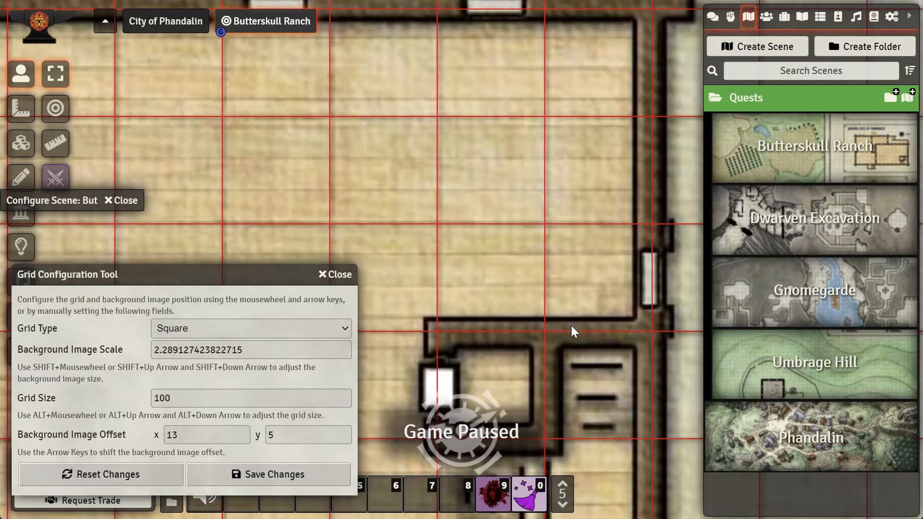
# Step: Nudge the background image offset back to x 12 and save the grid configuration, confirming the scene dimension change
pyautogui.scroll(-5, 467, 275)
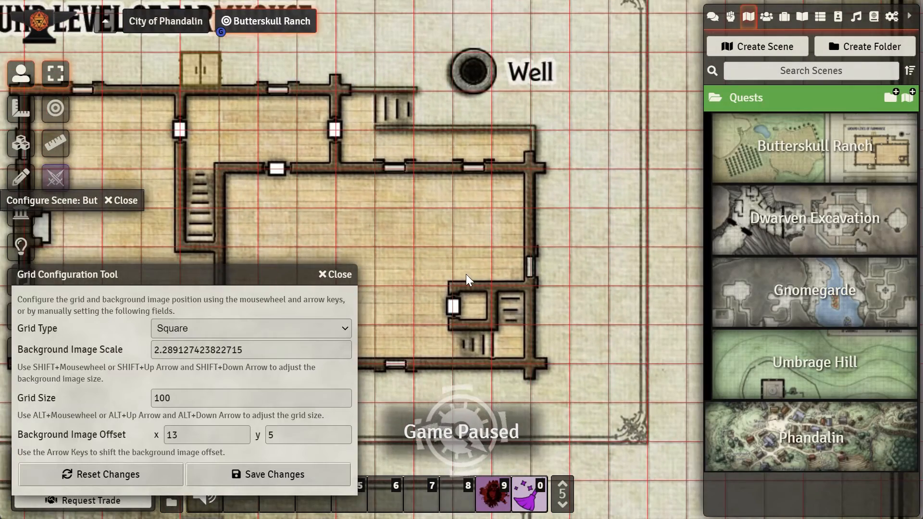
pyautogui.moveTo(399, 172); pyautogui.dragTo(588, 272)
pyautogui.moveTo(511, 236); pyautogui.dragTo(675, 321)
pyautogui.moveTo(478, 246); pyautogui.dragTo(746, 350)
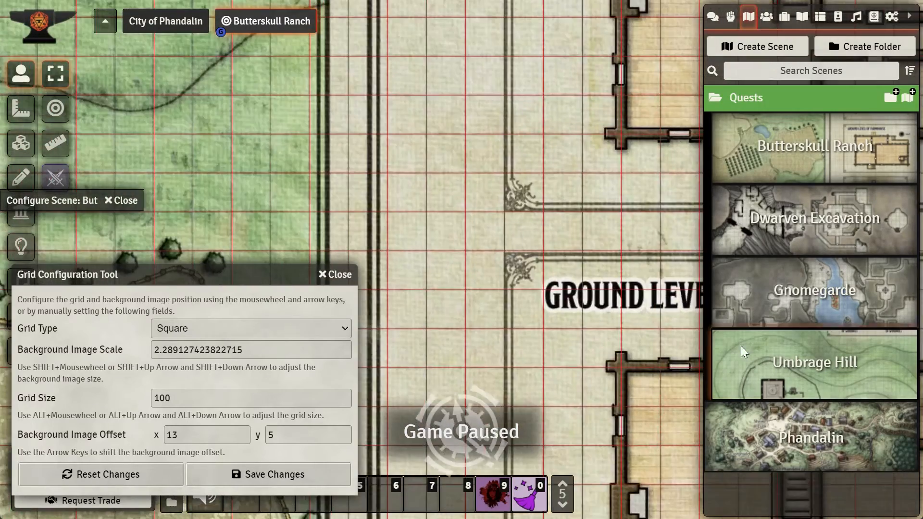
pyautogui.scroll(-8, 593, 298)
pyautogui.click(554, 270)
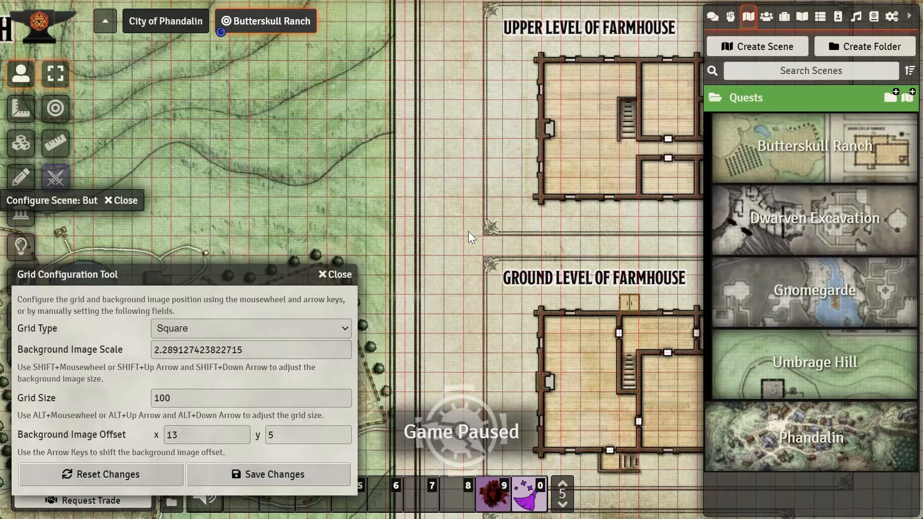
pyautogui.moveTo(473, 235); pyautogui.dragTo(579, 310)
pyautogui.scroll(-2, 520, 270)
pyautogui.scroll(-4, 519, 270)
pyautogui.scroll(10, 465, 272)
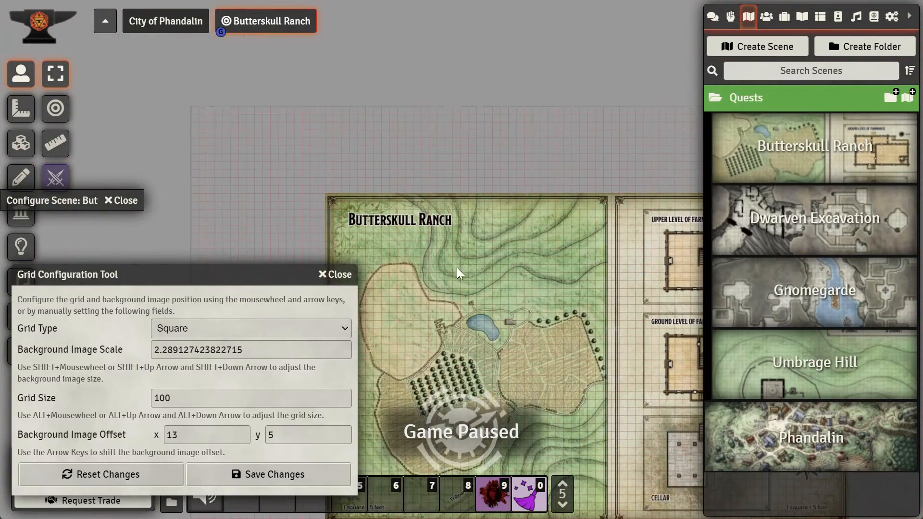
pyautogui.scroll(6, 426, 252)
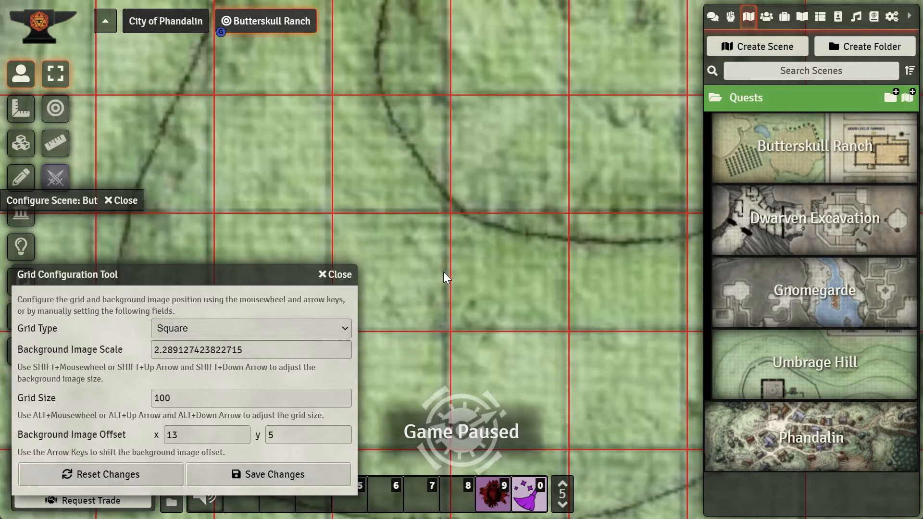
pyautogui.press('Left')
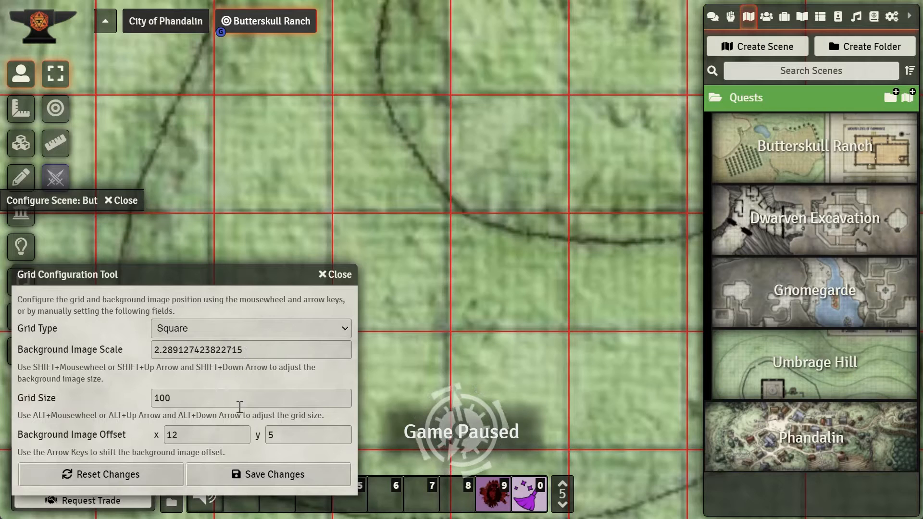
pyautogui.click(294, 477)
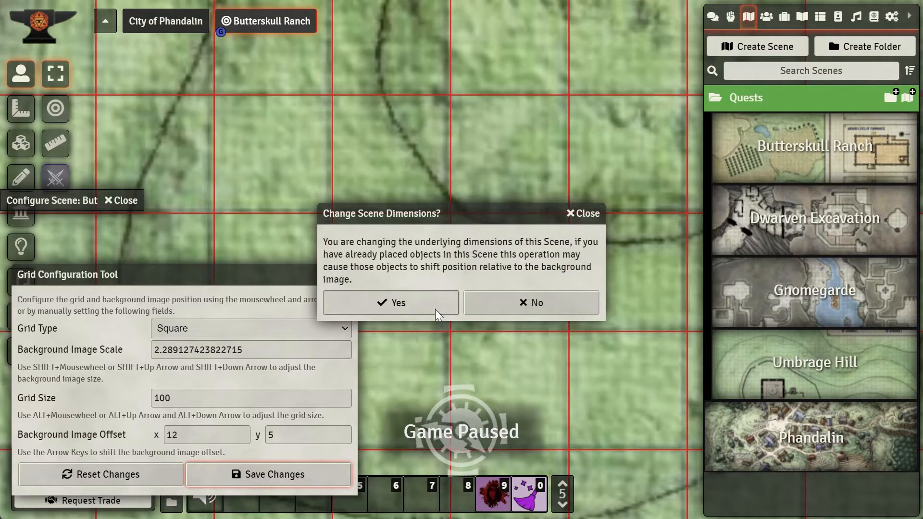
pyautogui.click(395, 304)
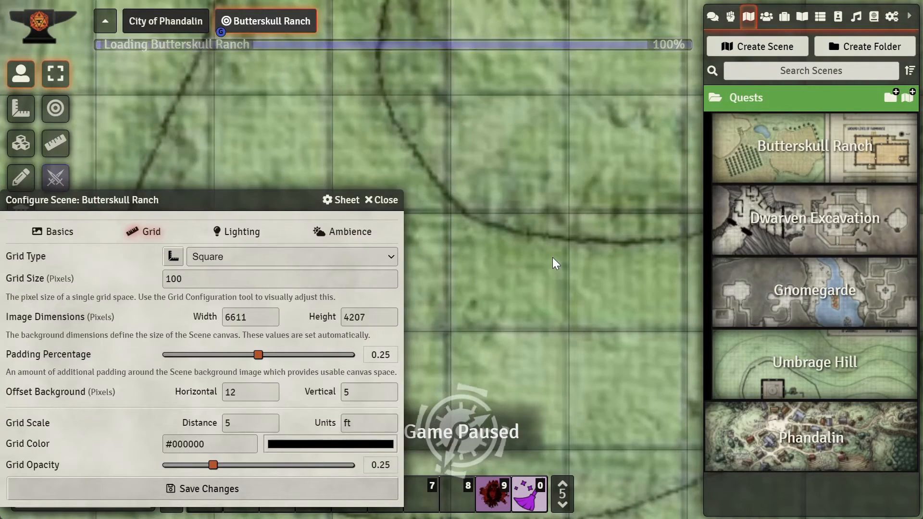
# Step: Save the scene's grid settings in the scene configuration
pyautogui.scroll(-20, 542, 274)
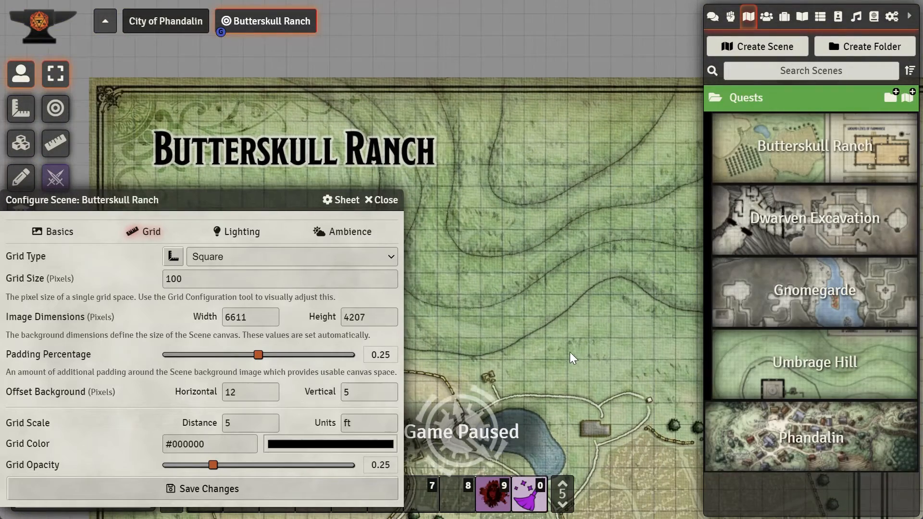
pyautogui.moveTo(568, 357); pyautogui.dragTo(468, 252)
pyautogui.moveTo(599, 402); pyautogui.dragTo(530, 296)
pyautogui.moveTo(599, 372); pyautogui.dragTo(556, 275)
pyautogui.moveTo(665, 333); pyautogui.dragTo(584, 319)
pyautogui.scroll(10, 639, 369)
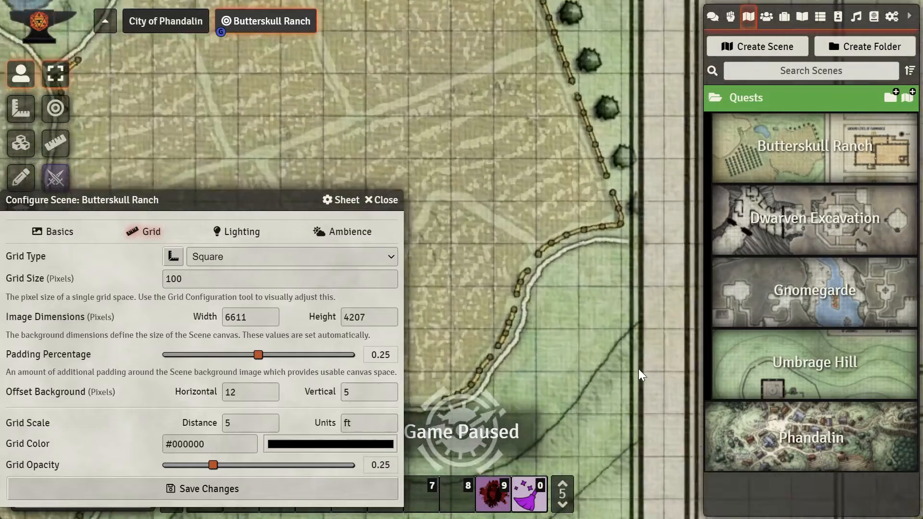
pyautogui.scroll(6, 625, 359)
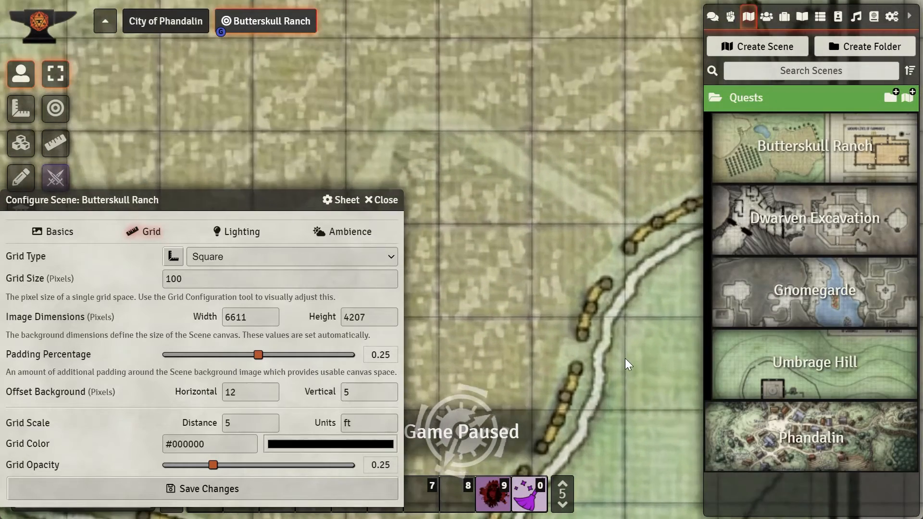
pyautogui.moveTo(567, 333)
pyautogui.mouseDown()
pyautogui.moveTo(558, 308)
pyautogui.moveTo(508, 256)
pyautogui.mouseUp()
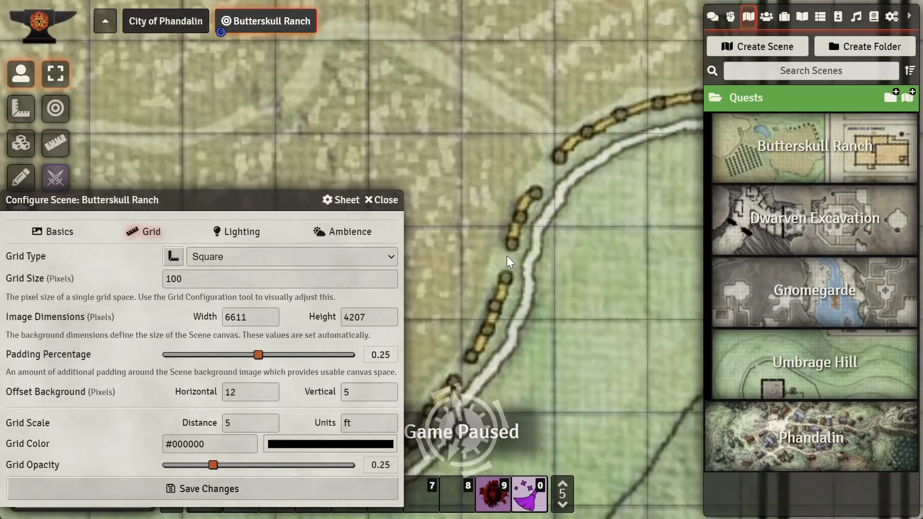
pyautogui.moveTo(587, 304)
pyautogui.mouseDown()
pyautogui.moveTo(501, 258)
pyautogui.moveTo(565, 295)
pyautogui.mouseUp()
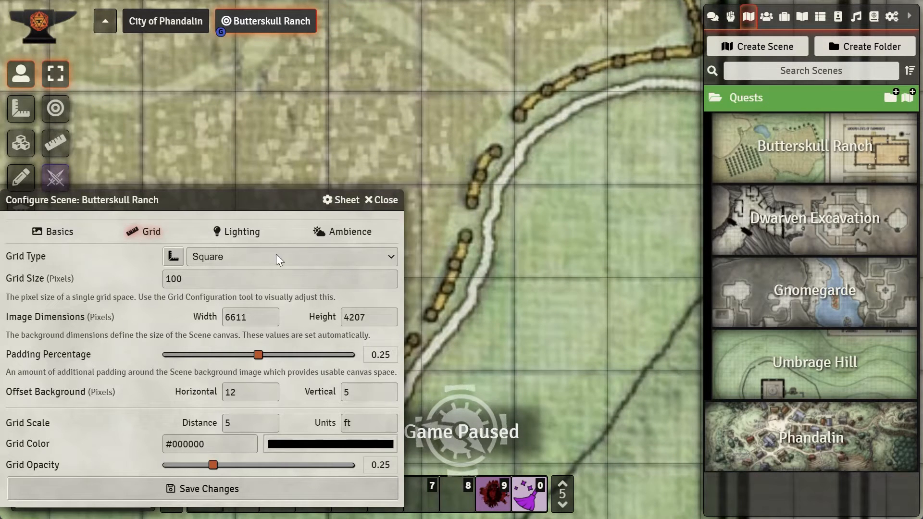
pyautogui.click(242, 490)
# Step: Pan around the ranch map to review how the grid lines up with the fences and orchard
pyautogui.scroll(-4, 464, 339)
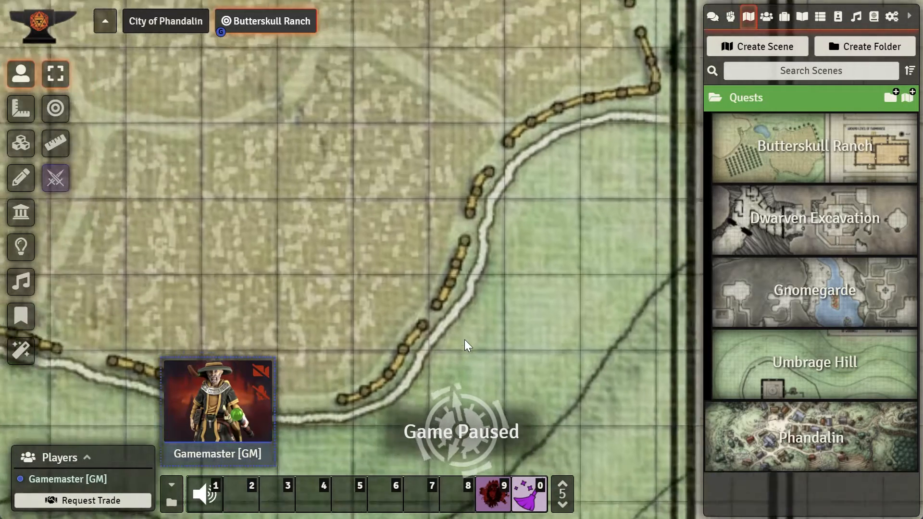
pyautogui.scroll(-6, 498, 336)
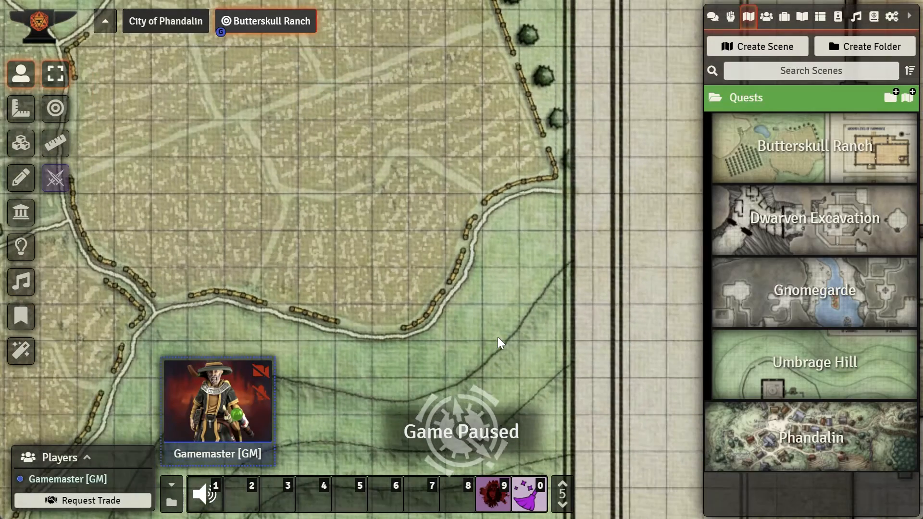
pyautogui.moveTo(421, 344); pyautogui.dragTo(570, 288)
pyautogui.moveTo(492, 291); pyautogui.dragTo(659, 364)
pyautogui.moveTo(418, 275); pyautogui.dragTo(548, 294)
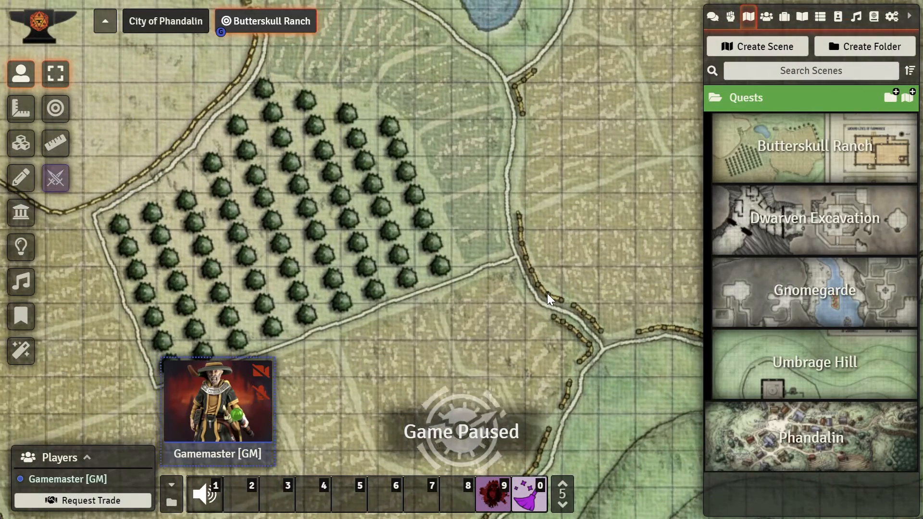
pyautogui.moveTo(354, 234); pyautogui.dragTo(473, 264)
pyautogui.moveTo(209, 257); pyautogui.dragTo(370, 323)
pyautogui.moveTo(336, 225); pyautogui.dragTo(356, 287)
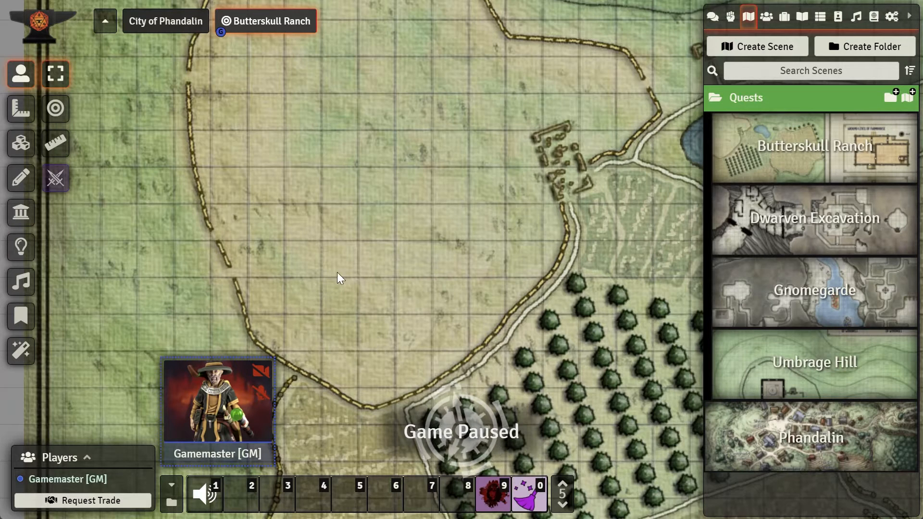
# Step: On the walls layer, draw a chain of invisible walls following the western fence line of the field
pyautogui.moveTo(484, 283); pyautogui.dragTo(500, 218)
pyautogui.moveTo(357, 219); pyautogui.dragTo(422, 284)
pyautogui.moveTo(364, 219); pyautogui.dragTo(422, 265)
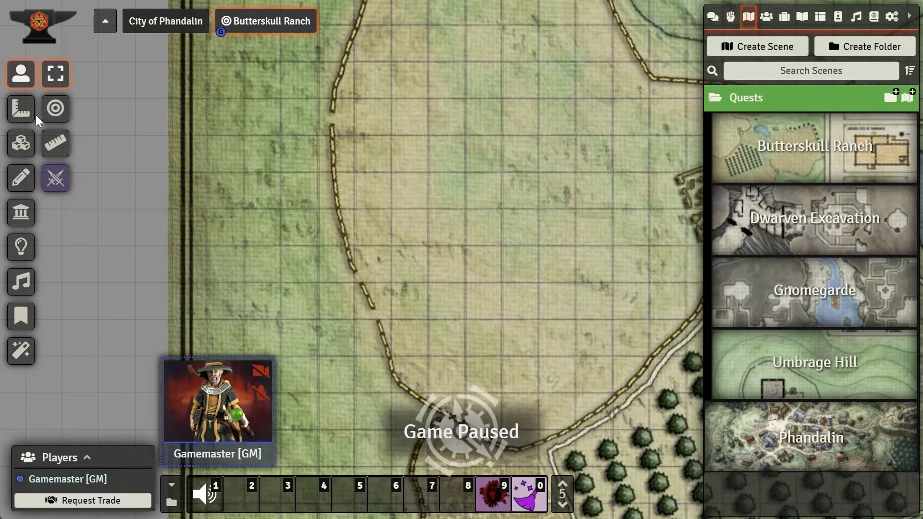
pyautogui.click(19, 216)
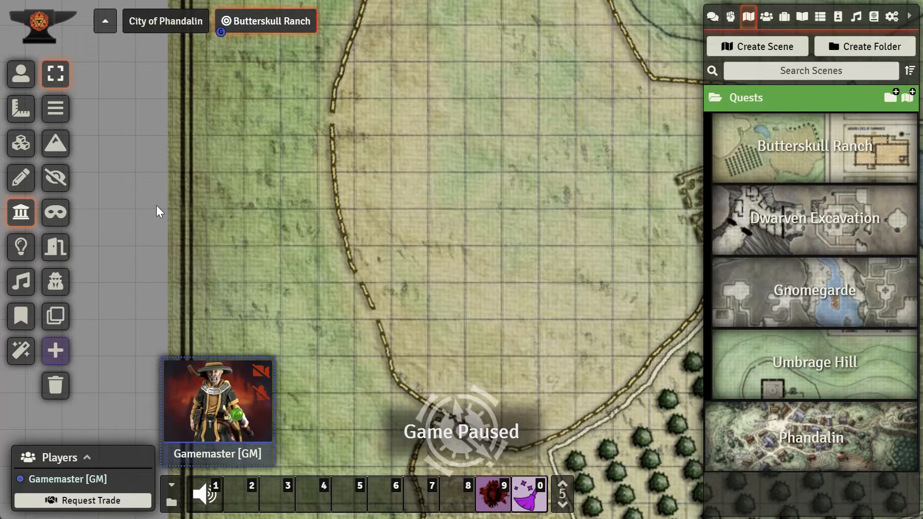
pyautogui.click(58, 182)
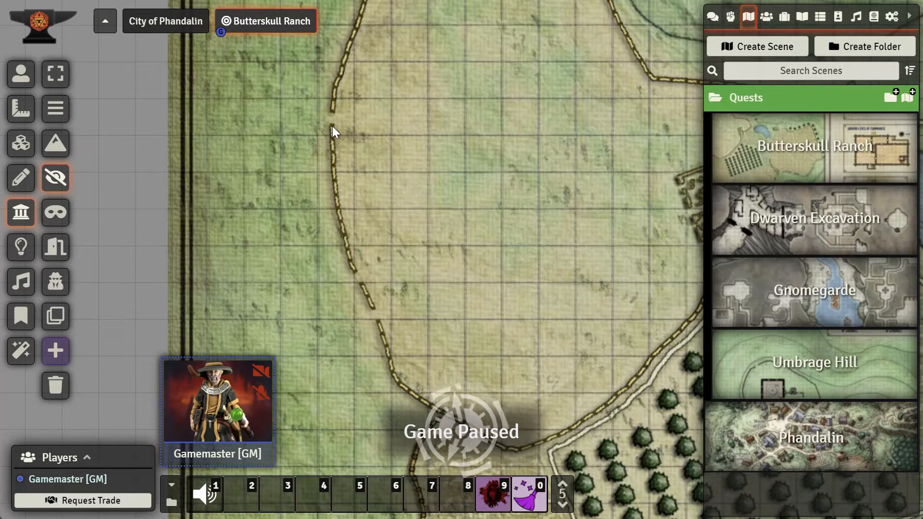
pyautogui.press('super')
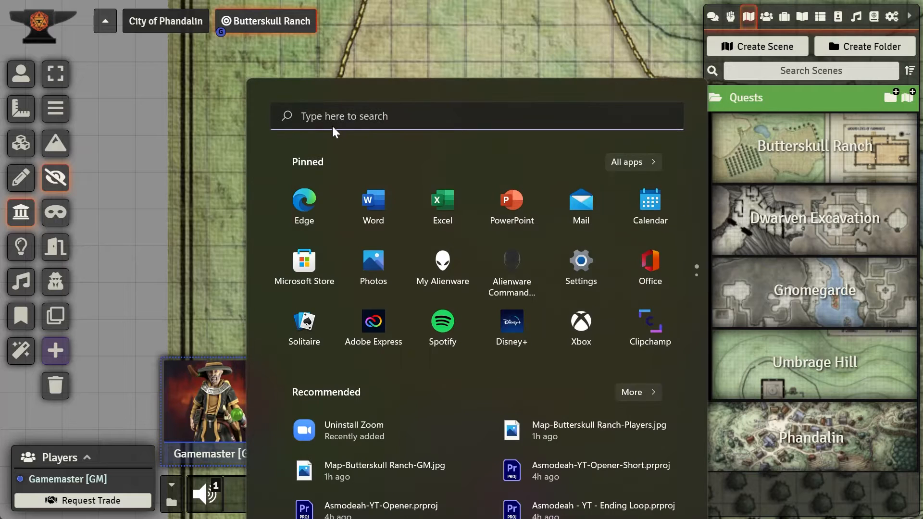
pyautogui.press('super')
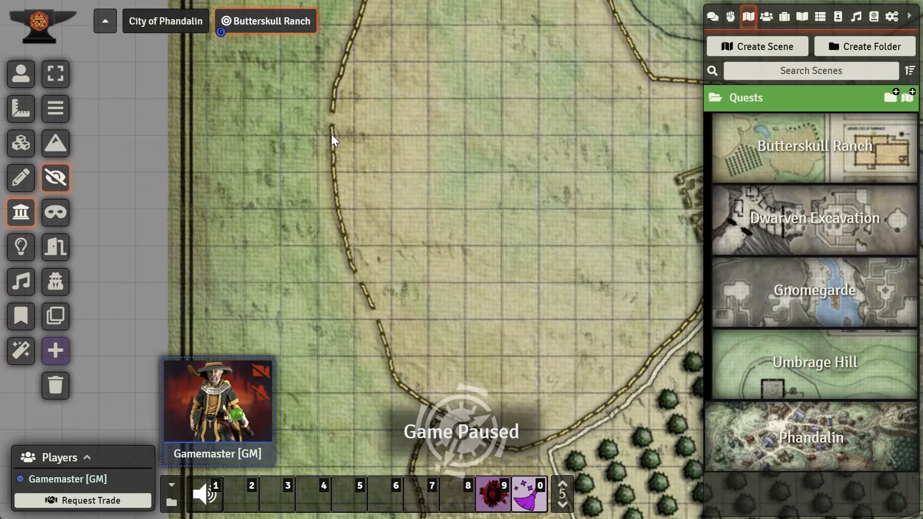
pyautogui.click(336, 172)
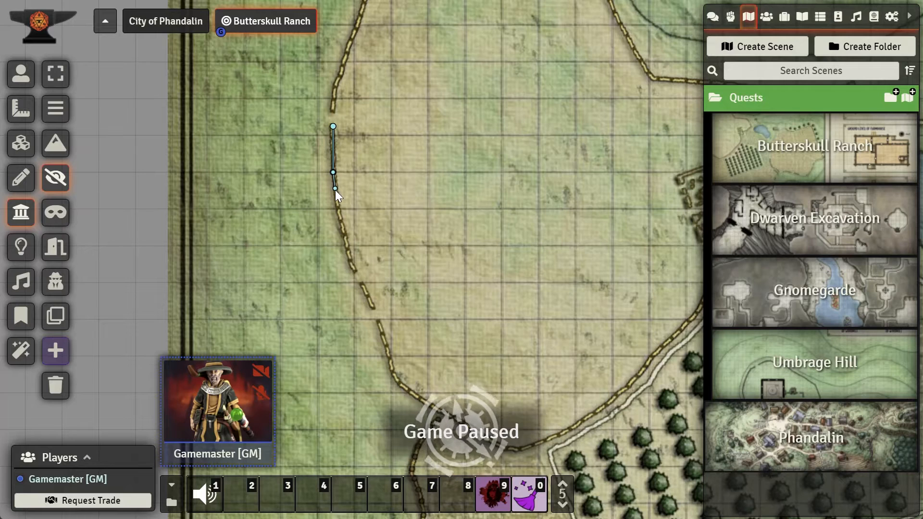
pyautogui.click(338, 206)
pyautogui.click(346, 240)
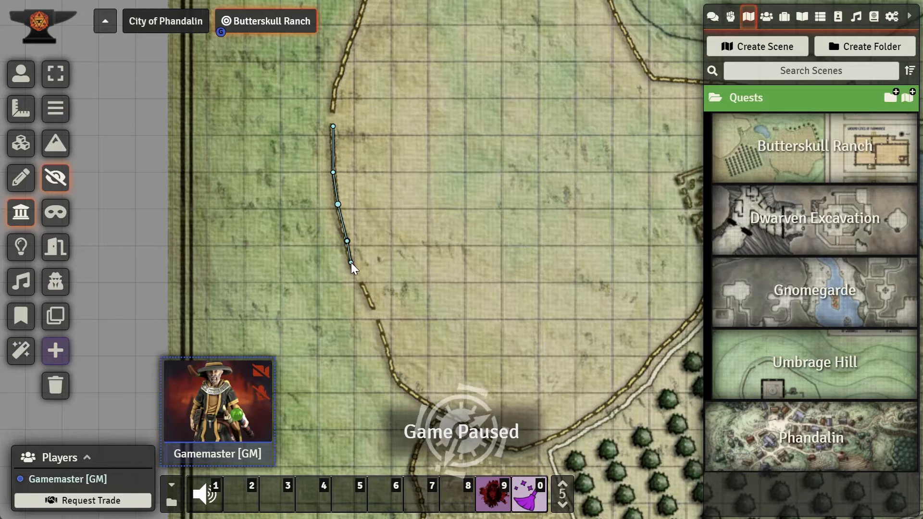
pyautogui.click(351, 262)
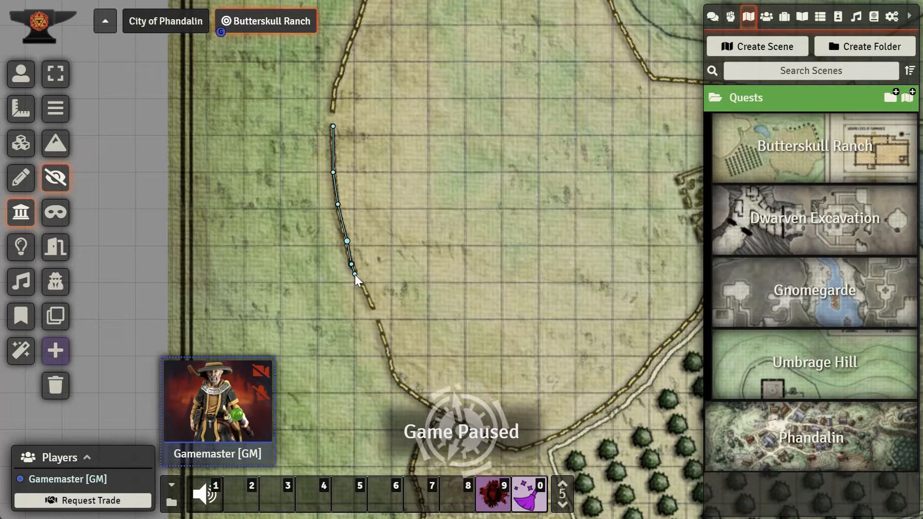
pyautogui.click(356, 274)
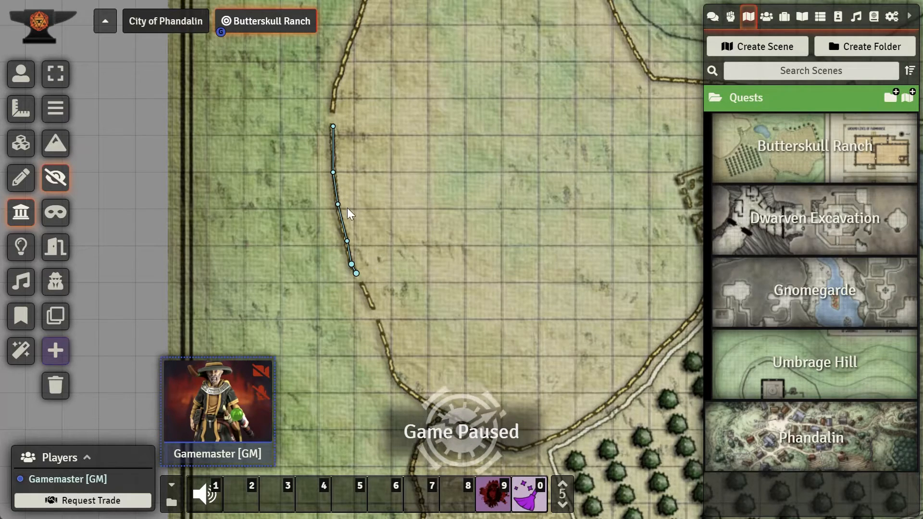
pyautogui.scroll(5, 346, 209)
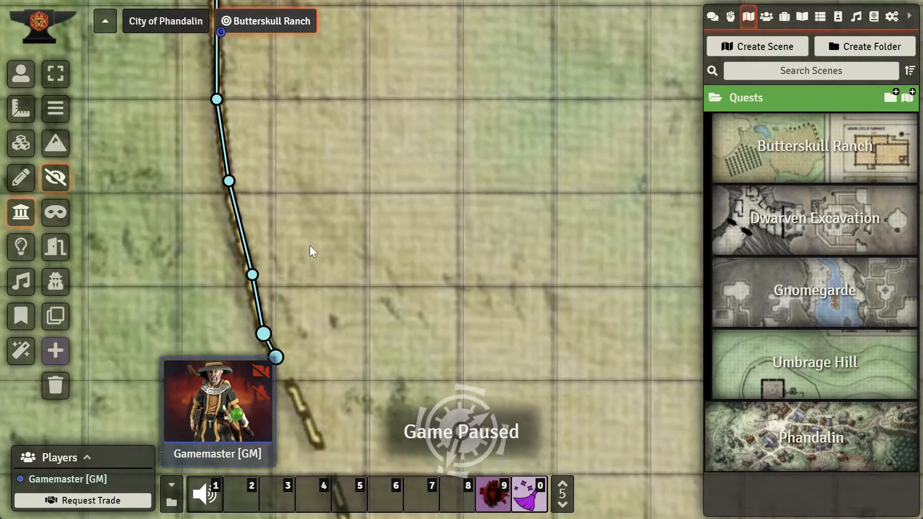
pyautogui.moveTo(309, 245); pyautogui.dragTo(319, 233)
pyautogui.scroll(-3, 317, 224)
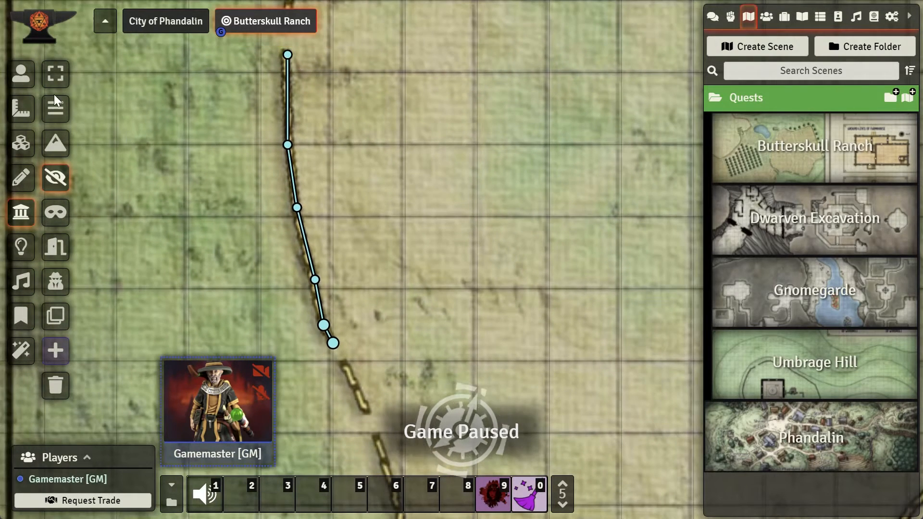
# Step: Extend the invisible fence wall by one more segment further down the fence
pyautogui.click(31, 85)
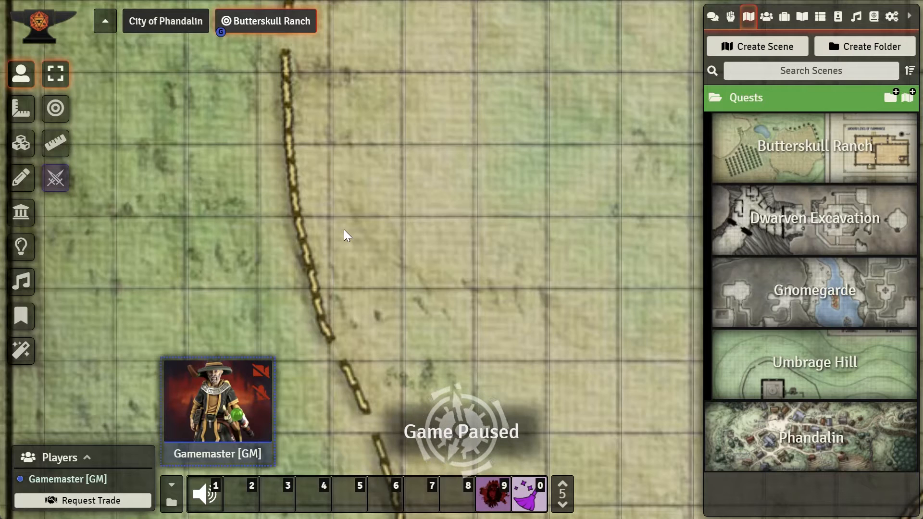
pyautogui.scroll(2, 344, 229)
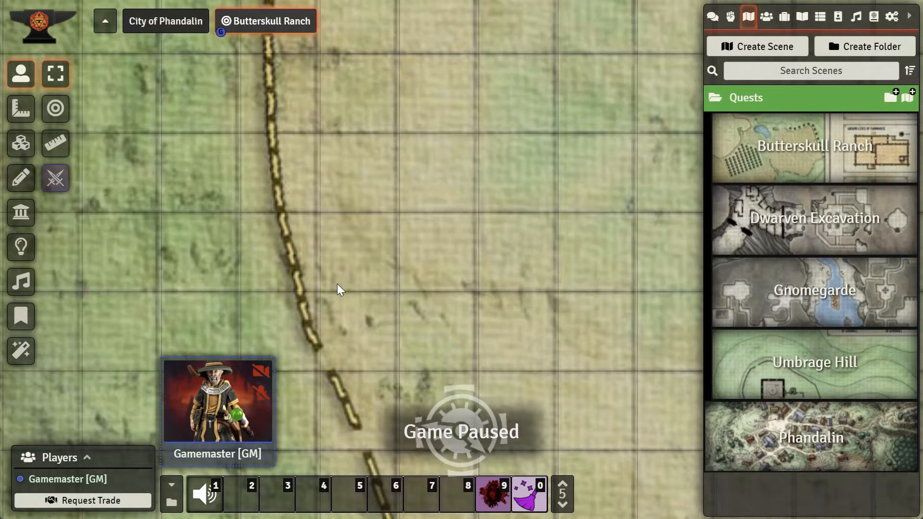
pyautogui.scroll(-1, 337, 284)
pyautogui.moveTo(331, 271); pyautogui.dragTo(305, 178)
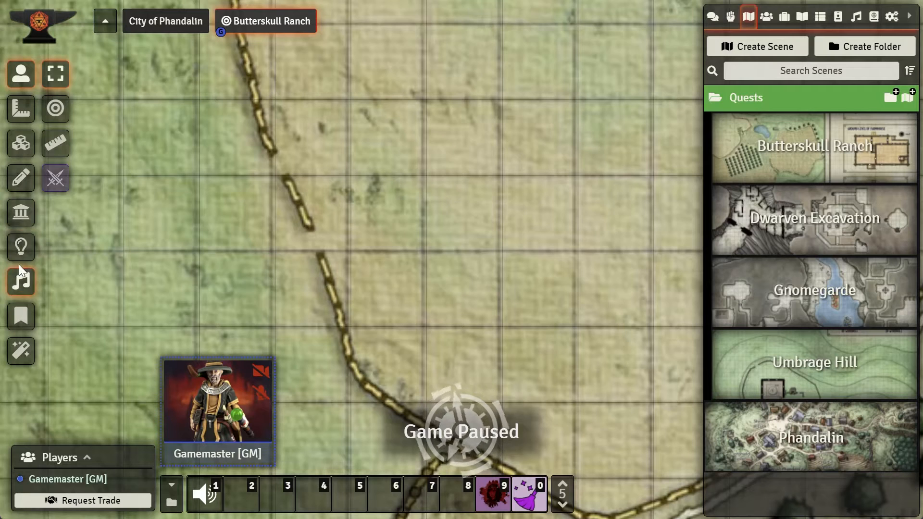
pyautogui.click(21, 212)
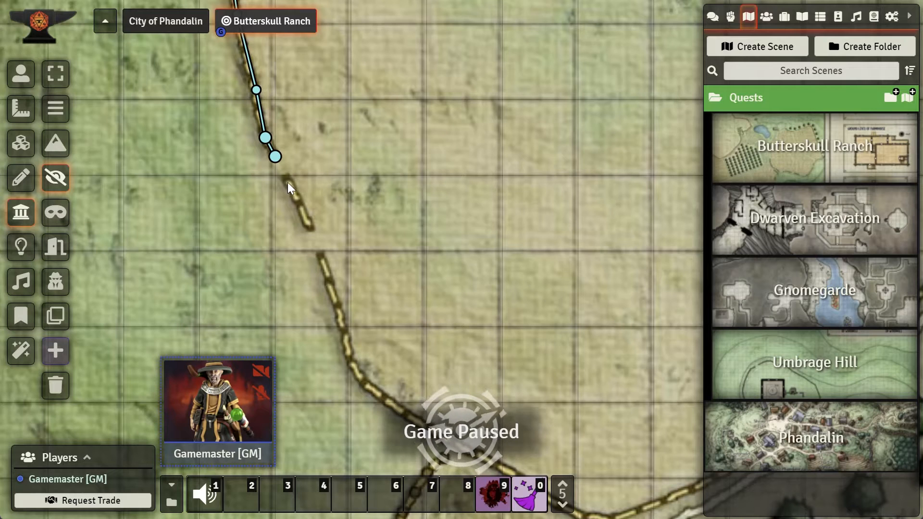
pyautogui.moveTo(307, 215); pyautogui.dragTo(310, 232)
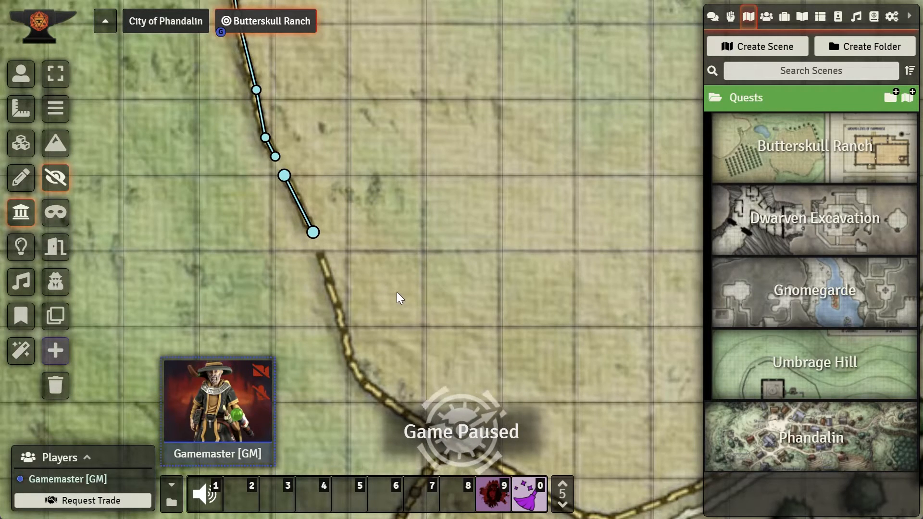
# Step: Continue the invisible wall along the fence as it curves east toward the orchard road
pyautogui.moveTo(404, 317); pyautogui.dragTo(455, 180)
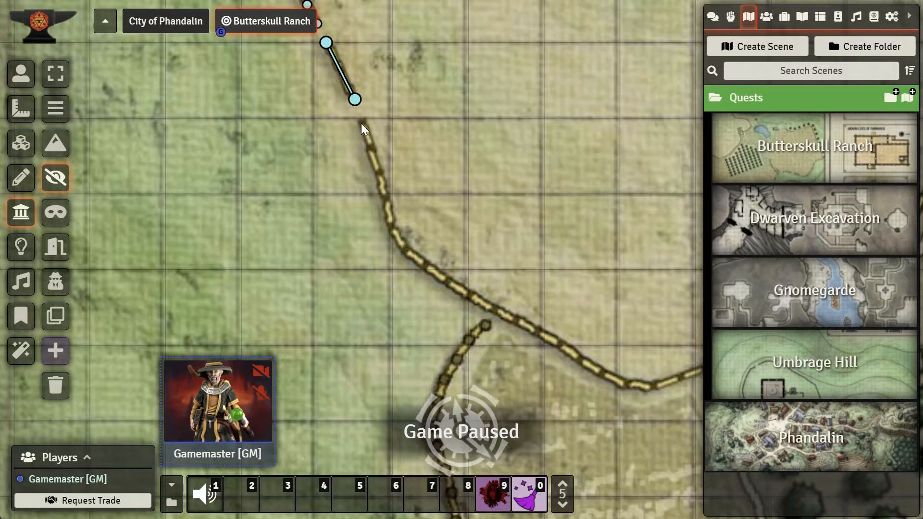
pyautogui.click(375, 166)
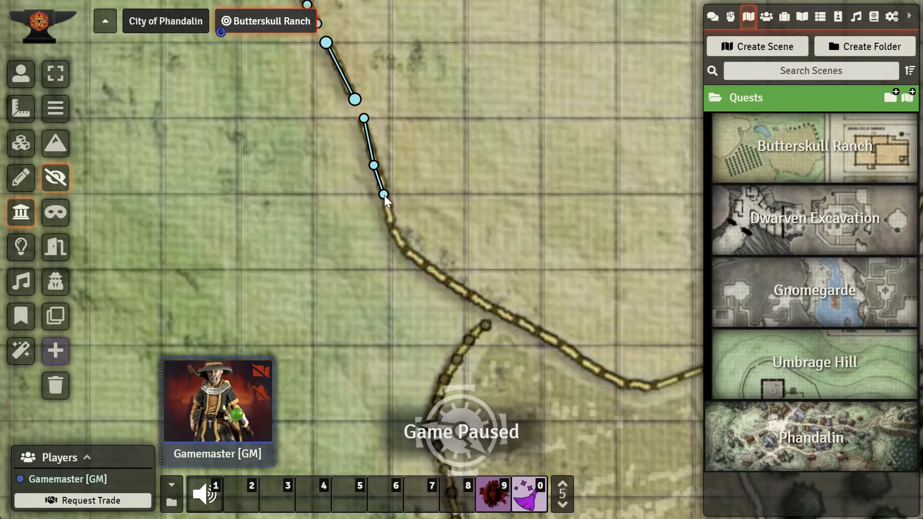
pyautogui.click(384, 195)
pyautogui.click(393, 223)
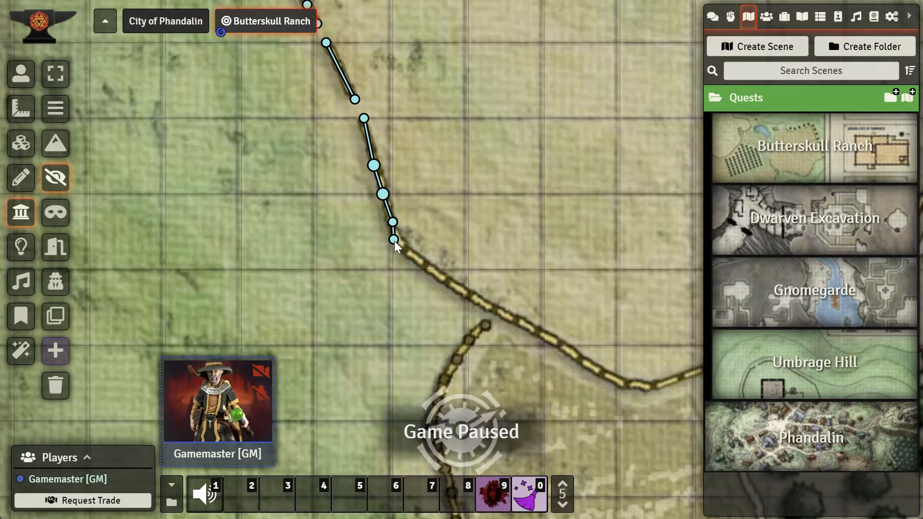
pyautogui.click(400, 249)
pyautogui.click(431, 269)
pyautogui.click(468, 297)
pyautogui.click(495, 308)
pyautogui.click(532, 331)
pyautogui.click(563, 346)
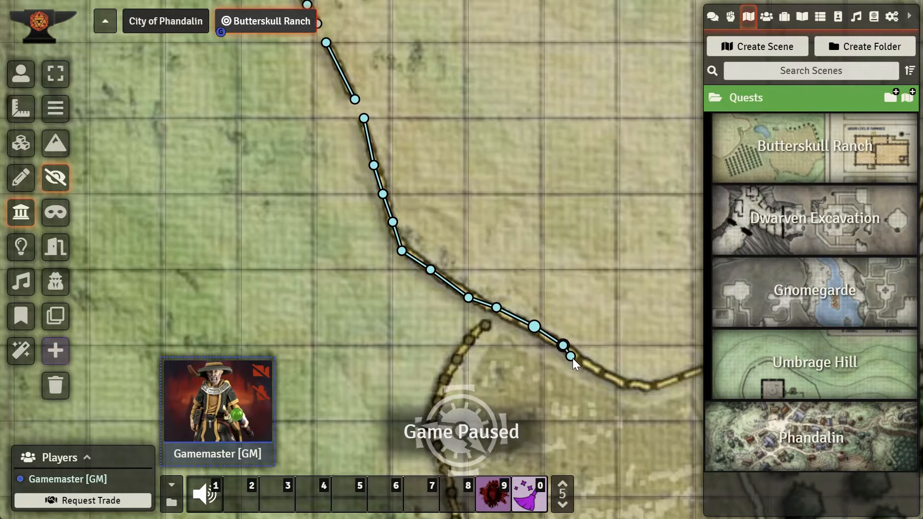
pyautogui.click(618, 383)
pyautogui.moveTo(642, 344); pyautogui.dragTo(409, 246)
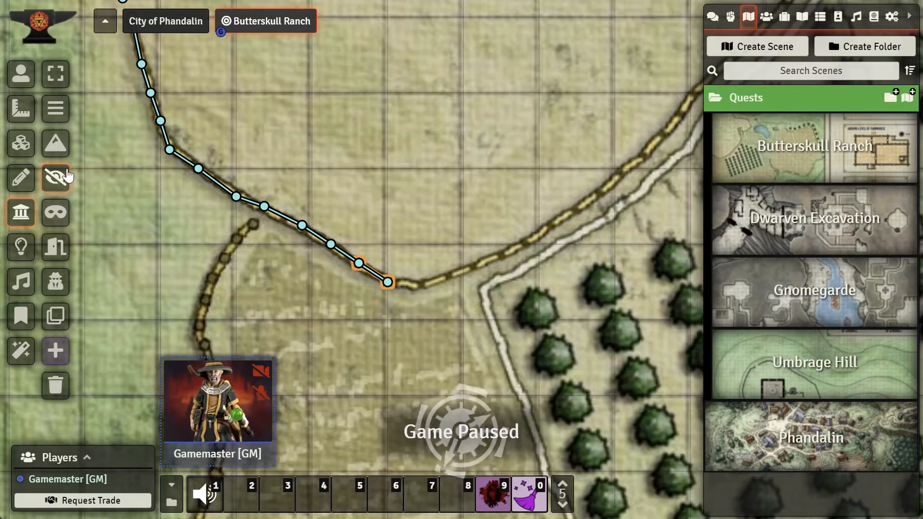
# Step: Open module management and browse the list of installed modules
pyautogui.click(56, 109)
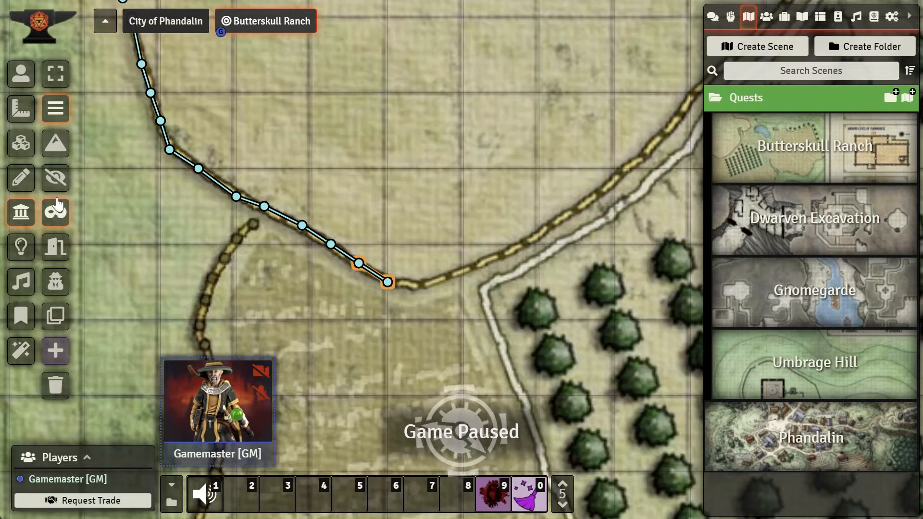
pyautogui.click(55, 178)
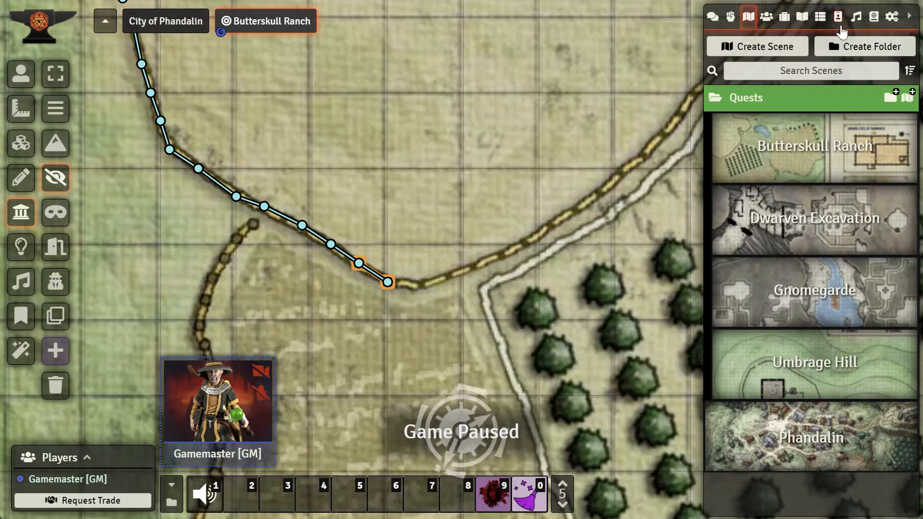
pyautogui.click(893, 18)
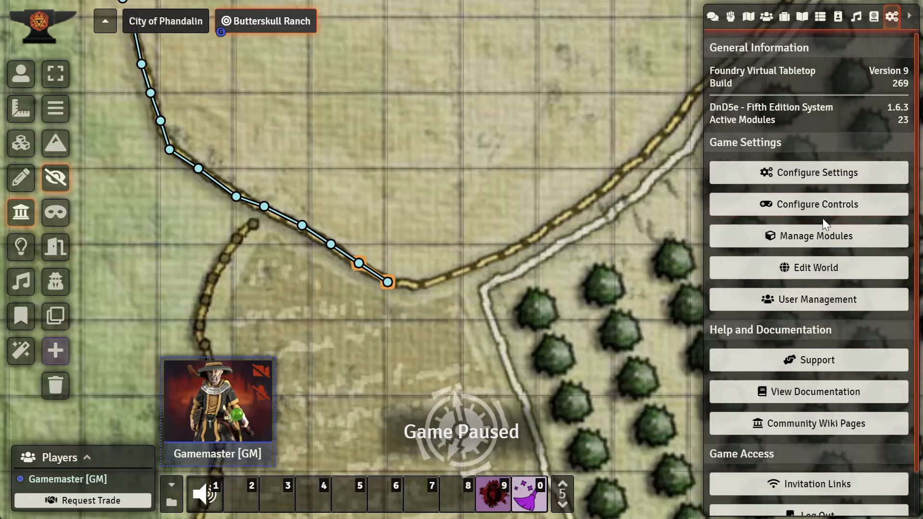
pyautogui.click(816, 240)
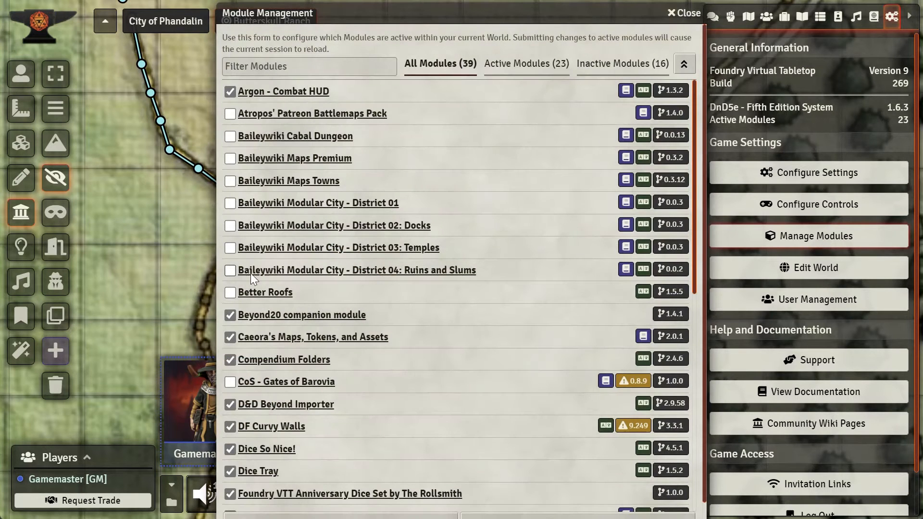
pyautogui.scroll(-5, 262, 255)
pyautogui.scroll(3, 264, 306)
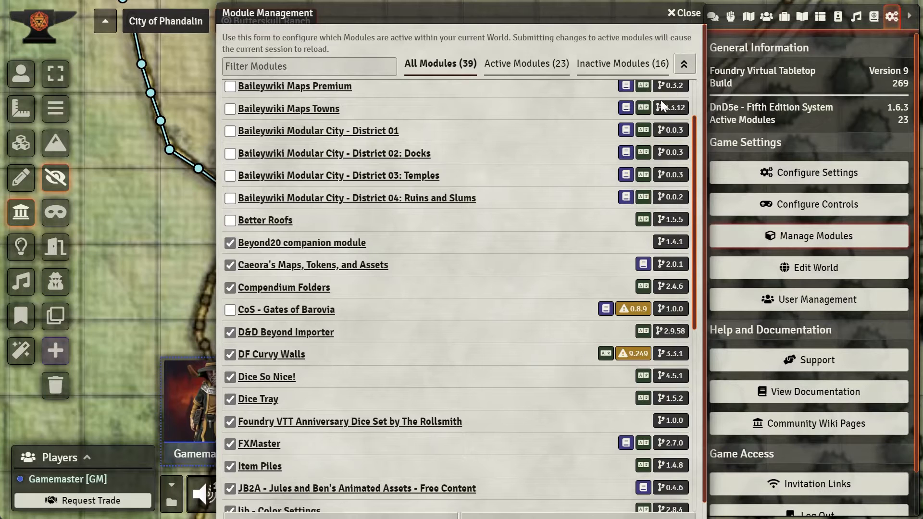
pyautogui.click(683, 13)
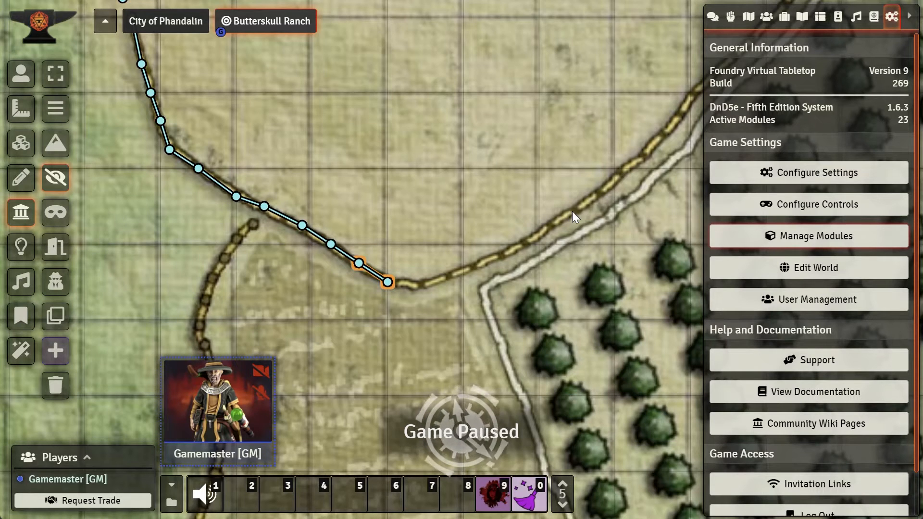
# Step: Finish the fence wall, then draw a wall along the farmhouse's north wall from its northwest corner to the first window
pyautogui.click(389, 284)
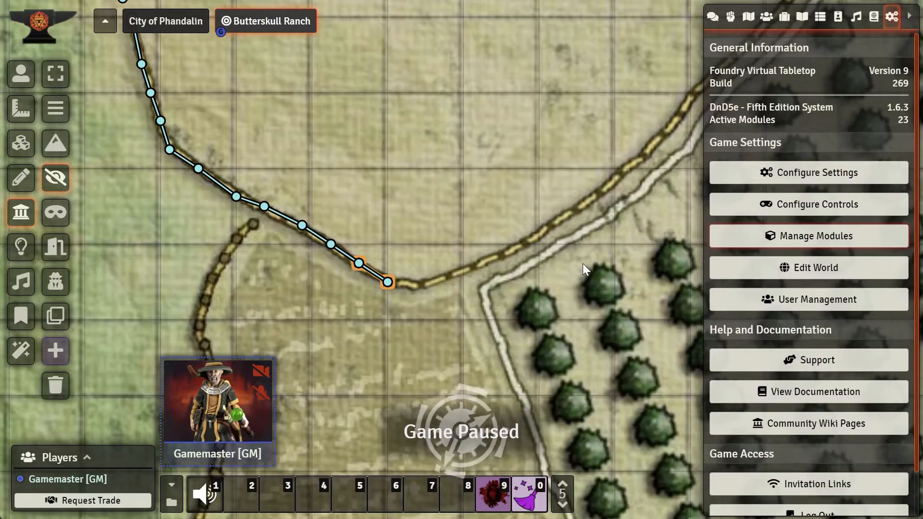
pyautogui.scroll(-15, 584, 271)
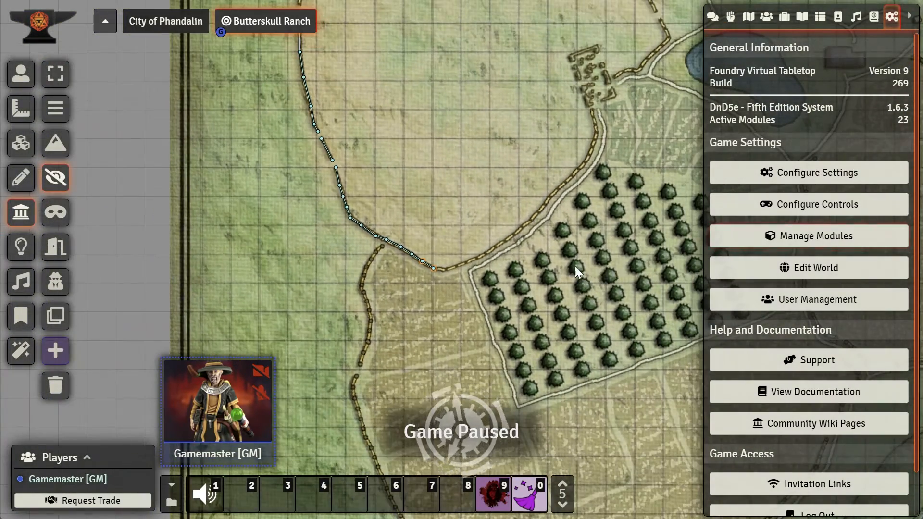
pyautogui.moveTo(601, 267); pyautogui.dragTo(373, 255)
pyautogui.moveTo(618, 247); pyautogui.dragTo(526, 272)
pyautogui.moveTo(596, 255); pyautogui.dragTo(375, 260)
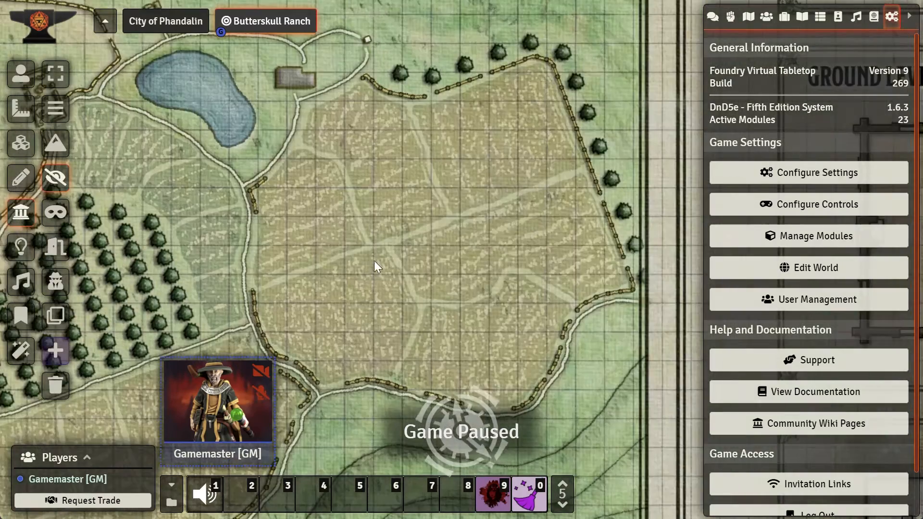
pyautogui.moveTo(505, 260); pyautogui.dragTo(365, 256)
pyautogui.moveTo(560, 259); pyautogui.dragTo(432, 259)
pyautogui.moveTo(599, 262); pyautogui.dragTo(513, 259)
pyautogui.moveTo(640, 265); pyautogui.dragTo(481, 266)
pyautogui.scroll(12, 391, 223)
pyautogui.scroll(3, 391, 223)
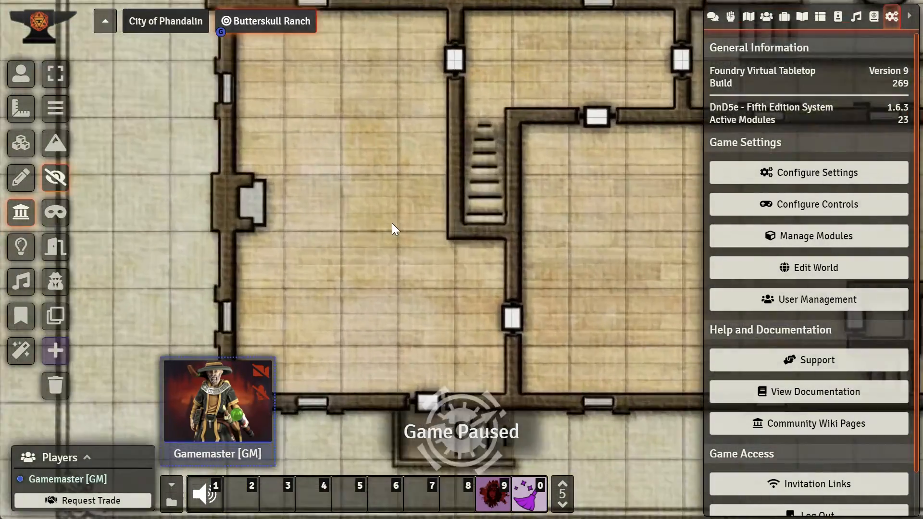
pyautogui.scroll(-3, 391, 223)
pyautogui.moveTo(316, 104); pyautogui.dragTo(421, 217)
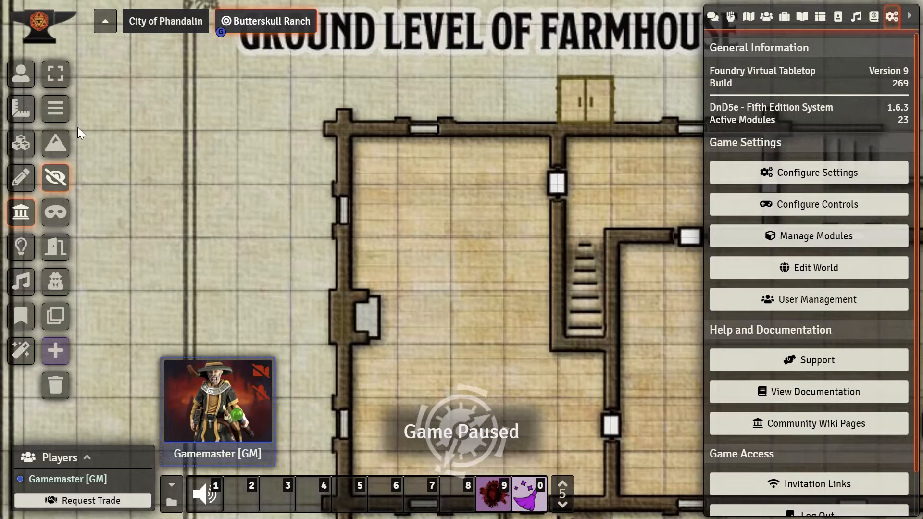
pyautogui.click(55, 108)
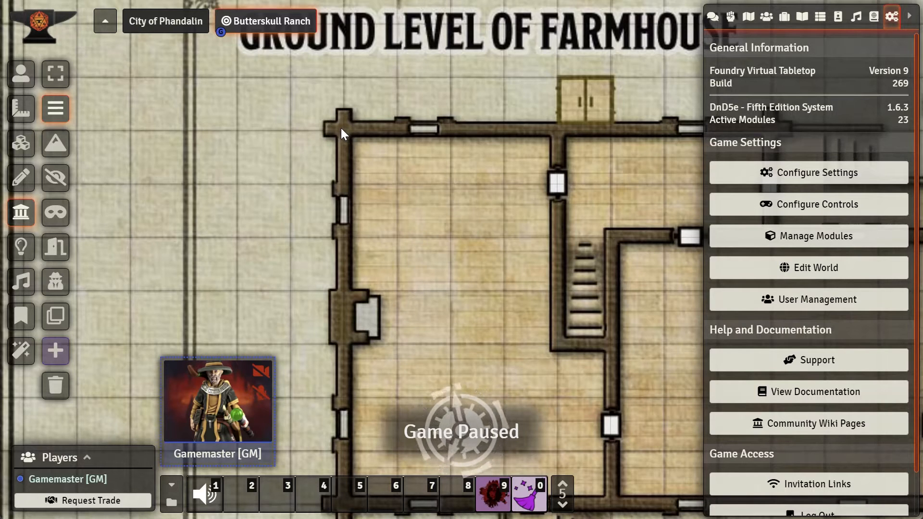
pyautogui.moveTo(392, 132); pyautogui.dragTo(405, 131)
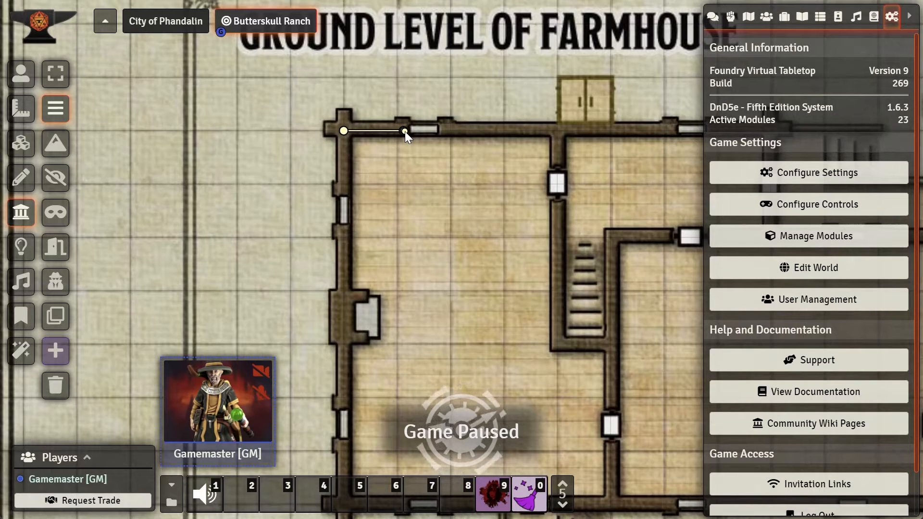
pyautogui.click(404, 131)
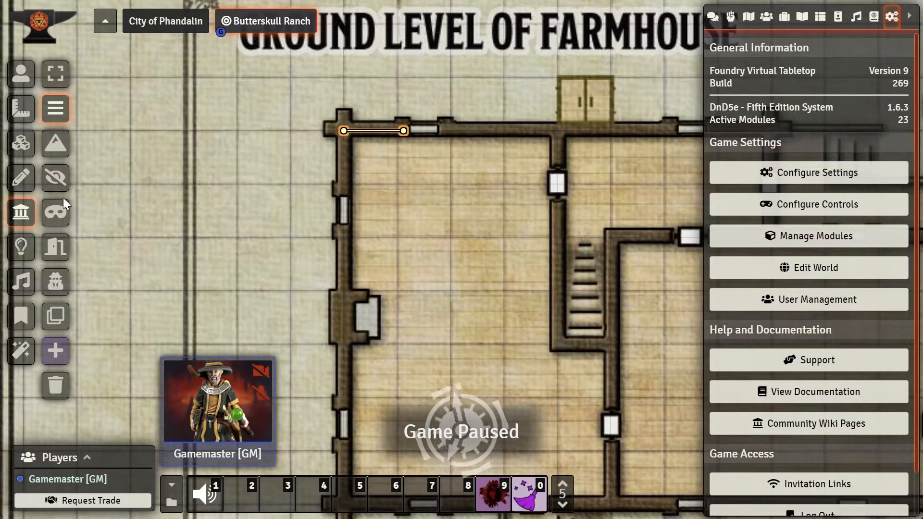
# Step: Draw an invisible wall segment across the window in the farmhouse's north wall
pyautogui.click(56, 178)
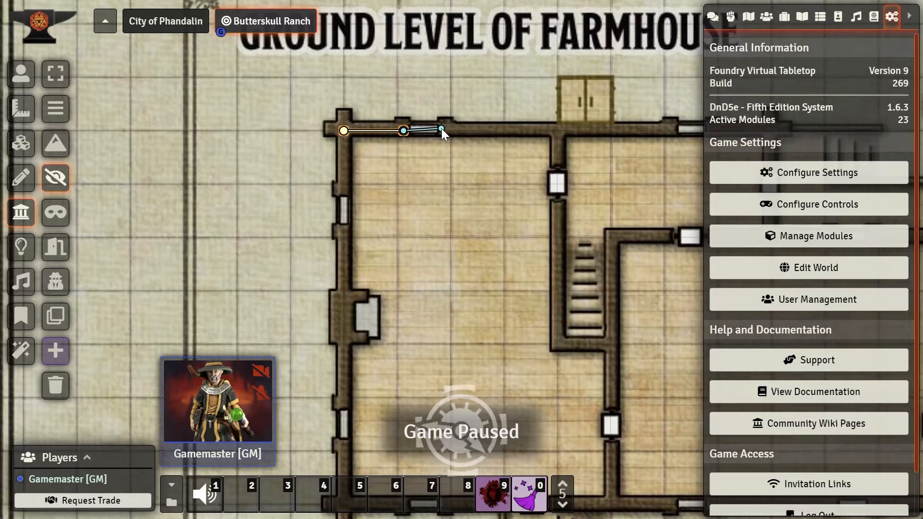
pyautogui.moveTo(449, 130); pyautogui.dragTo(449, 131)
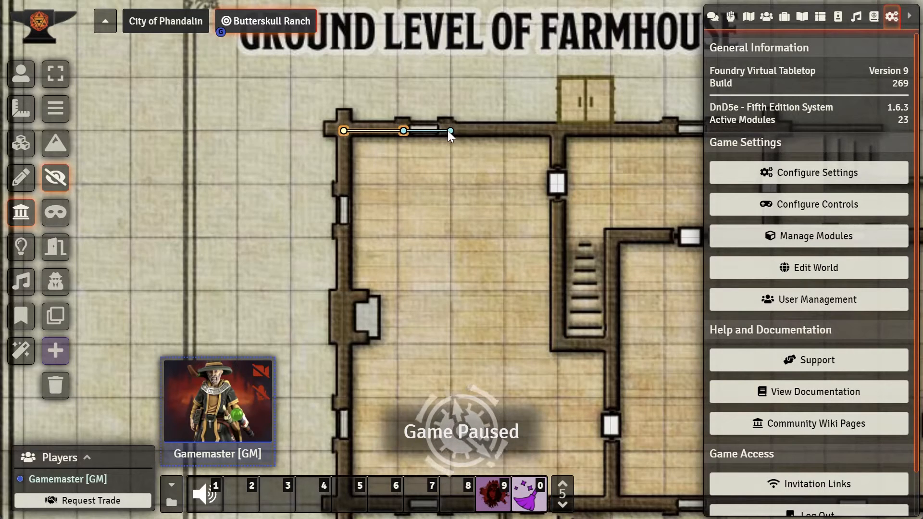
# Step: Continue the normal wall east along the north wall to the interior wall, then down toward the interior doorway
pyautogui.click(56, 109)
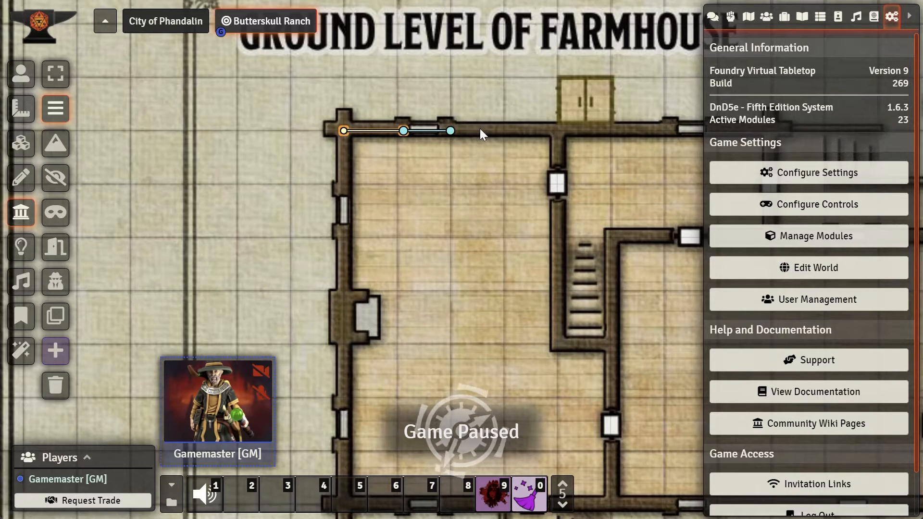
pyautogui.moveTo(493, 173); pyautogui.dragTo(442, 162)
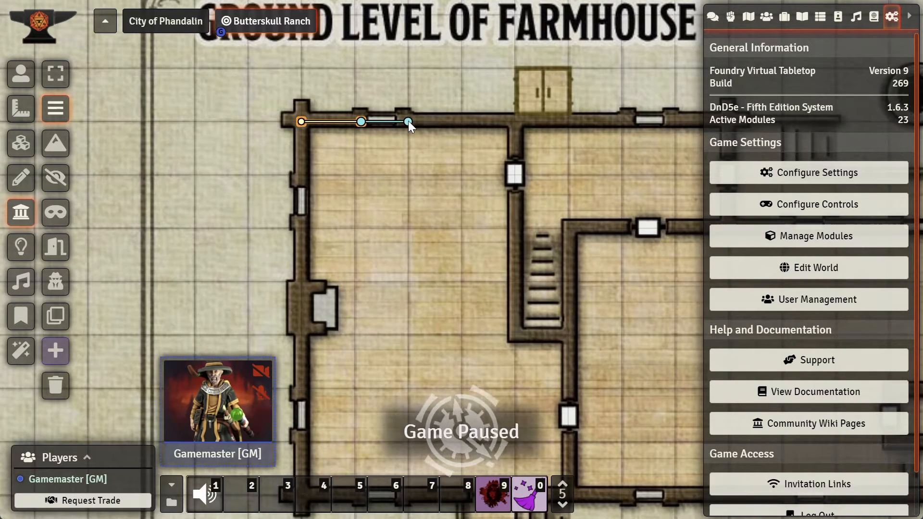
pyautogui.moveTo(447, 121); pyautogui.dragTo(515, 122)
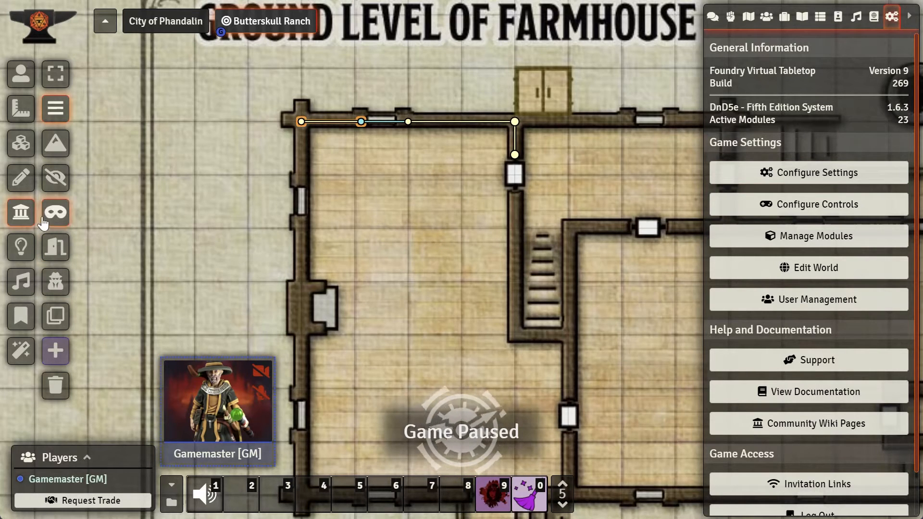
pyautogui.press('Left')
pyautogui.press('Left')
pyautogui.press('Left')
pyautogui.press('Left')
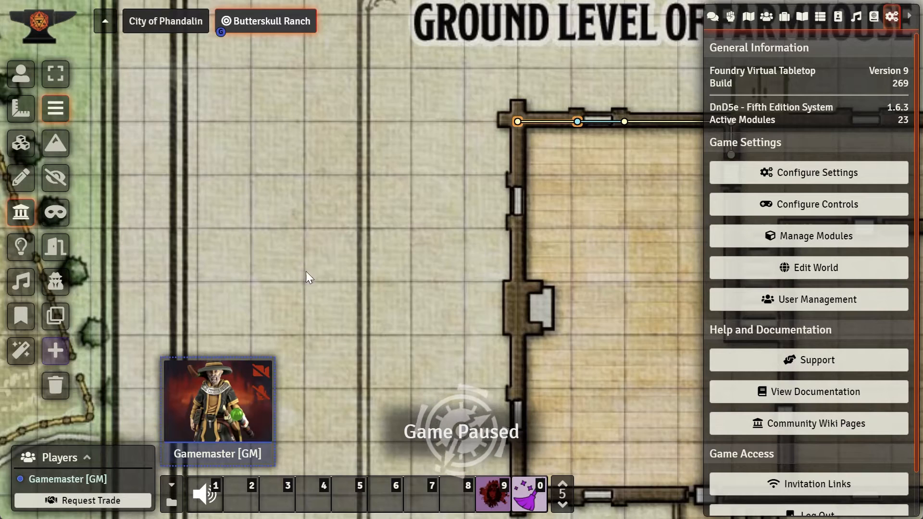
pyautogui.press('Right')
pyautogui.press('Right')
pyautogui.press('Right')
pyautogui.press('Right')
pyautogui.press('Right')
pyautogui.press('Right')
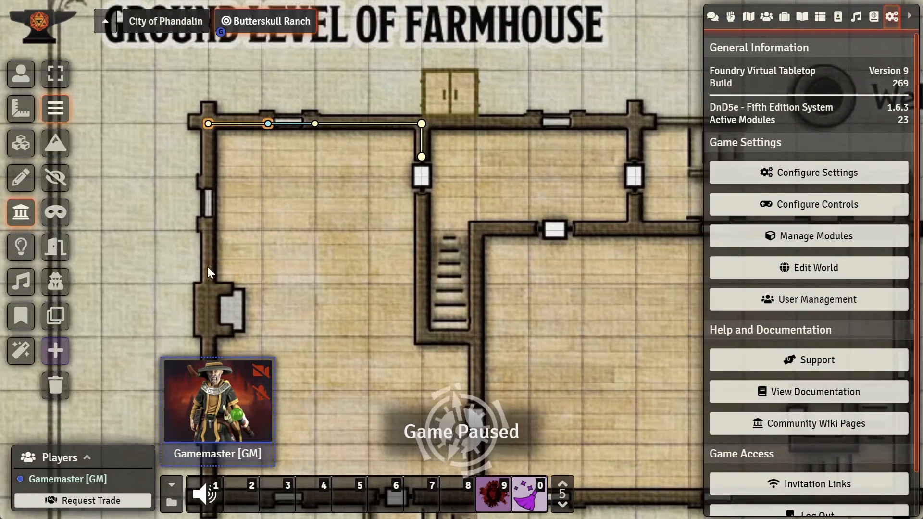
# Step: Place a door across the doorway in the interior wall below the north wall, extending its lower end to the wall
pyautogui.click(56, 248)
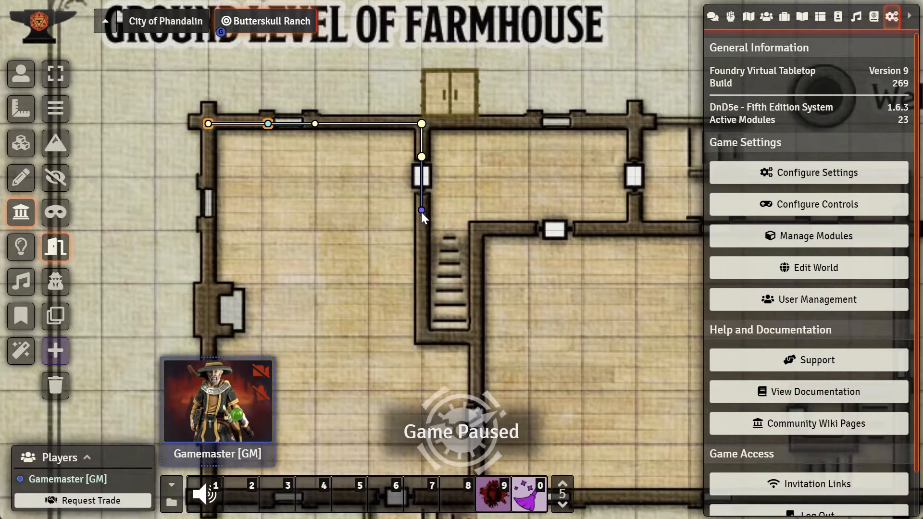
pyautogui.click(422, 211)
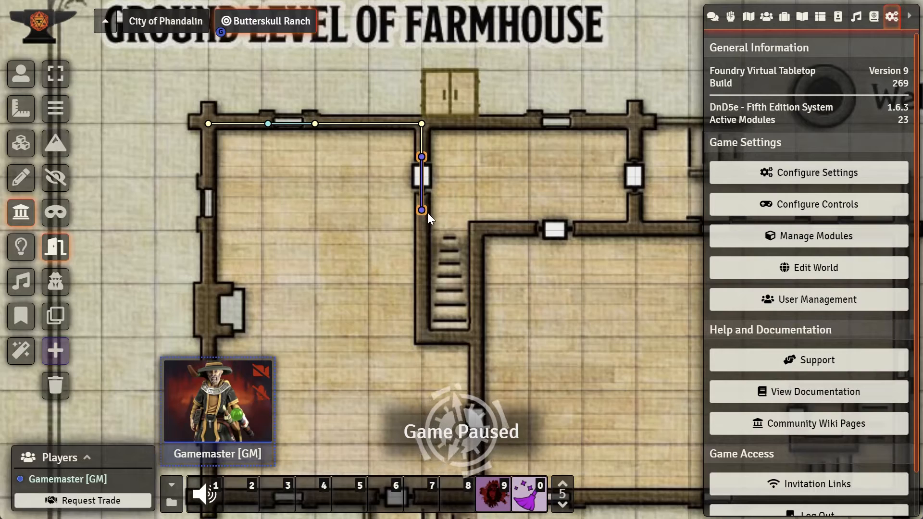
pyautogui.scroll(2, 448, 215)
pyautogui.scroll(8, 449, 214)
pyautogui.moveTo(440, 199); pyautogui.dragTo(448, 258)
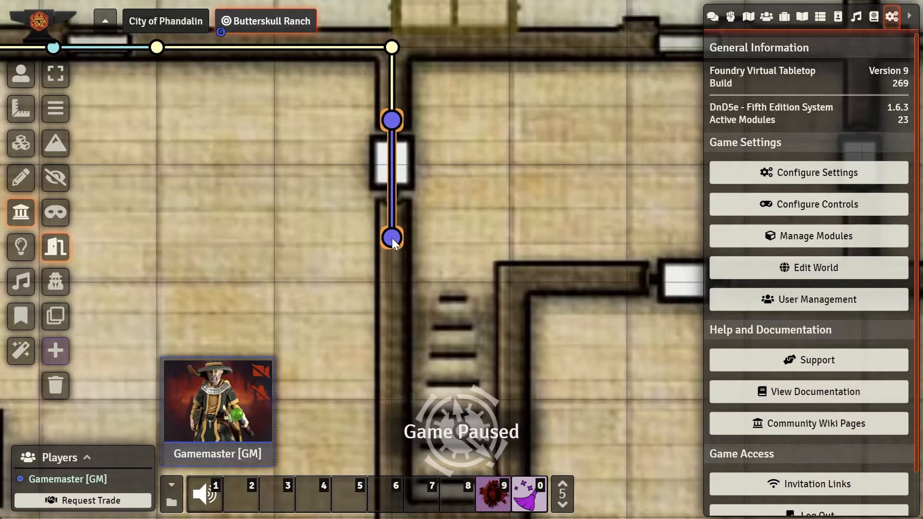
pyautogui.moveTo(391, 240); pyautogui.dragTo(391, 284)
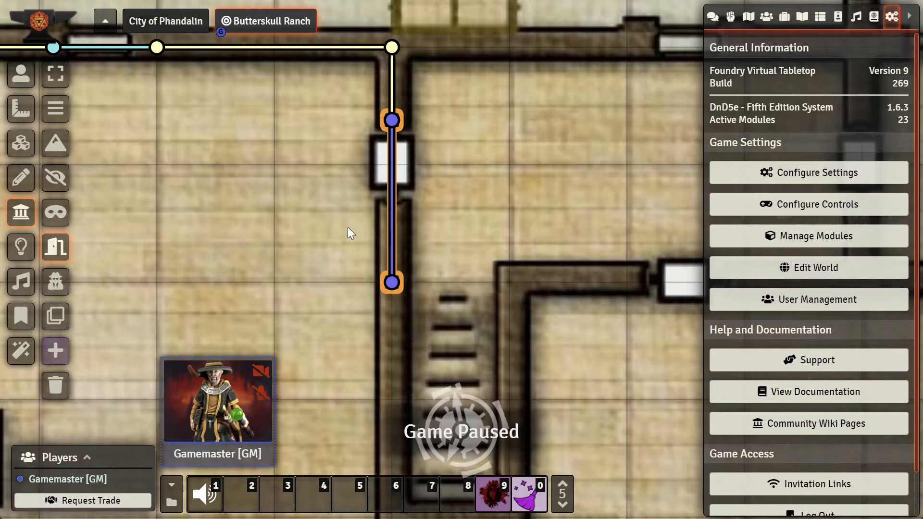
pyautogui.scroll(-5, 385, 274)
pyautogui.scroll(-2, 385, 284)
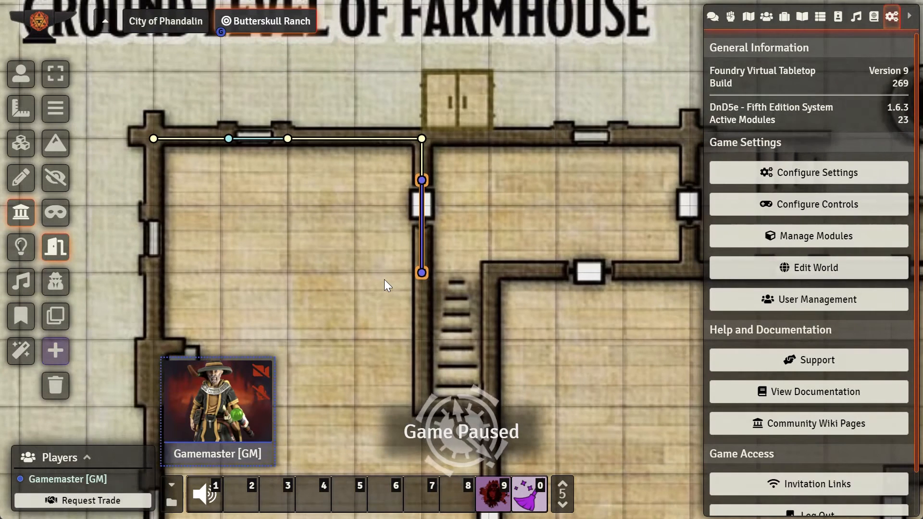
# Step: Draw a wall from the door down the interior wall beside the stairs to its southern end
pyautogui.click(51, 112)
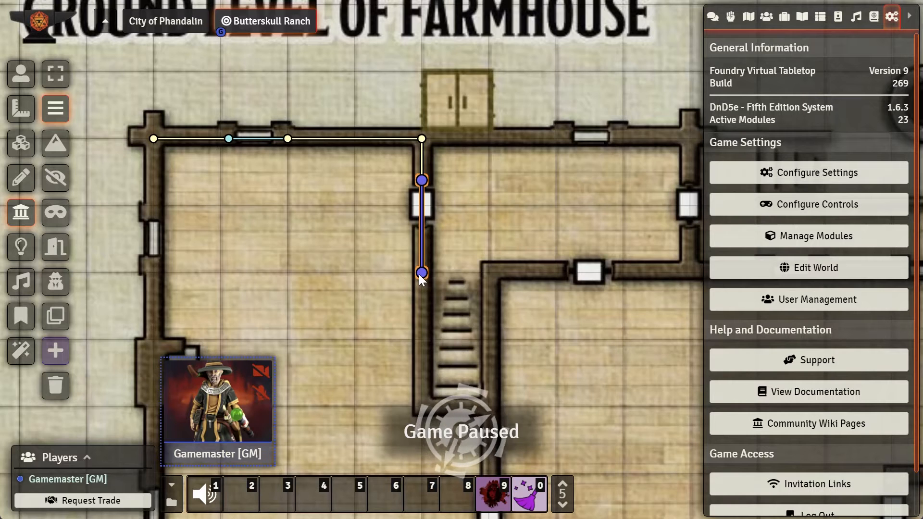
pyautogui.scroll(-2, 441, 294)
pyautogui.moveTo(429, 270); pyautogui.dragTo(429, 380)
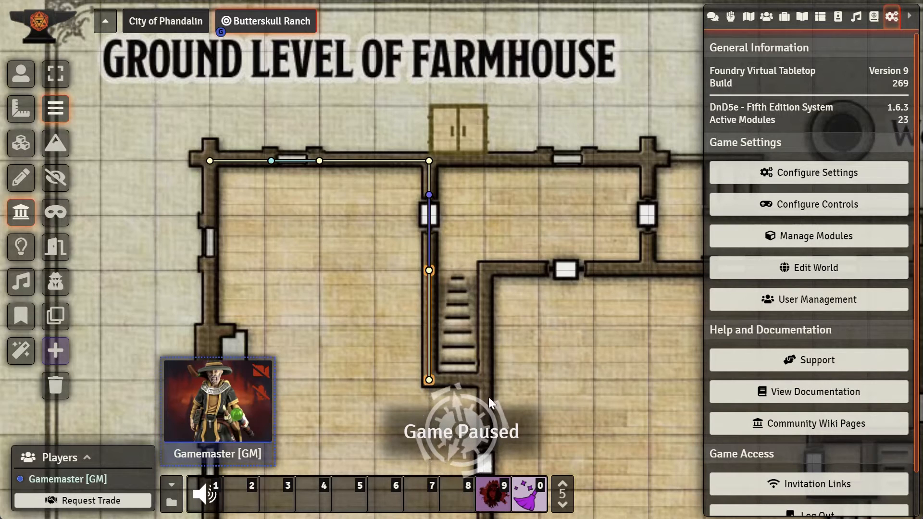
# Step: Survey the rest of the farmhouse's ground level and upper level maps
pyautogui.scroll(1, 544, 393)
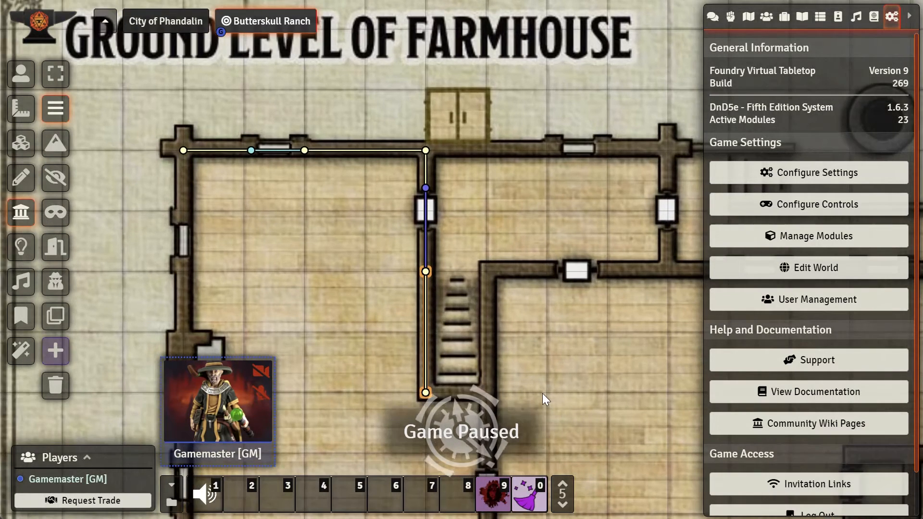
pyautogui.moveTo(543, 394); pyautogui.dragTo(466, 327)
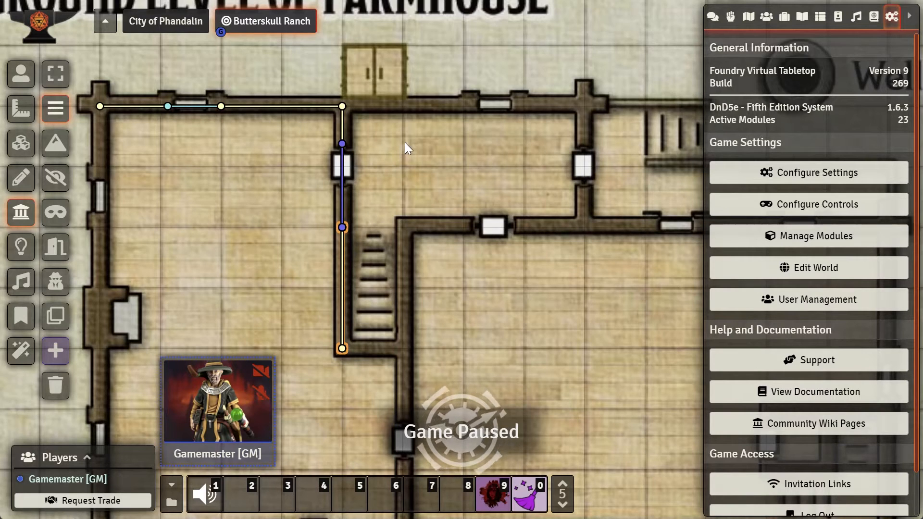
pyautogui.scroll(3, 405, 143)
pyautogui.moveTo(405, 143); pyautogui.dragTo(411, 221)
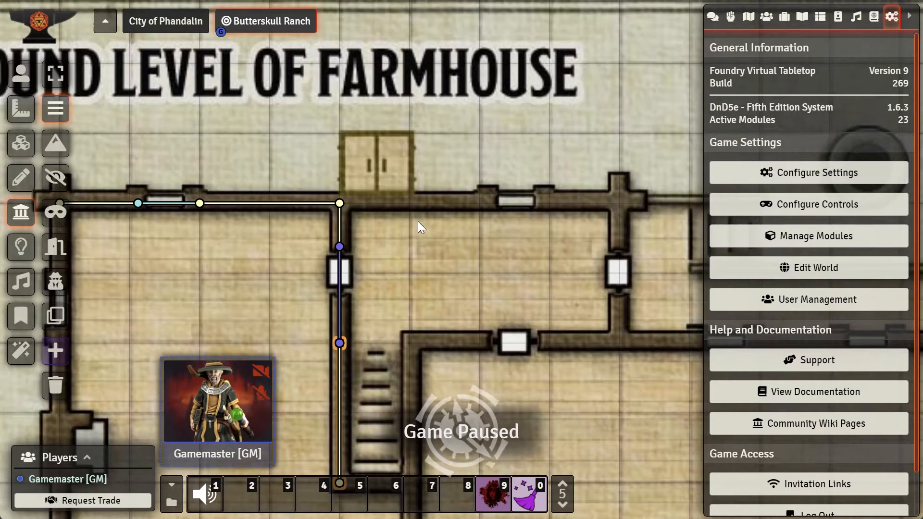
pyautogui.scroll(-5, 418, 227)
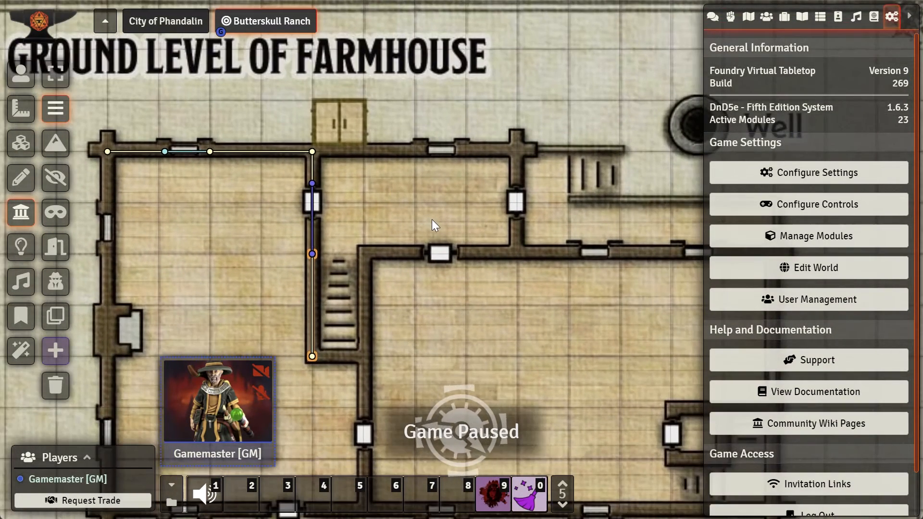
pyautogui.moveTo(432, 220); pyautogui.dragTo(414, 141)
pyautogui.moveTo(435, 192); pyautogui.dragTo(399, 174)
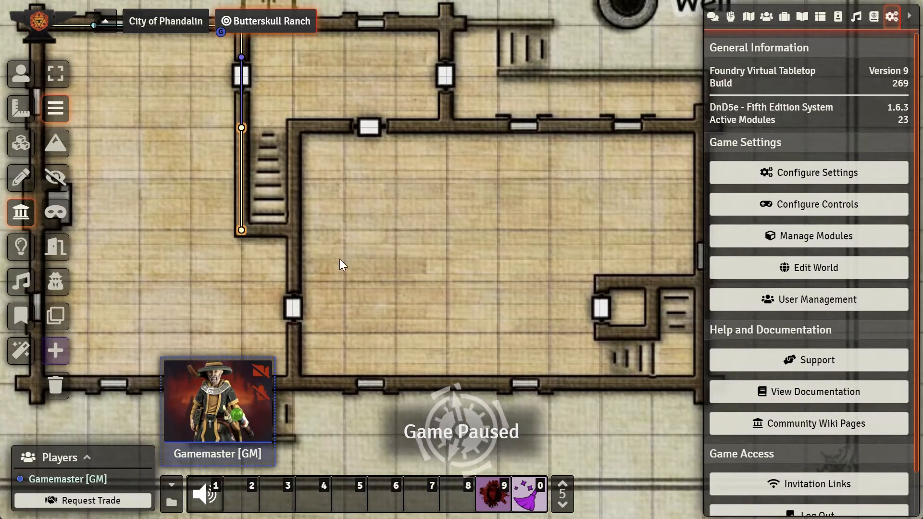
pyautogui.moveTo(432, 293); pyautogui.dragTo(391, 148)
pyautogui.moveTo(408, 246); pyautogui.dragTo(420, 172)
pyautogui.moveTo(429, 231); pyautogui.dragTo(463, 142)
pyautogui.moveTo(459, 202); pyautogui.dragTo(482, 108)
pyautogui.moveTo(439, 20); pyautogui.dragTo(495, 250)
pyautogui.scroll(-5, 494, 250)
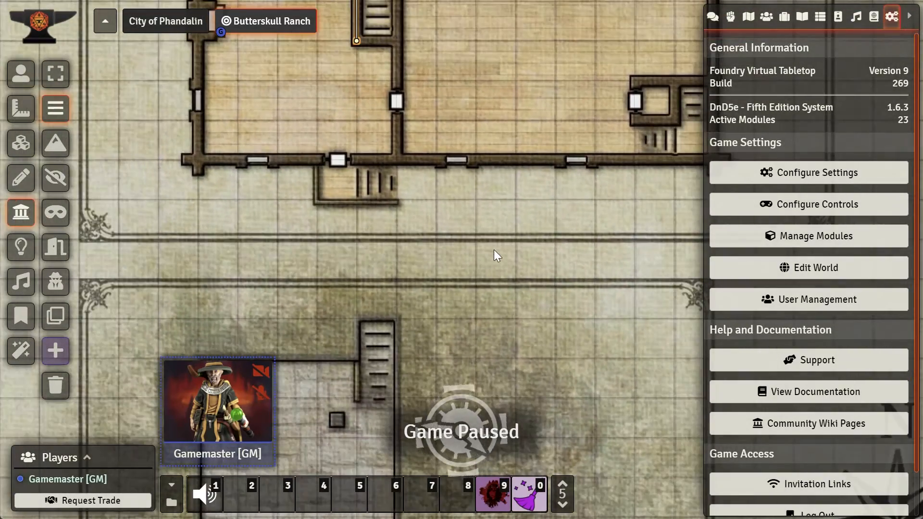
pyautogui.scroll(-3, 472, 227)
pyautogui.moveTo(550, 238); pyautogui.dragTo(490, 224)
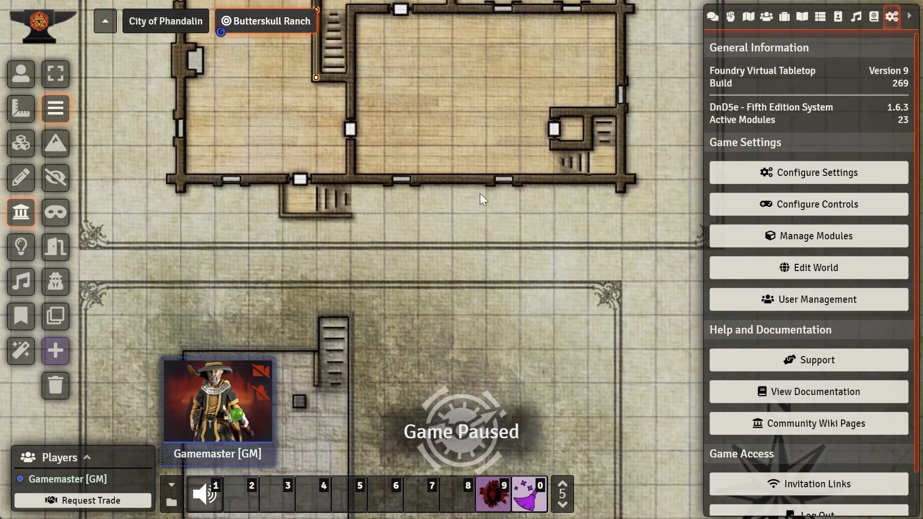
pyautogui.scroll(-2, 516, 269)
pyautogui.moveTo(516, 269); pyautogui.dragTo(536, 198)
pyautogui.moveTo(492, 232); pyautogui.dragTo(526, 217)
pyautogui.scroll(-5, 526, 218)
pyautogui.scroll(5, 527, 209)
pyautogui.moveTo(544, 44); pyautogui.dragTo(512, 205)
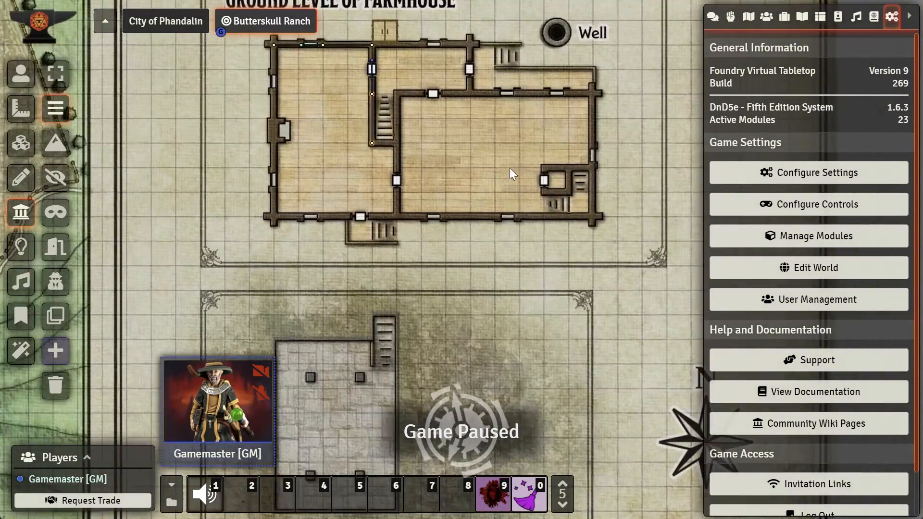
pyautogui.moveTo(506, 147); pyautogui.dragTo(550, 306)
pyautogui.moveTo(550, 242); pyautogui.dragTo(548, 393)
pyautogui.moveTo(512, 222); pyautogui.dragTo(551, 355)
pyautogui.moveTo(460, 253); pyautogui.dragTo(488, 298)
pyautogui.scroll(6, 484, 296)
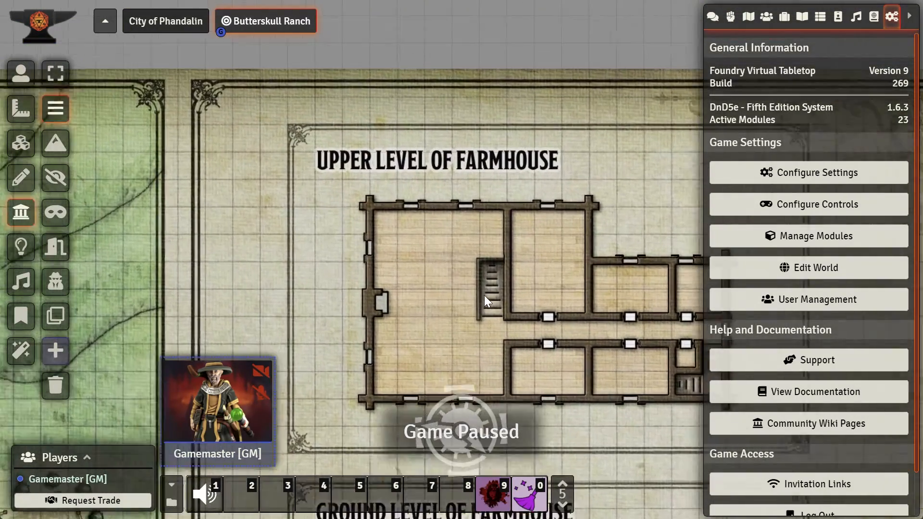
pyautogui.scroll(5, 483, 294)
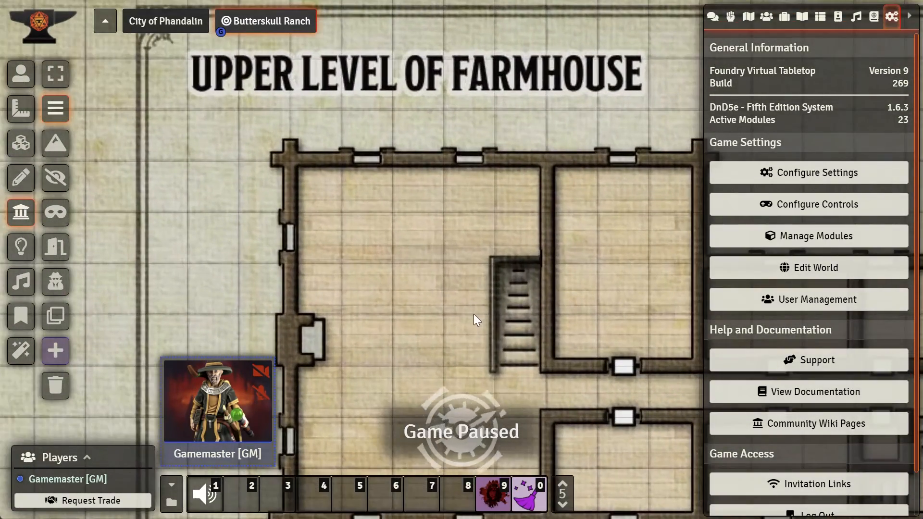
pyautogui.scroll(1, 473, 314)
pyautogui.moveTo(472, 311); pyautogui.dragTo(426, 255)
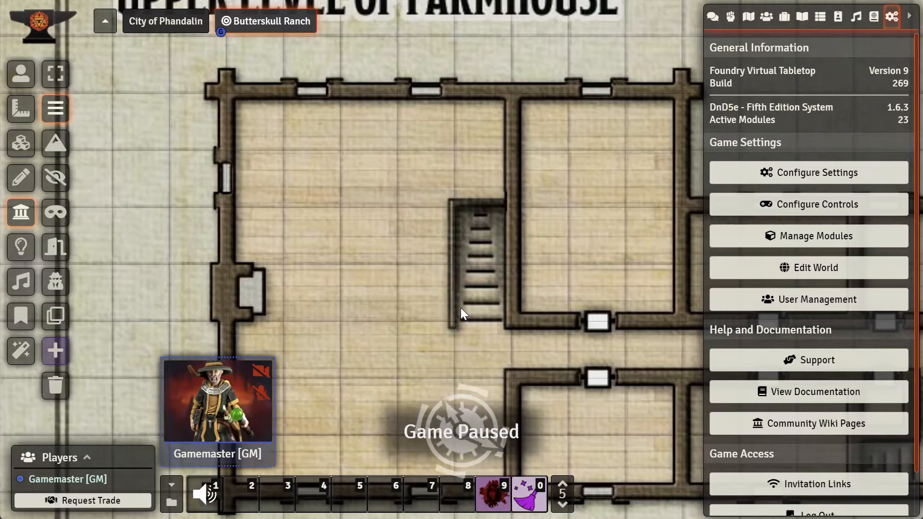
pyautogui.scroll(-3, 515, 317)
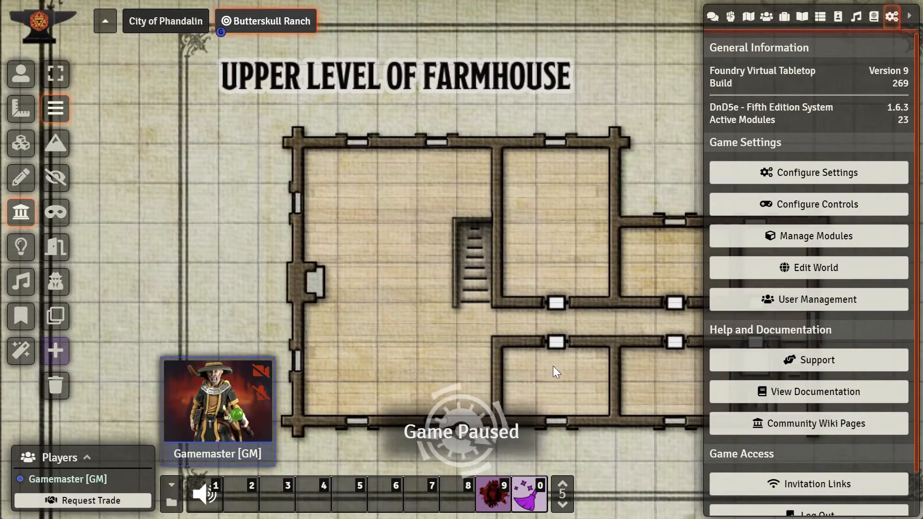
pyautogui.moveTo(544, 365); pyautogui.dragTo(474, 251)
pyautogui.moveTo(500, 308); pyautogui.dragTo(521, 203)
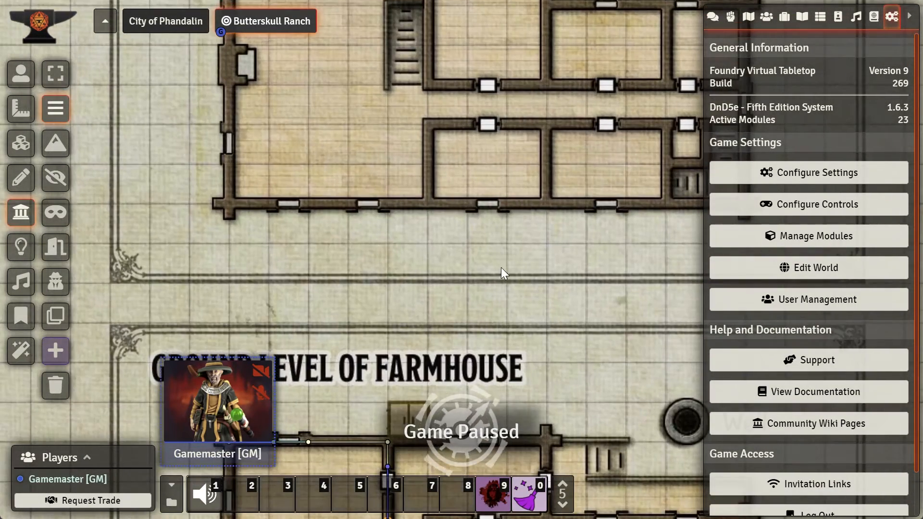
# Step: Pan down past the farmhouse to examine the cellar map and its walls
pyautogui.moveTo(490, 320); pyautogui.dragTo(516, 236)
pyautogui.moveTo(502, 344); pyautogui.dragTo(514, 236)
pyautogui.moveTo(511, 316); pyautogui.dragTo(522, 205)
pyautogui.moveTo(534, 362); pyautogui.dragTo(531, 250)
pyautogui.scroll(-8, 531, 251)
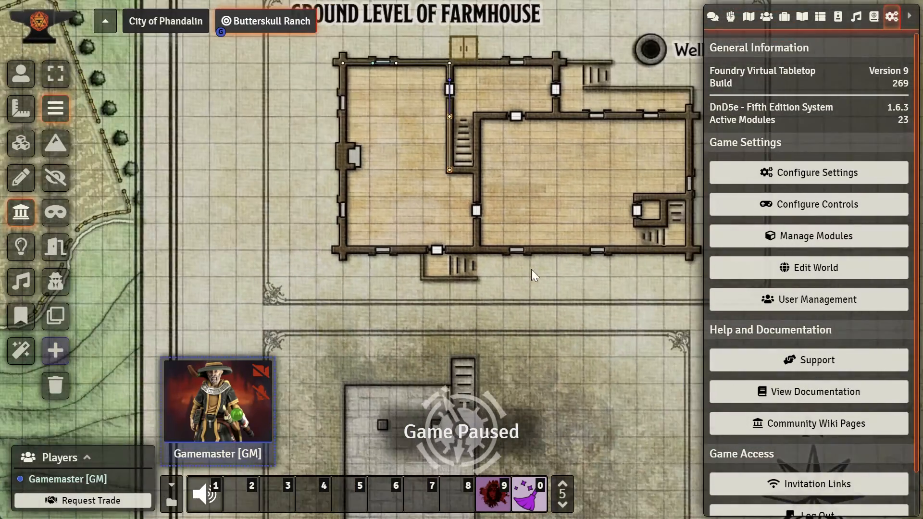
pyautogui.moveTo(533, 329); pyautogui.dragTo(574, 206)
pyautogui.moveTo(567, 309); pyautogui.dragTo(577, 210)
pyautogui.moveTo(579, 261); pyautogui.dragTo(578, 264)
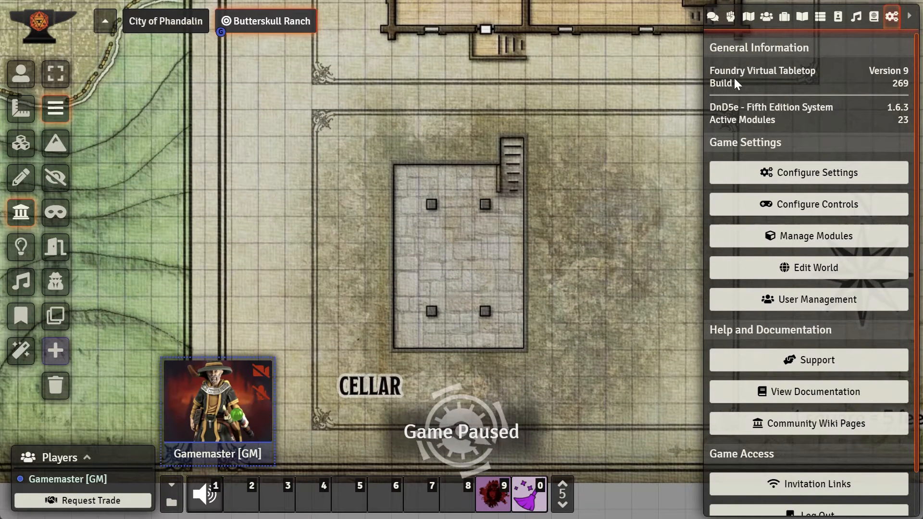
pyautogui.click(767, 17)
pyautogui.moveTo(721, 257); pyautogui.dragTo(524, 102)
pyautogui.scroll(10, 549, 144)
pyautogui.moveTo(568, 126); pyautogui.dragTo(543, 290)
pyautogui.moveTo(552, 172); pyautogui.dragTo(547, 233)
pyautogui.scroll(2, 550, 238)
pyautogui.click(536, 175)
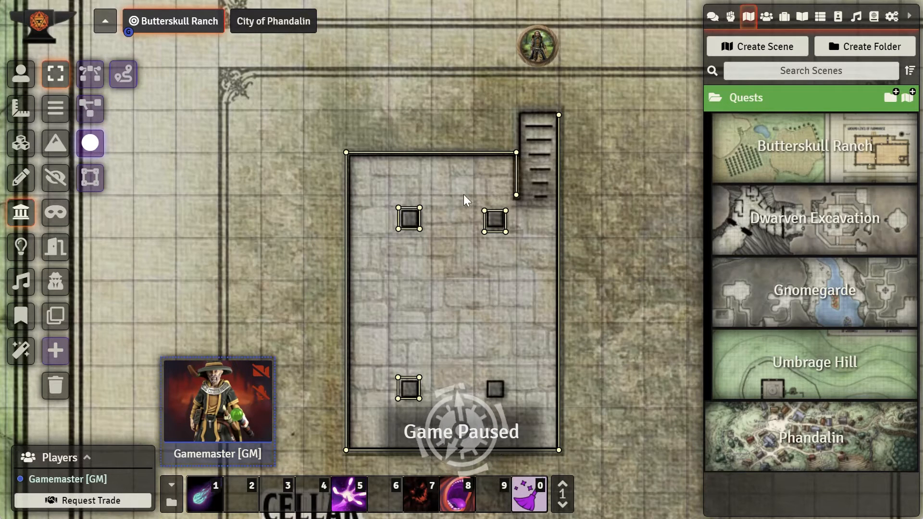
pyautogui.moveTo(483, 297); pyautogui.dragTo(484, 202)
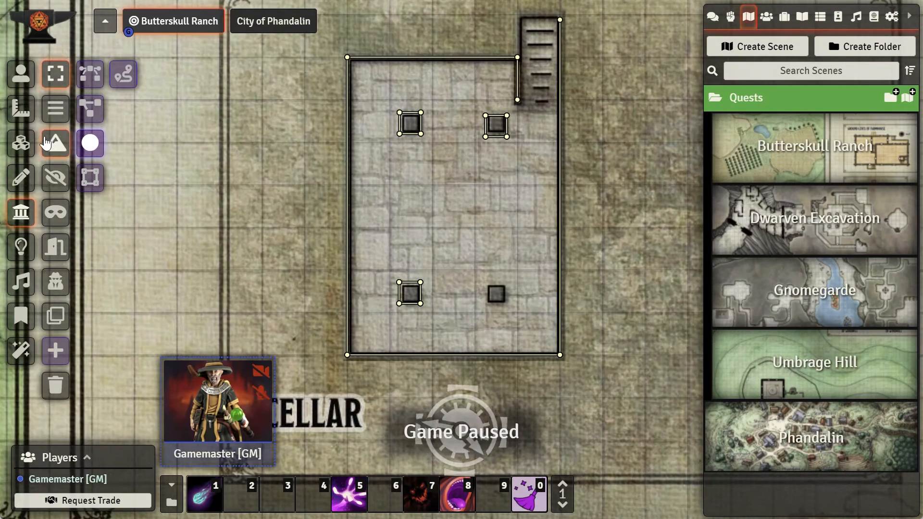
pyautogui.click(56, 105)
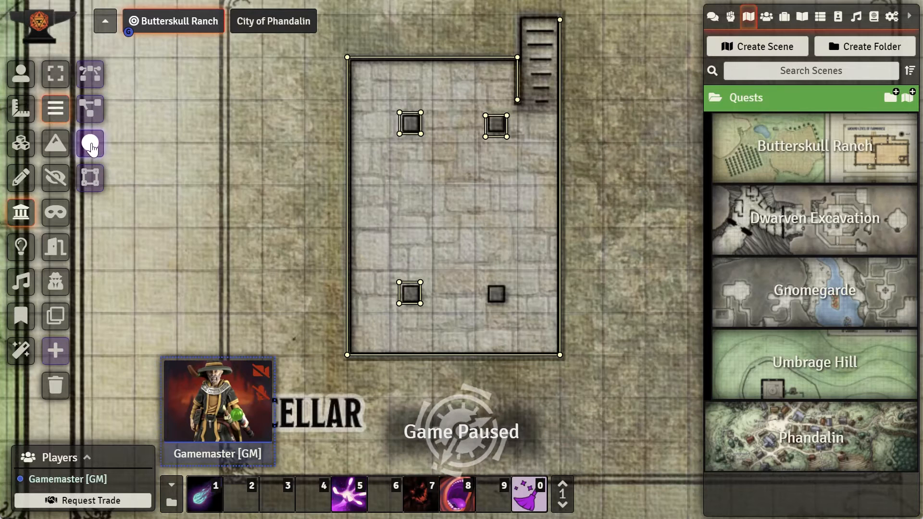
pyautogui.click(91, 142)
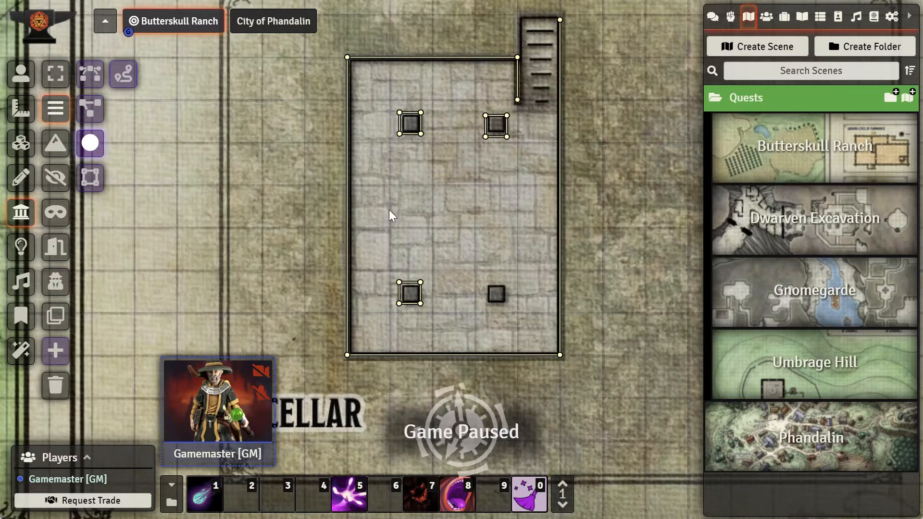
pyautogui.moveTo(422, 181)
pyautogui.mouseDown()
pyautogui.moveTo(503, 263)
pyautogui.moveTo(485, 266)
pyautogui.moveTo(492, 262)
pyautogui.moveTo(472, 241)
pyautogui.moveTo(500, 255)
pyautogui.moveTo(492, 240)
pyautogui.moveTo(494, 248)
pyautogui.mouseUp()
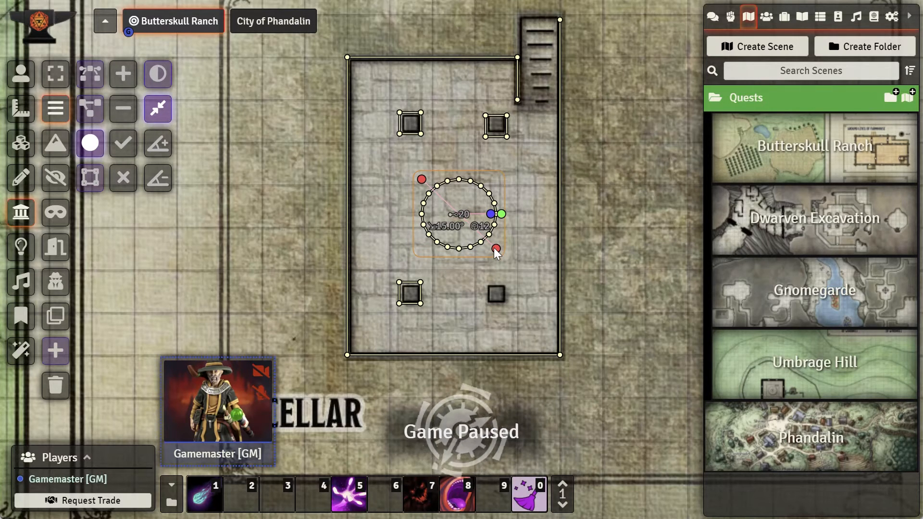
pyautogui.moveTo(496, 250); pyautogui.dragTo(497, 253)
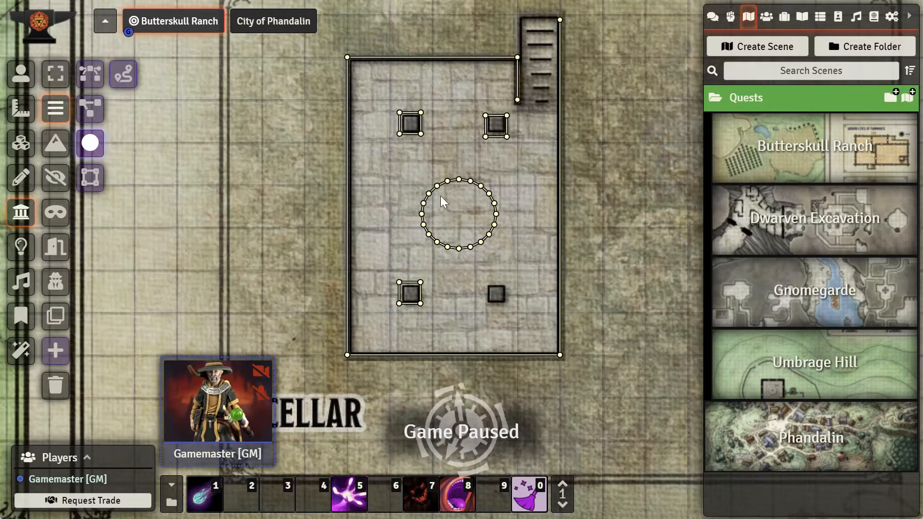
pyautogui.click(56, 74)
pyautogui.moveTo(406, 164); pyautogui.dragTo(509, 251)
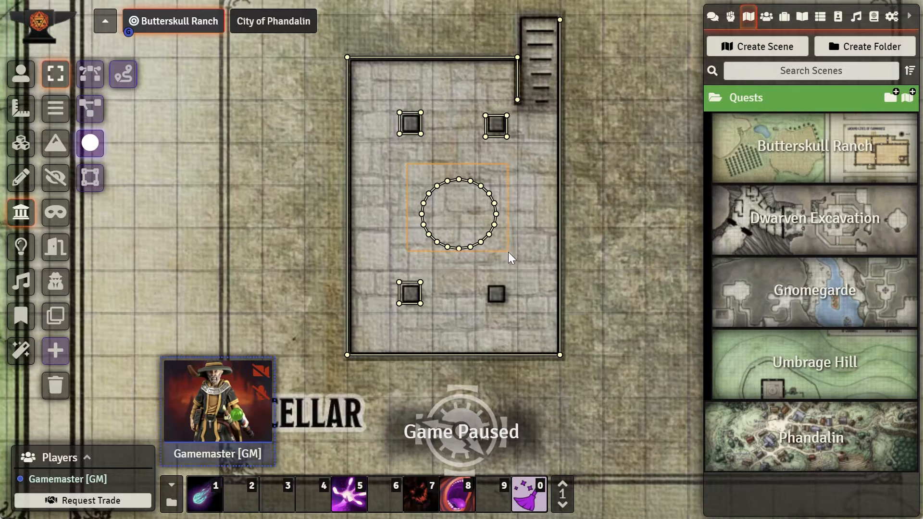
pyautogui.press('Delete')
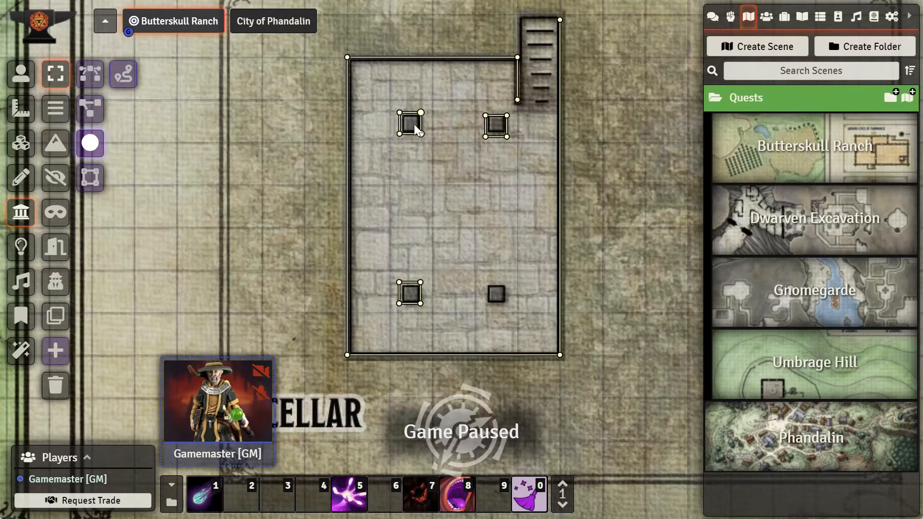
# Step: Copy an existing pillar's square wall and paste it onto the unwalled lower-right cellar pillar
pyautogui.click(90, 180)
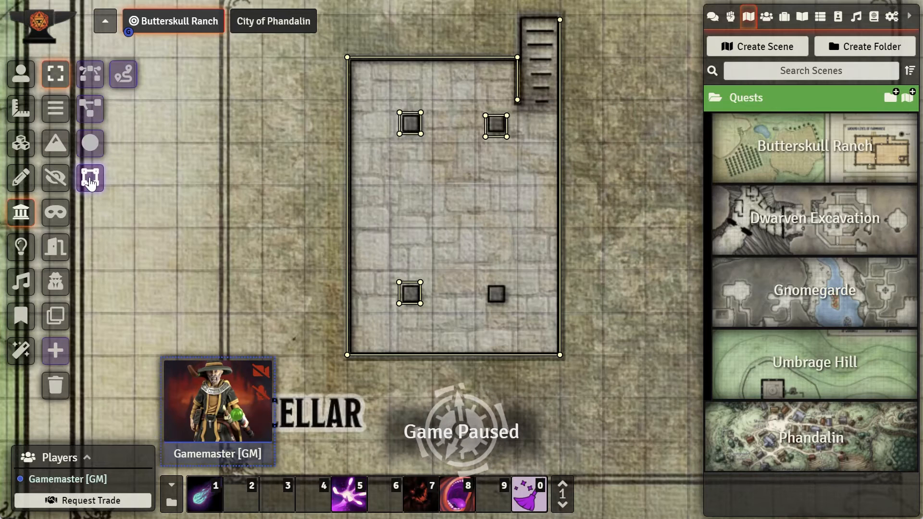
pyautogui.click(89, 180)
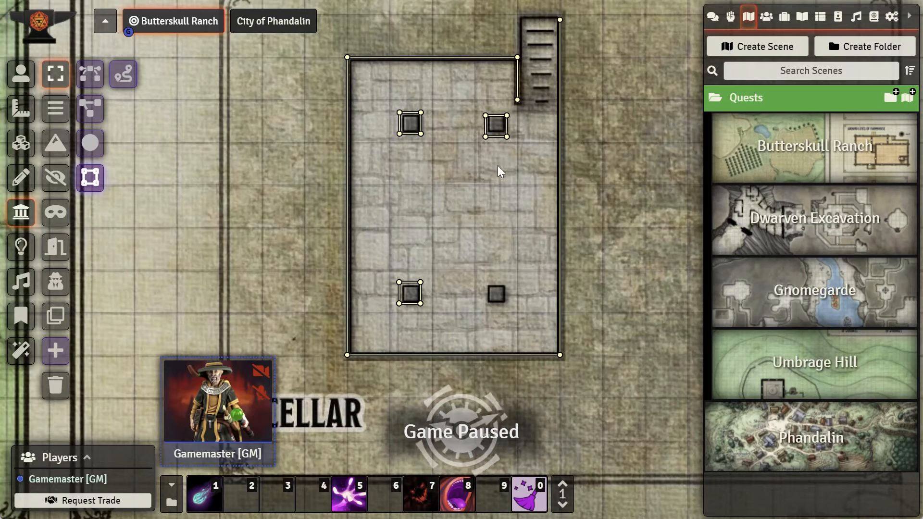
pyautogui.scroll(2, 504, 155)
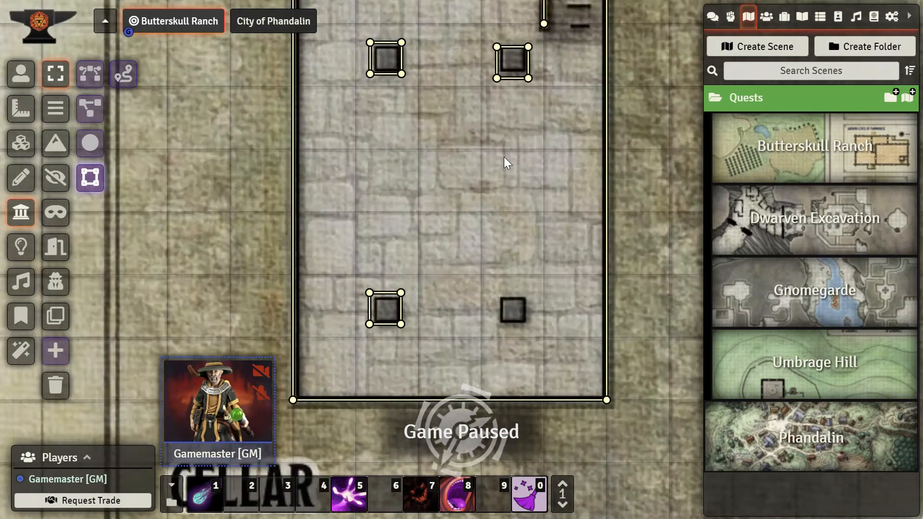
pyautogui.moveTo(522, 128); pyautogui.dragTo(504, 262)
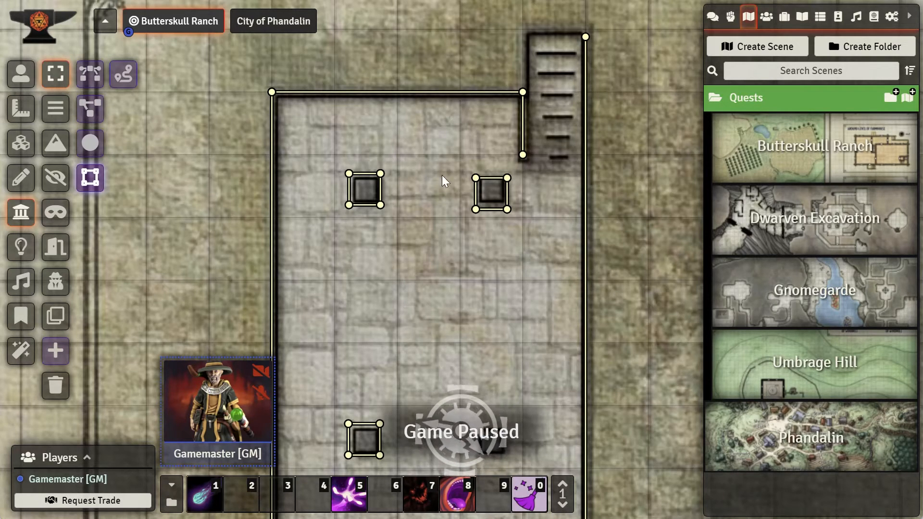
pyautogui.moveTo(462, 162); pyautogui.dragTo(477, 207)
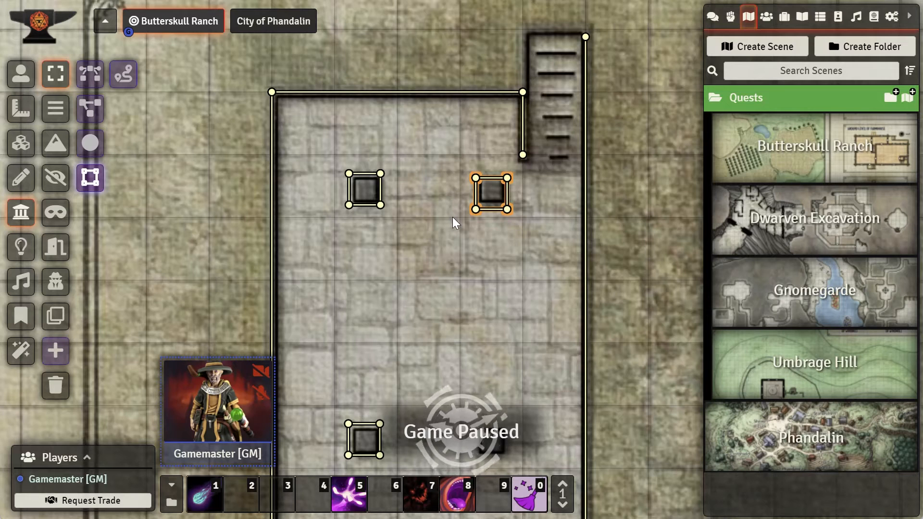
pyautogui.hotkey('ctrl', 'c')
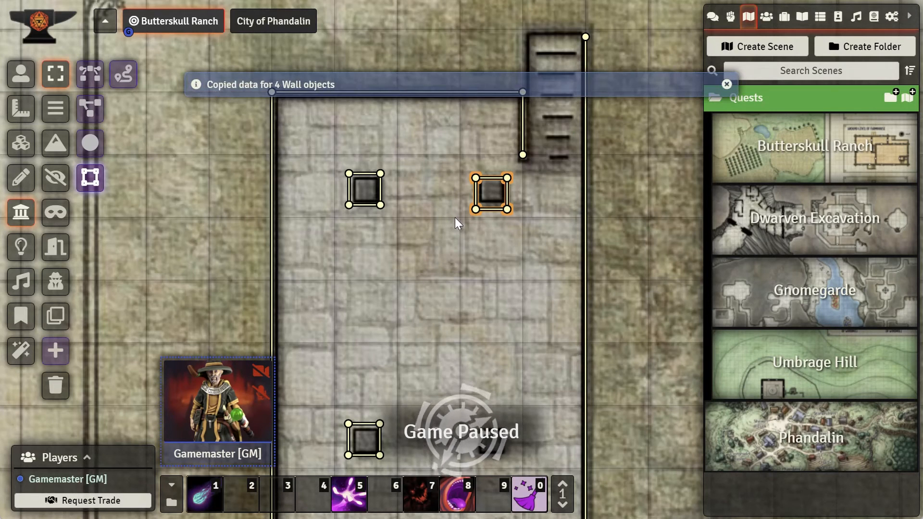
pyautogui.hotkey('ctrl', 'v')
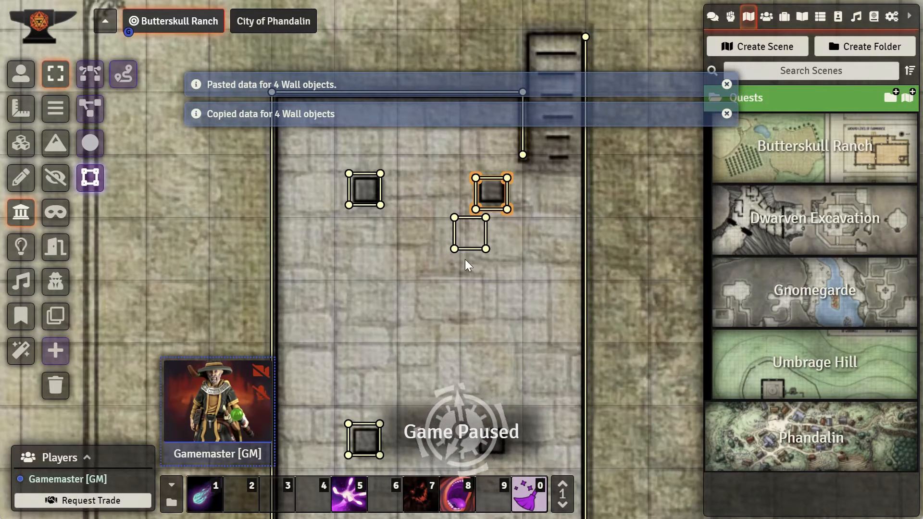
pyautogui.moveTo(500, 282); pyautogui.dragTo(445, 218)
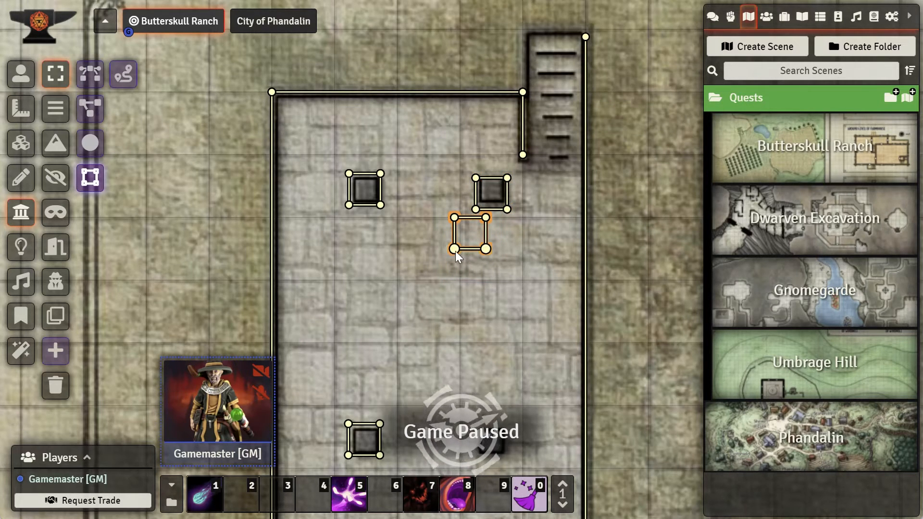
pyautogui.moveTo(457, 257); pyautogui.dragTo(478, 244)
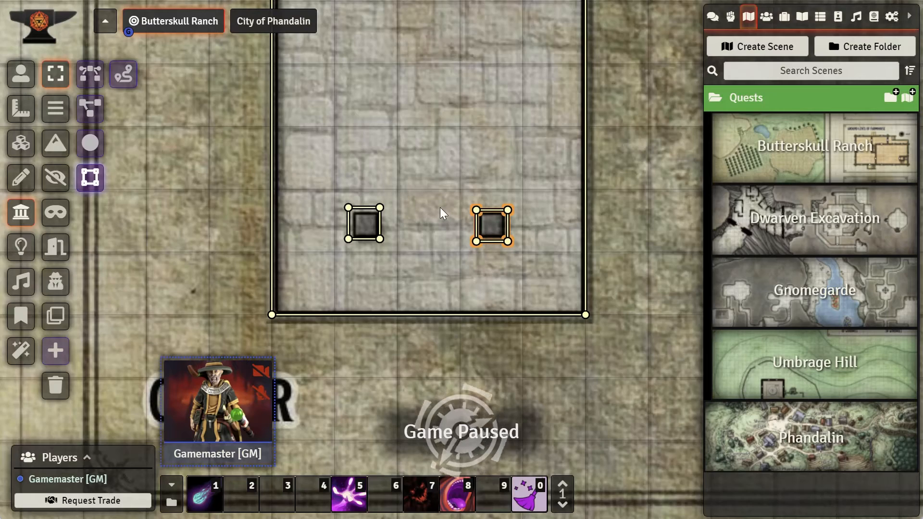
# Step: Nudge the upper-right pillar's square wall so it sits on the pillar
pyautogui.scroll(3, 440, 207)
pyautogui.scroll(-2, 458, 163)
pyautogui.moveTo(487, 200); pyautogui.dragTo(513, 319)
pyautogui.moveTo(535, 247); pyautogui.dragTo(531, 273)
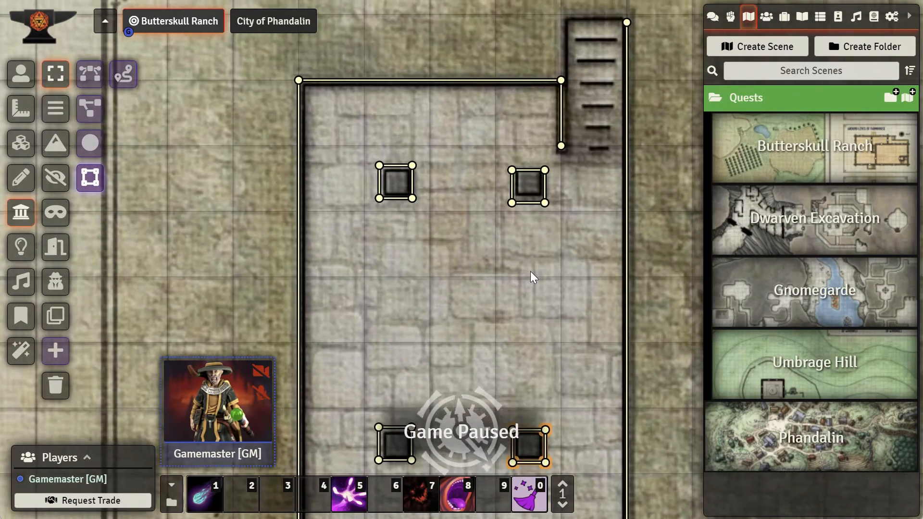
pyautogui.moveTo(498, 177); pyautogui.dragTo(494, 166)
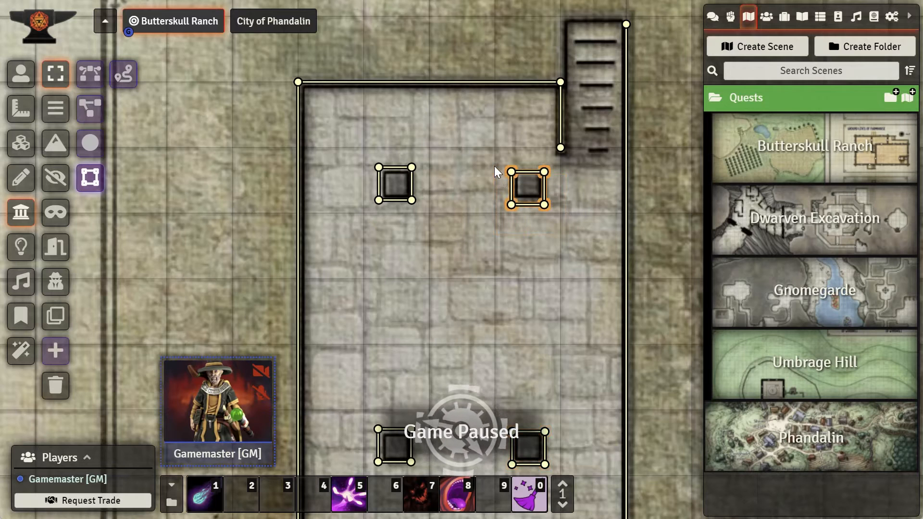
pyautogui.moveTo(510, 205)
pyautogui.mouseDown()
pyautogui.moveTo(513, 188)
pyautogui.moveTo(512, 201)
pyautogui.mouseUp()
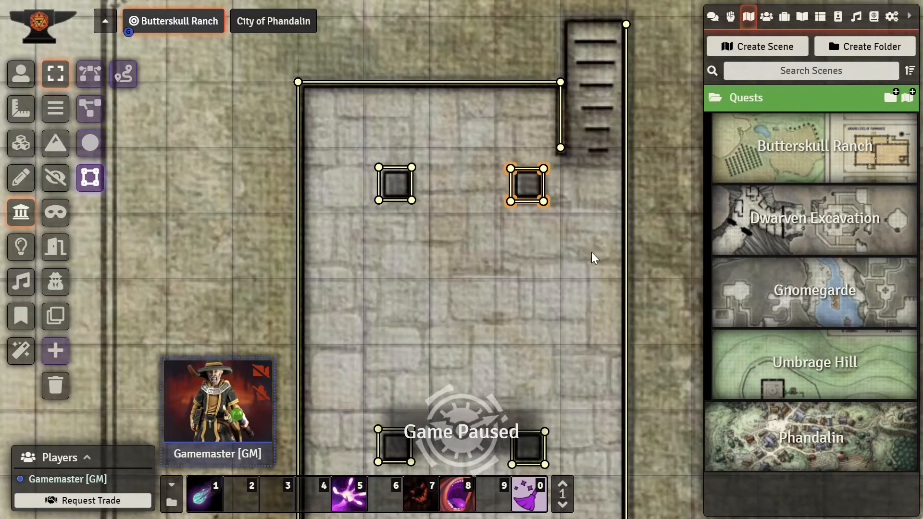
# Step: Move the character token around above the cellar to test how the walls block its vision
pyautogui.scroll(-7, 590, 246)
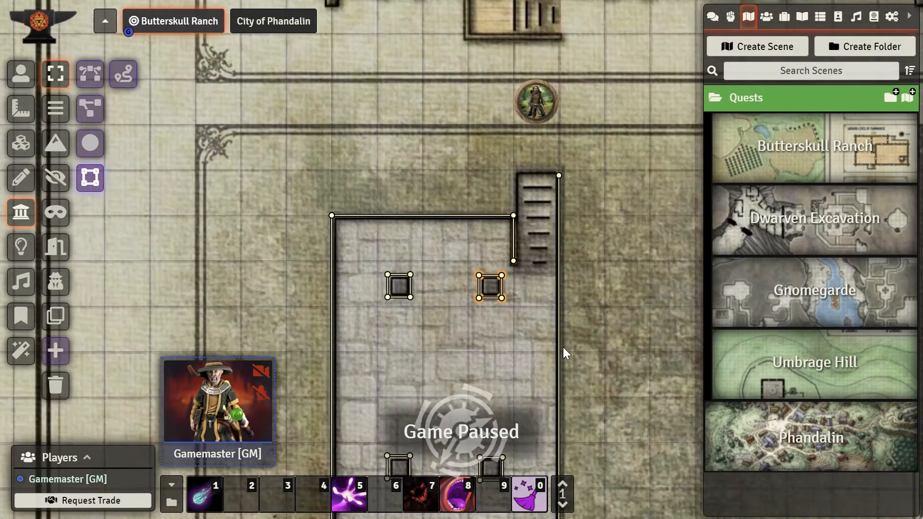
pyautogui.scroll(-2, 564, 350)
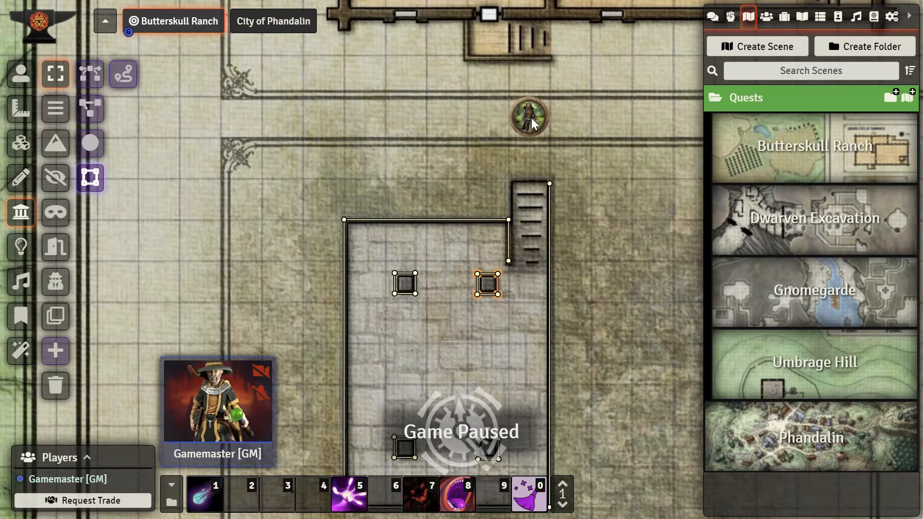
pyautogui.click(21, 73)
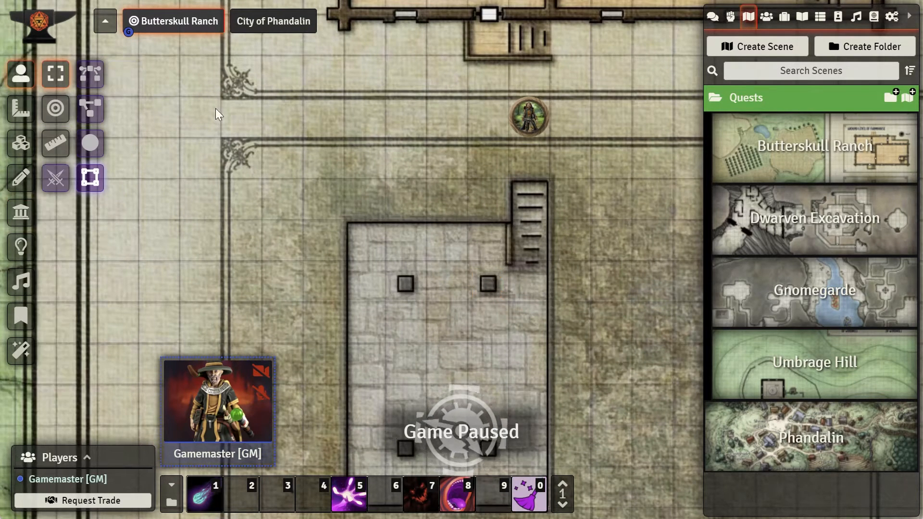
pyautogui.moveTo(526, 123); pyautogui.dragTo(366, 120)
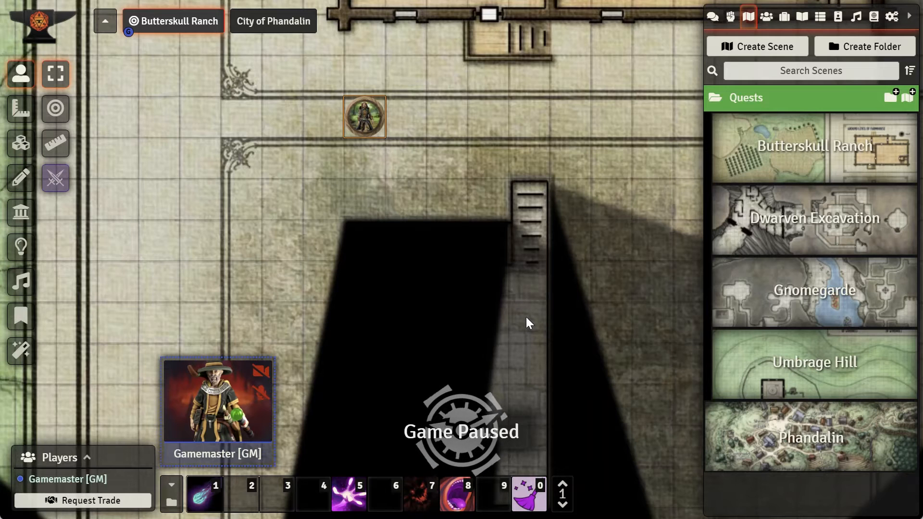
pyautogui.moveTo(361, 134); pyautogui.dragTo(593, 157)
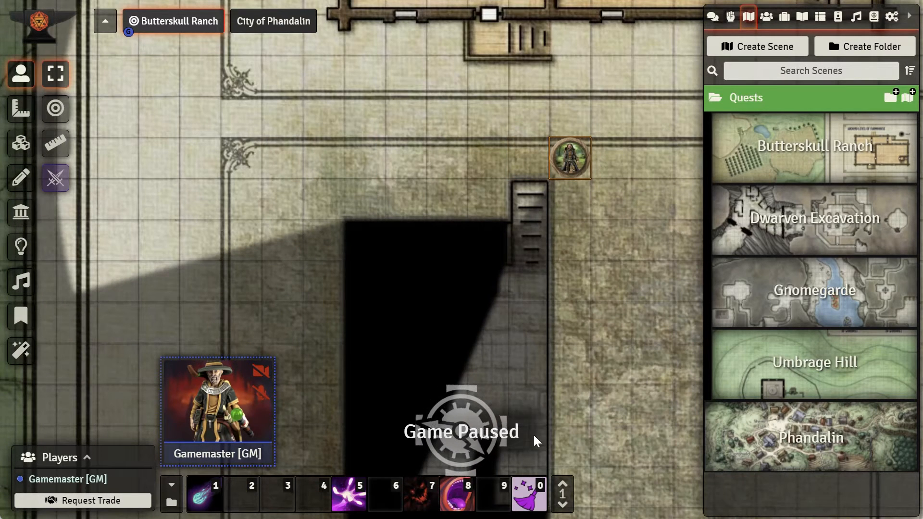
pyautogui.moveTo(570, 160); pyautogui.dragTo(405, 125)
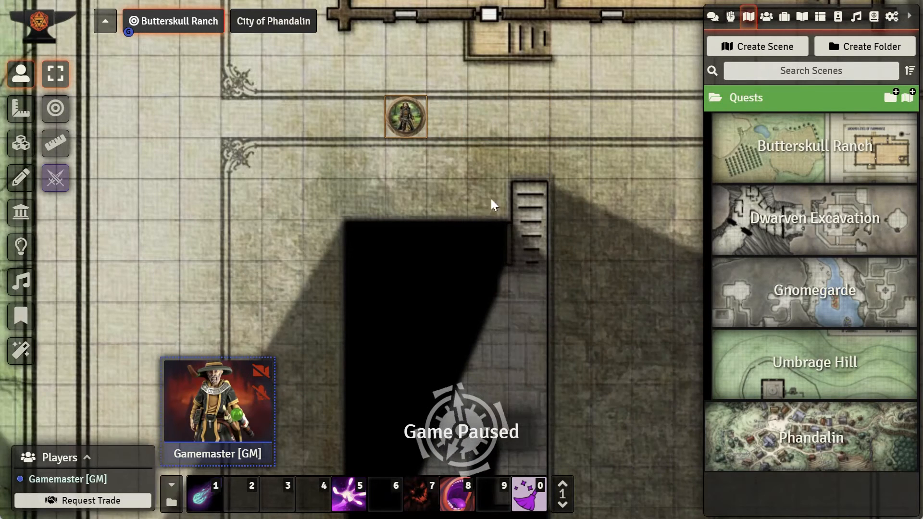
# Step: Reset the fog of war exploration for the scene
pyautogui.click(25, 258)
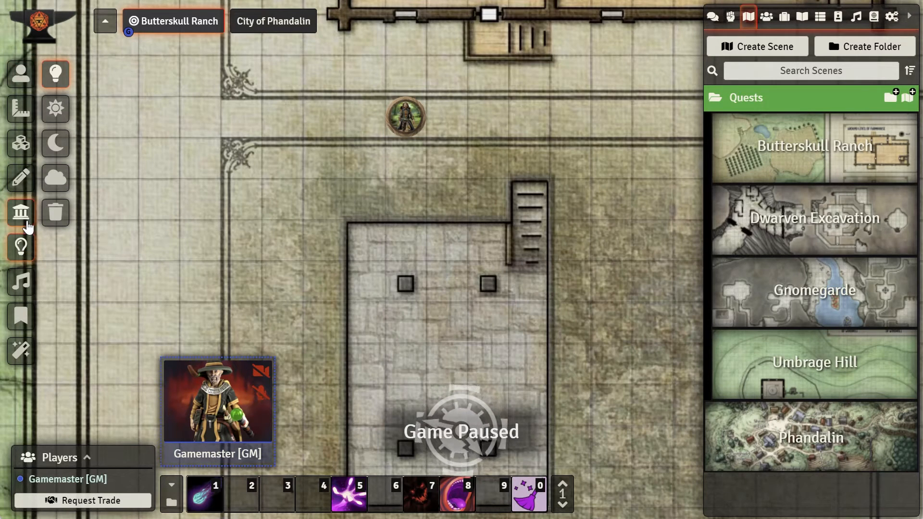
pyautogui.click(56, 179)
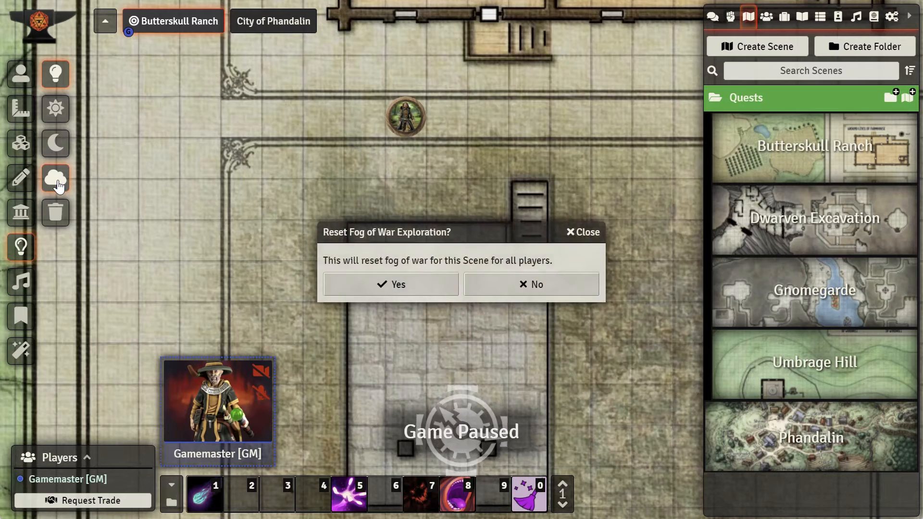
pyautogui.click(403, 286)
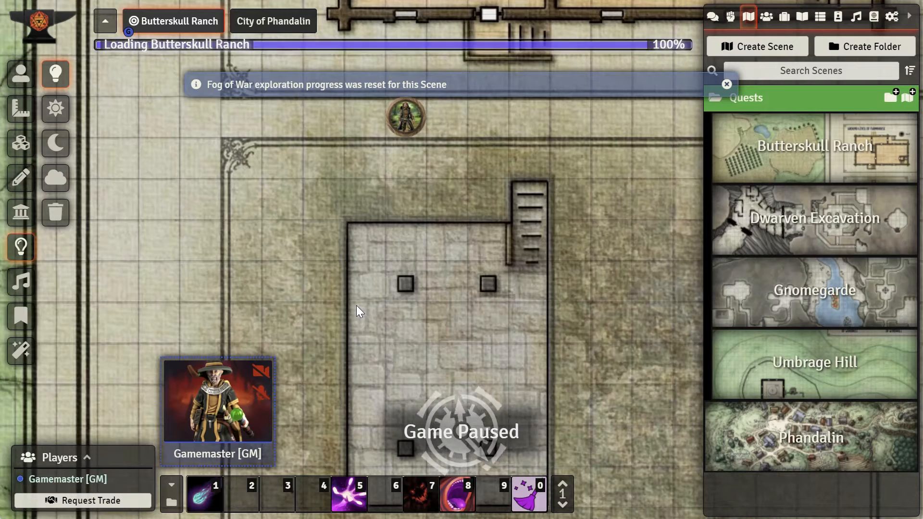
# Step: Select the token and view the cellar through its vision
pyautogui.click(20, 73)
pyautogui.click(403, 128)
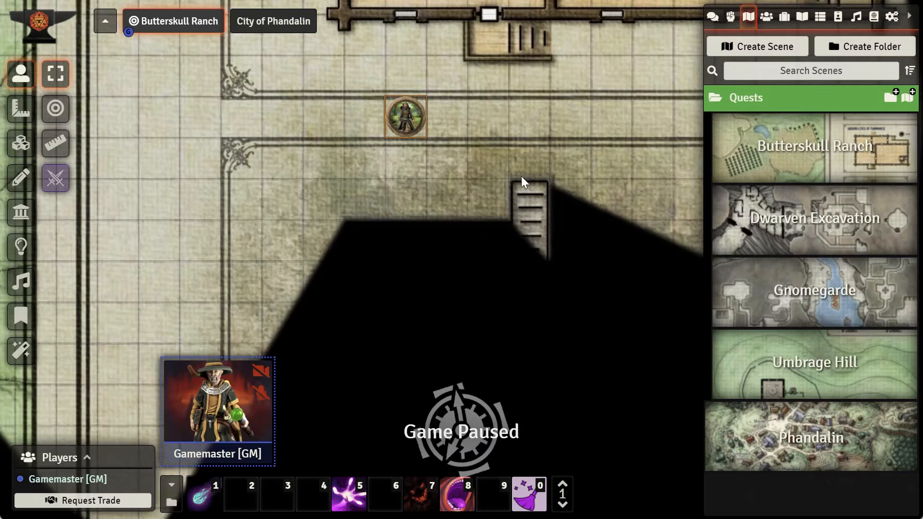
pyautogui.click(567, 185)
pyautogui.moveTo(579, 343); pyautogui.dragTo(605, 218)
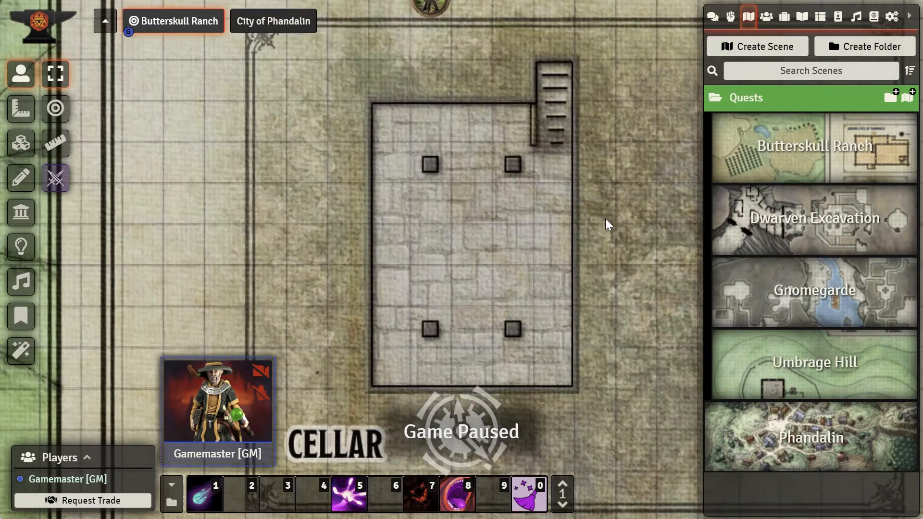
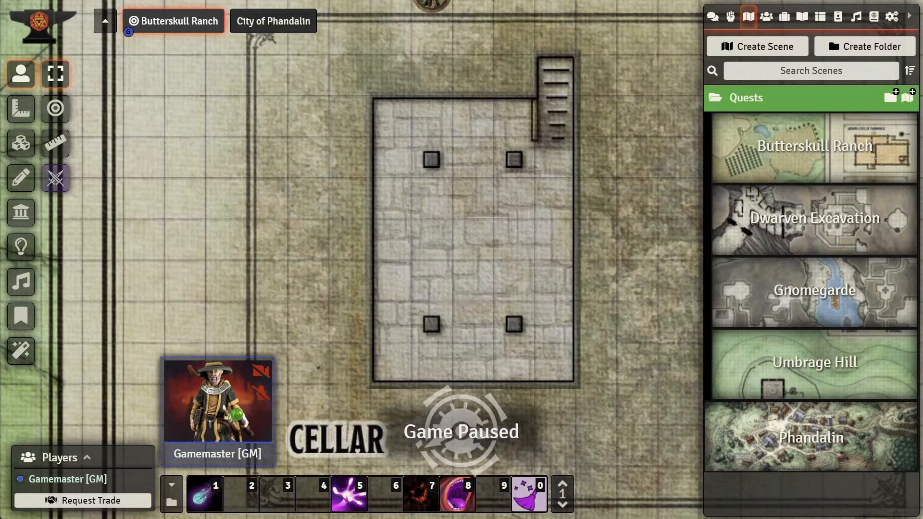
# Step: Review the cellar's walls and the token's vision once more
pyautogui.scroll(1, 460, 269)
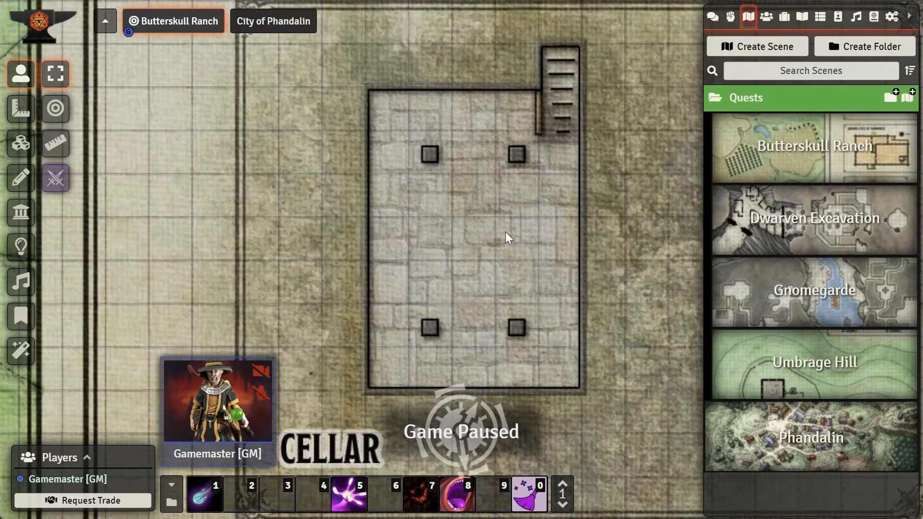
pyautogui.scroll(-1, 506, 232)
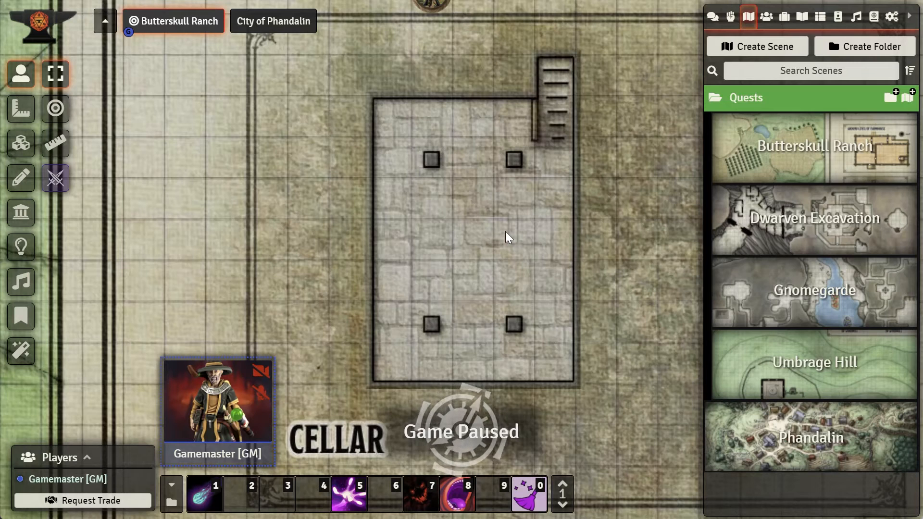
pyautogui.click(21, 212)
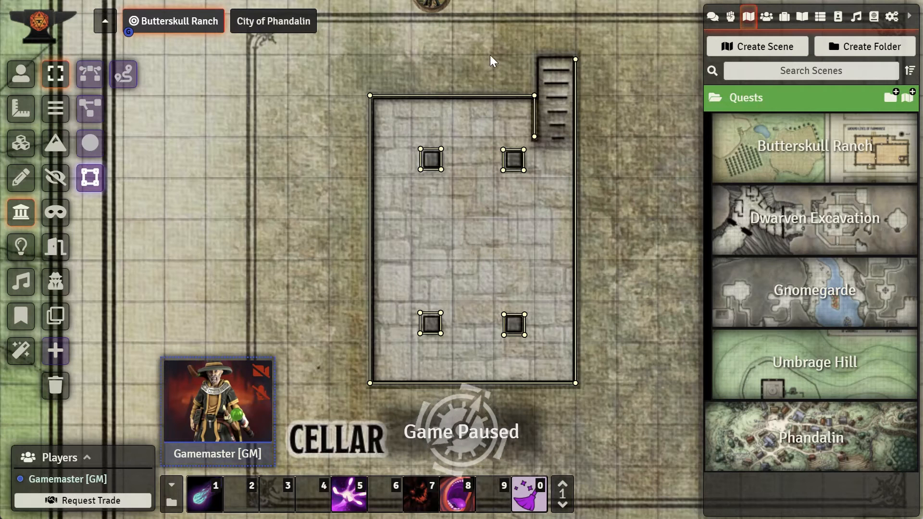
pyautogui.click(21, 74)
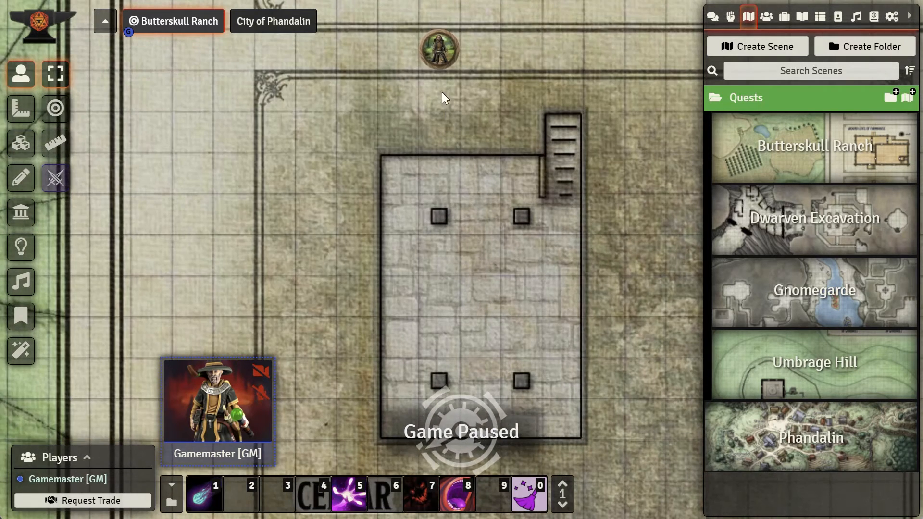
pyautogui.click(442, 61)
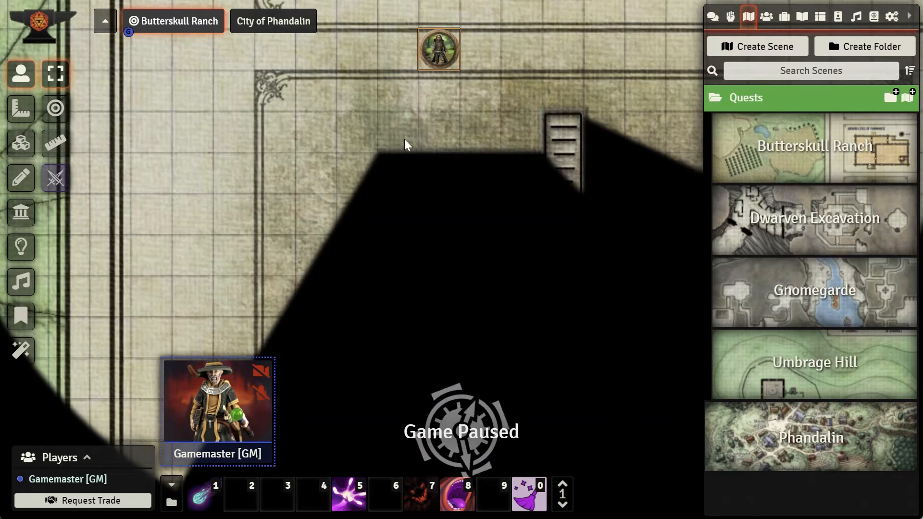
pyautogui.click(331, 163)
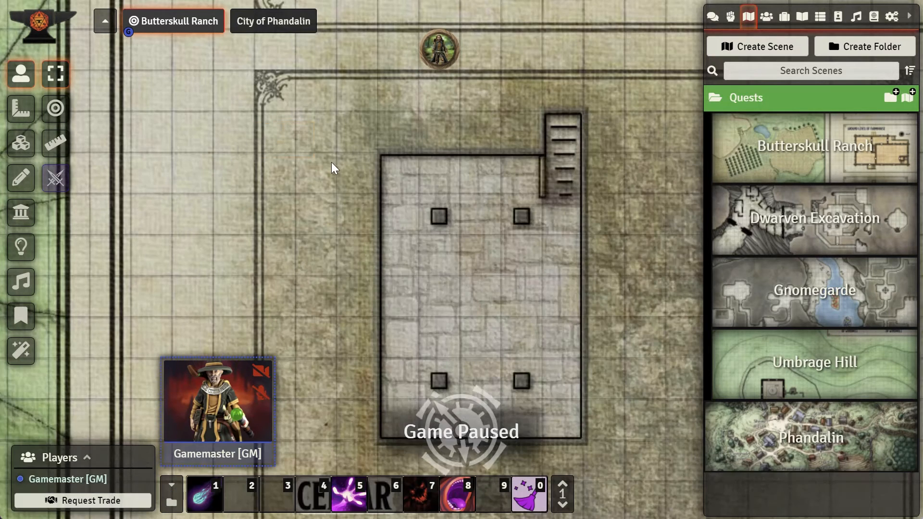
pyautogui.moveTo(304, 253); pyautogui.dragTo(286, 172)
# Step: Place a new 50 by 50 pixel tile on the cellar floor near the east wall and open its image browser in thumbnail view
pyautogui.click(21, 214)
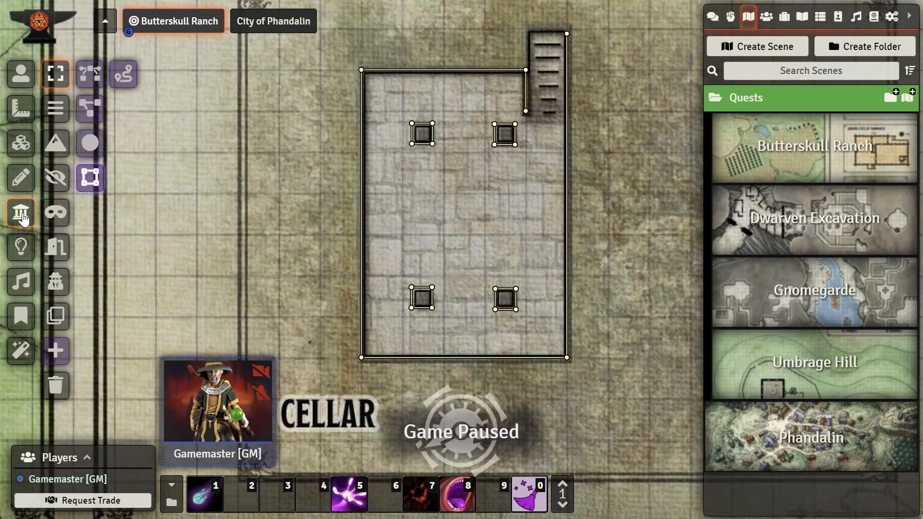
pyautogui.click(20, 144)
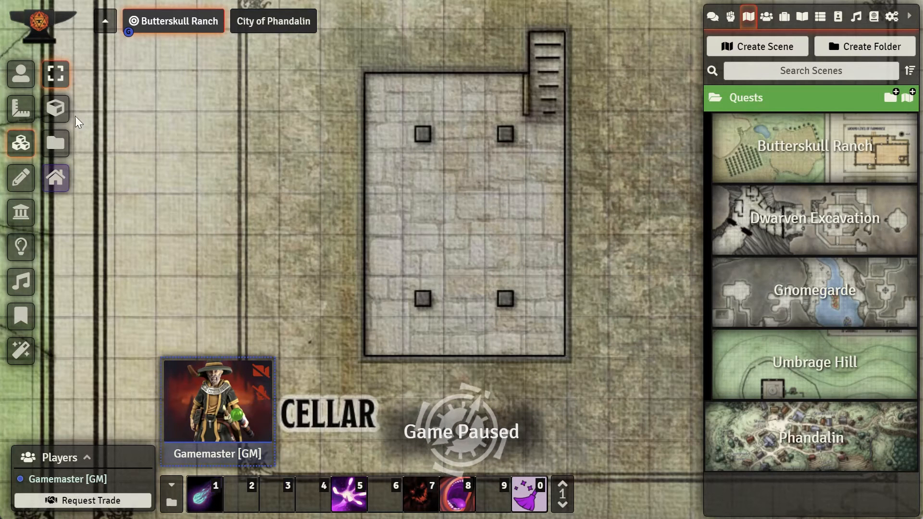
pyautogui.click(58, 111)
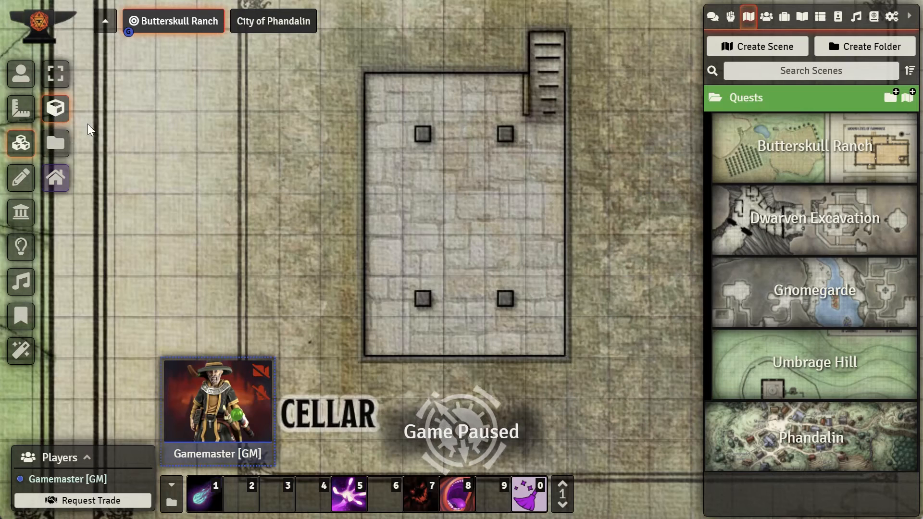
pyautogui.scroll(5, 498, 201)
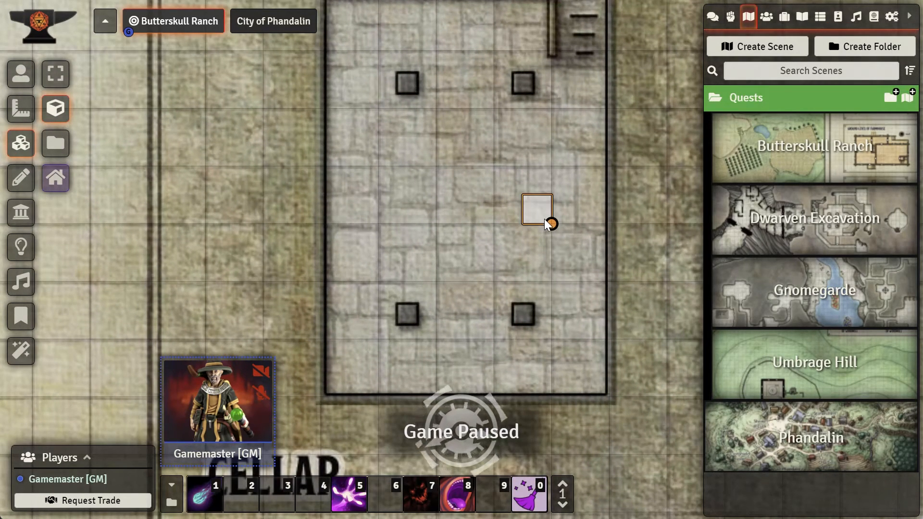
pyautogui.moveTo(544, 219); pyautogui.dragTo(544, 218)
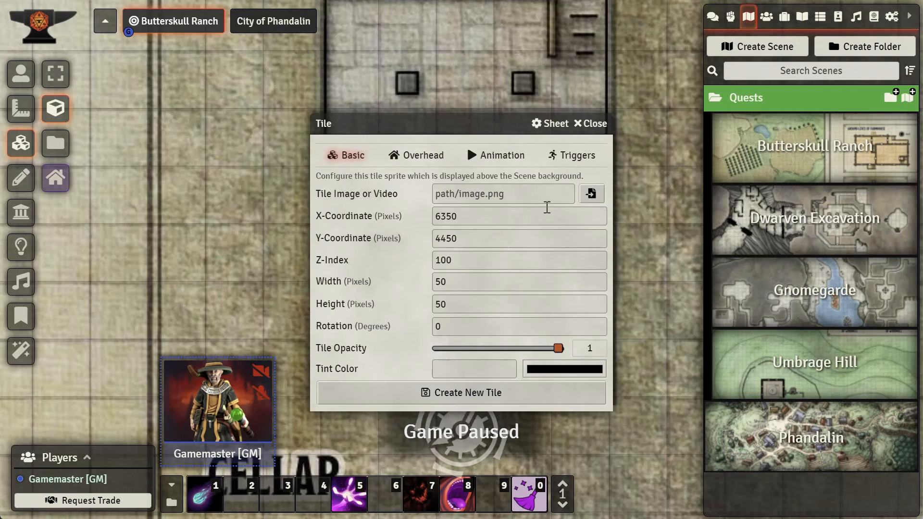
pyautogui.moveTo(497, 128); pyautogui.dragTo(288, 155)
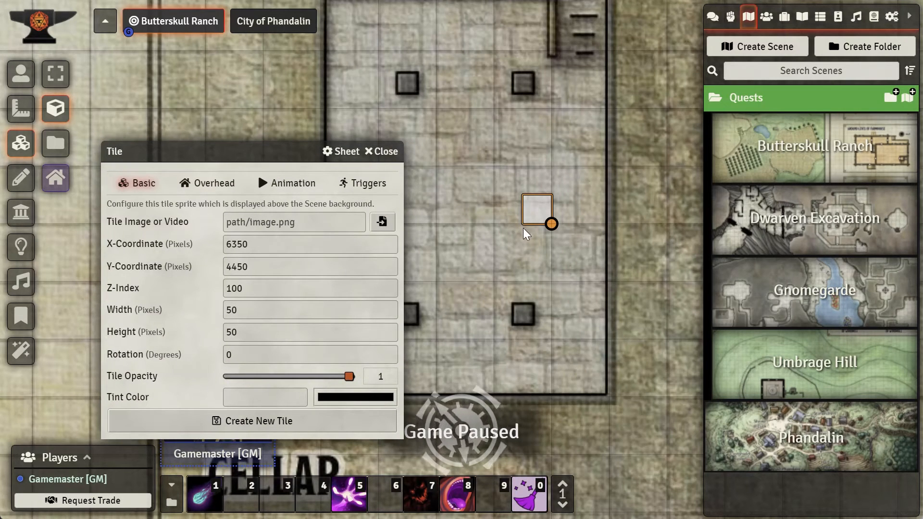
pyautogui.scroll(-1, 459, 262)
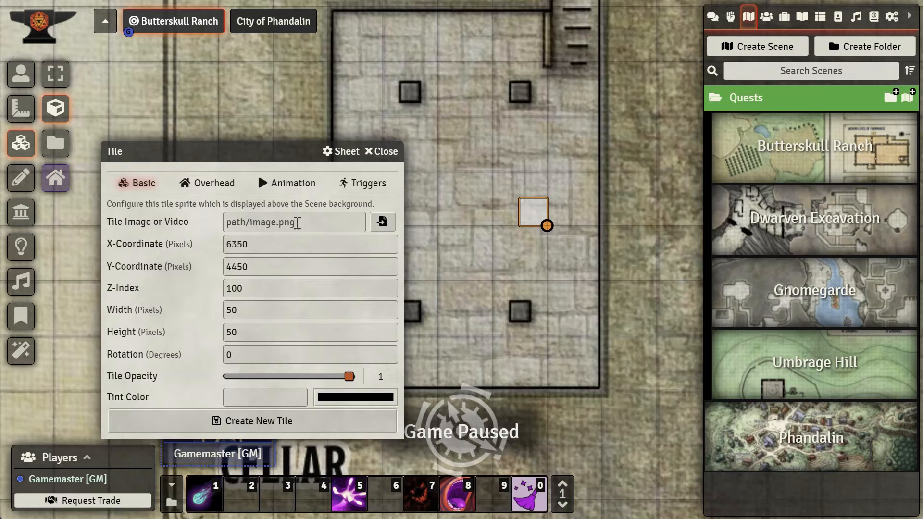
pyautogui.click(382, 223)
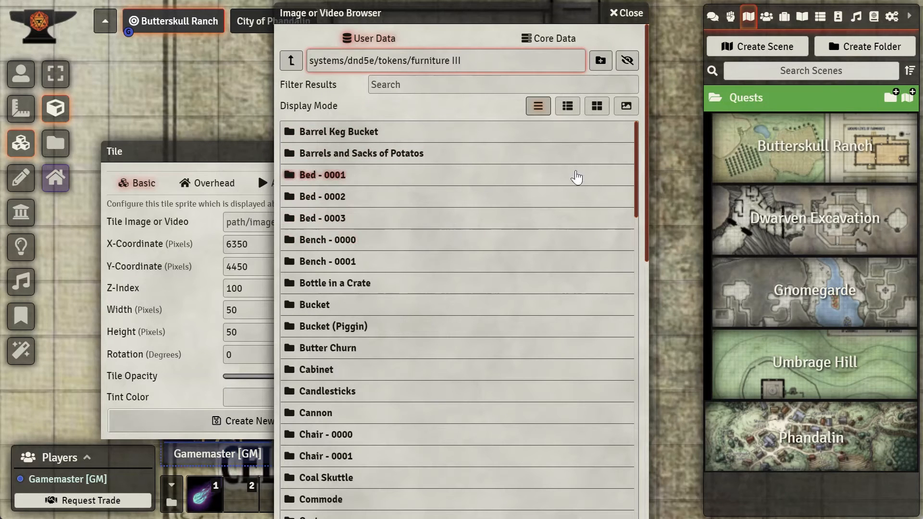
pyautogui.click(597, 105)
# Step: Choose lantern-0001.png from the furniture images as the tile's image and create the tile
pyautogui.scroll(-15, 474, 212)
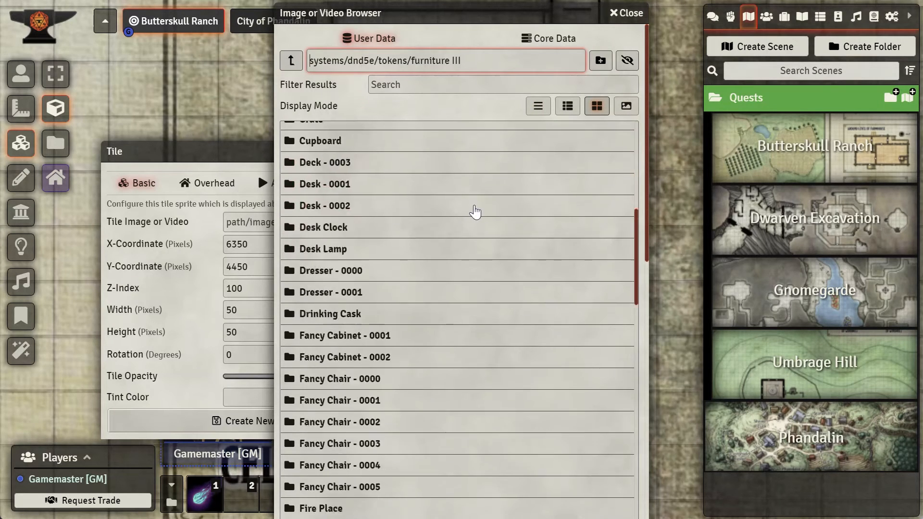
pyautogui.scroll(-6, 475, 212)
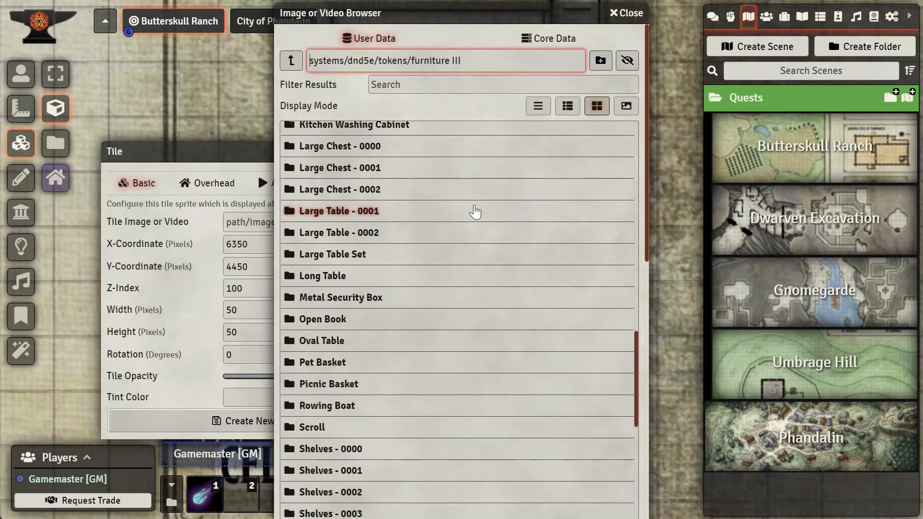
pyautogui.scroll(-10, 475, 211)
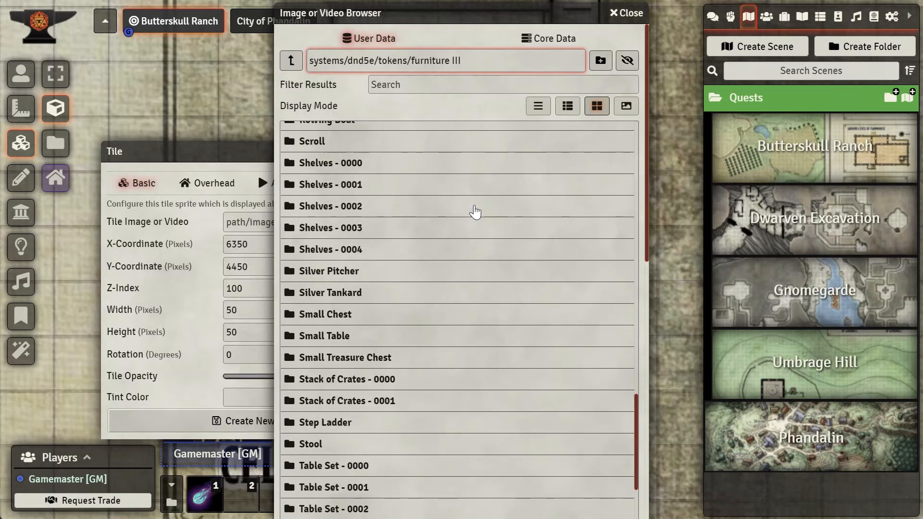
pyautogui.scroll(-12, 650, 307)
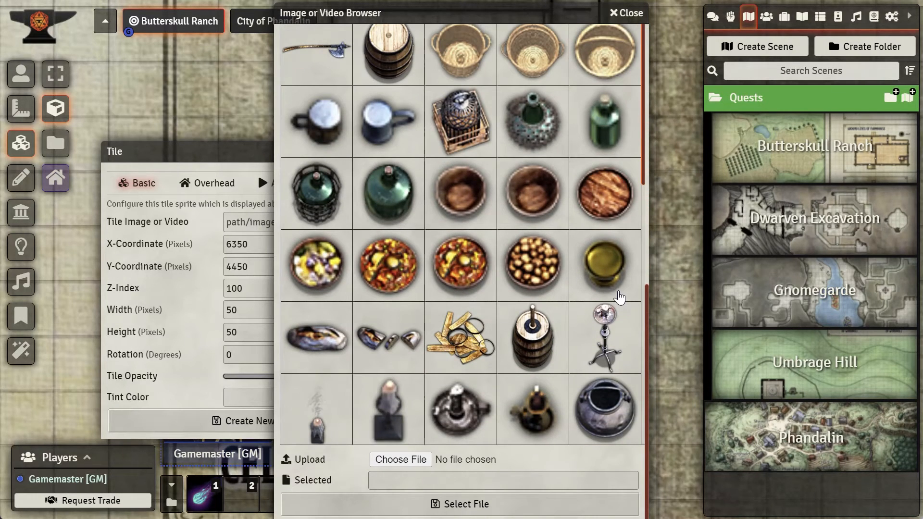
pyautogui.scroll(-8, 619, 299)
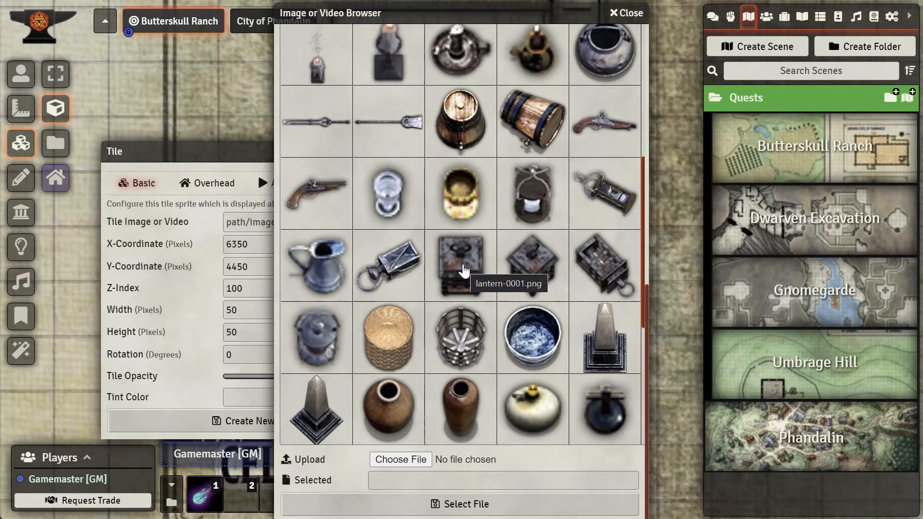
pyautogui.click(464, 271)
pyautogui.click(522, 503)
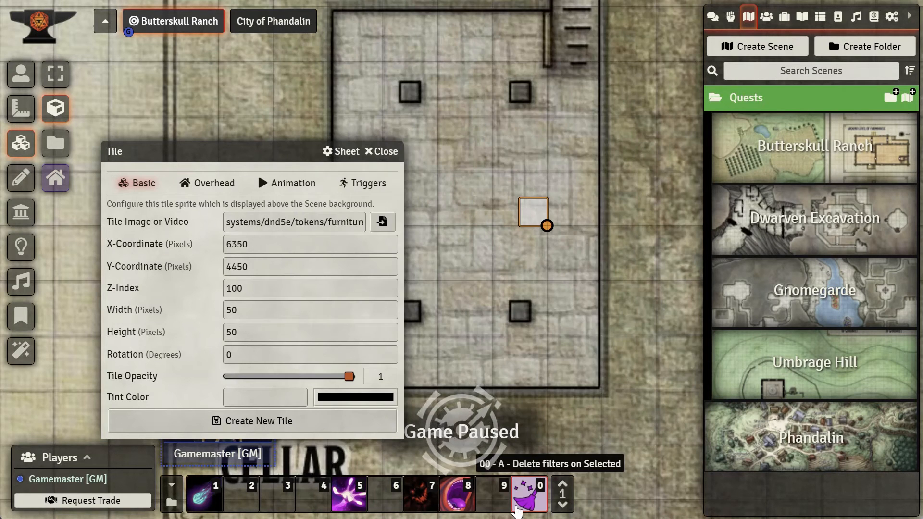
pyautogui.click(295, 423)
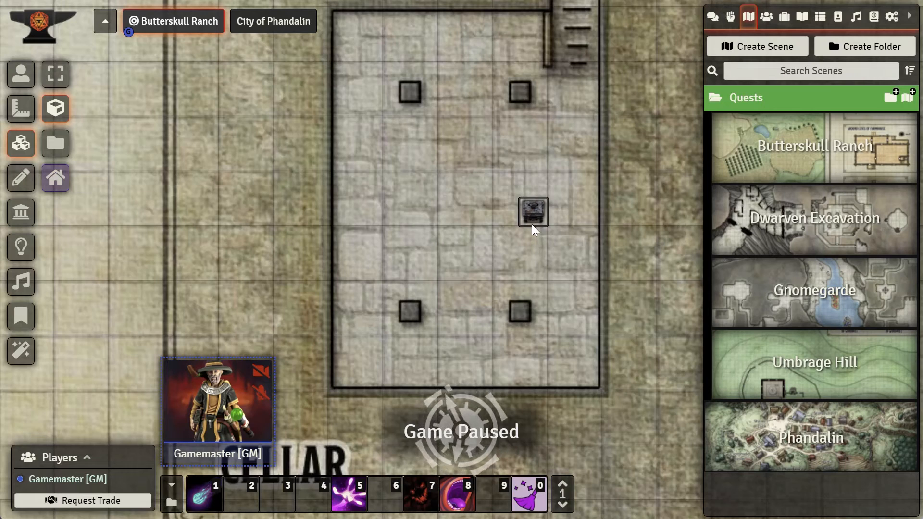
# Step: Move the lantern tile up against the cellar's east wall
pyautogui.scroll(10, 532, 218)
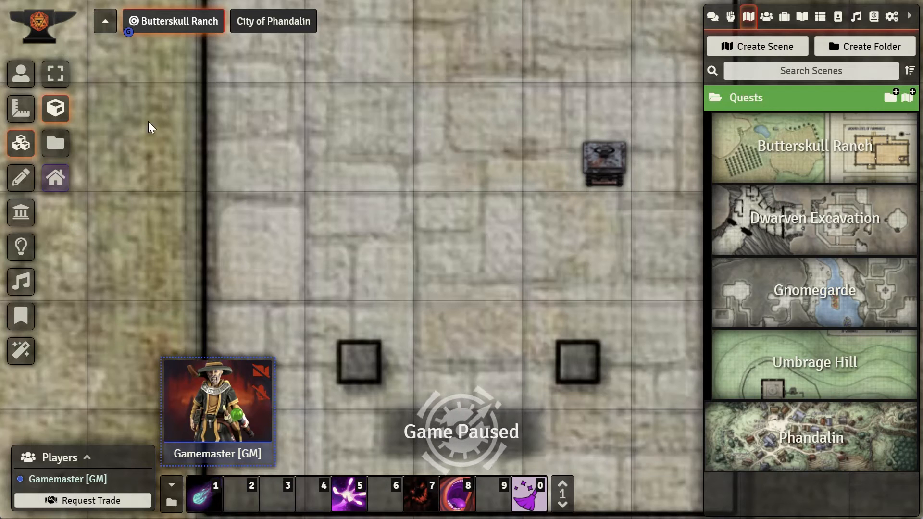
pyautogui.click(50, 83)
pyautogui.click(621, 185)
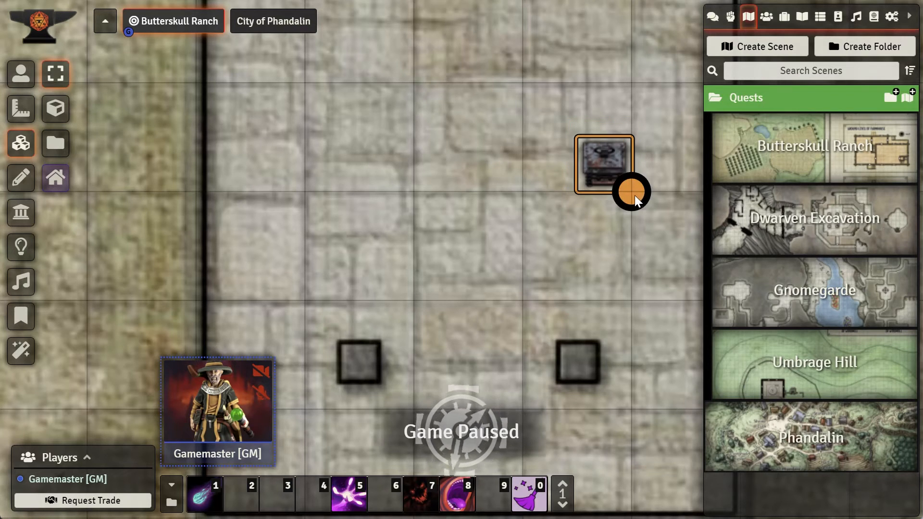
pyautogui.scroll(-2, 605, 172)
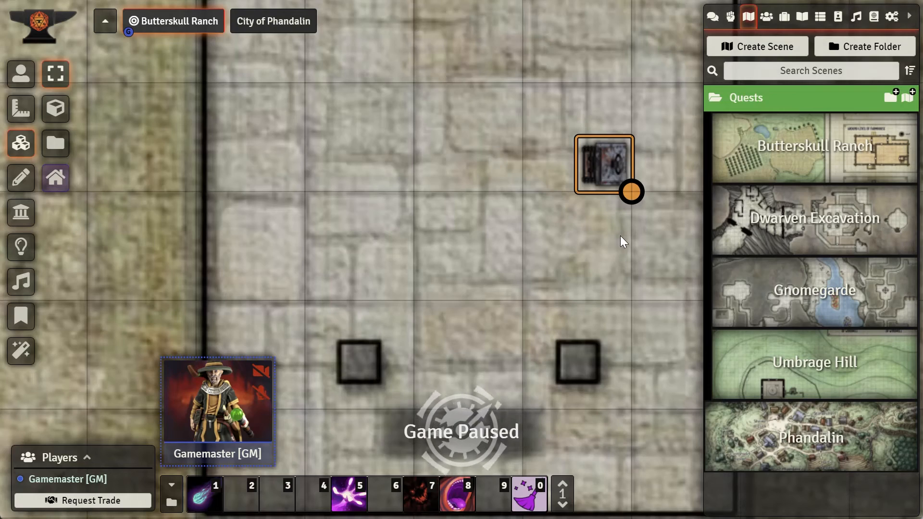
pyautogui.scroll(-5, 627, 241)
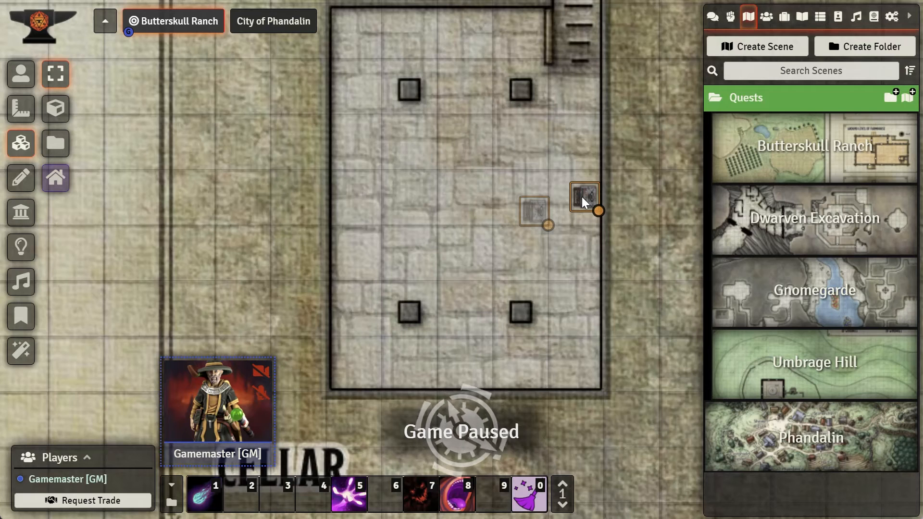
pyautogui.moveTo(582, 195)
pyautogui.mouseDown()
pyautogui.moveTo(589, 192)
pyautogui.moveTo(590, 209)
pyautogui.mouseUp()
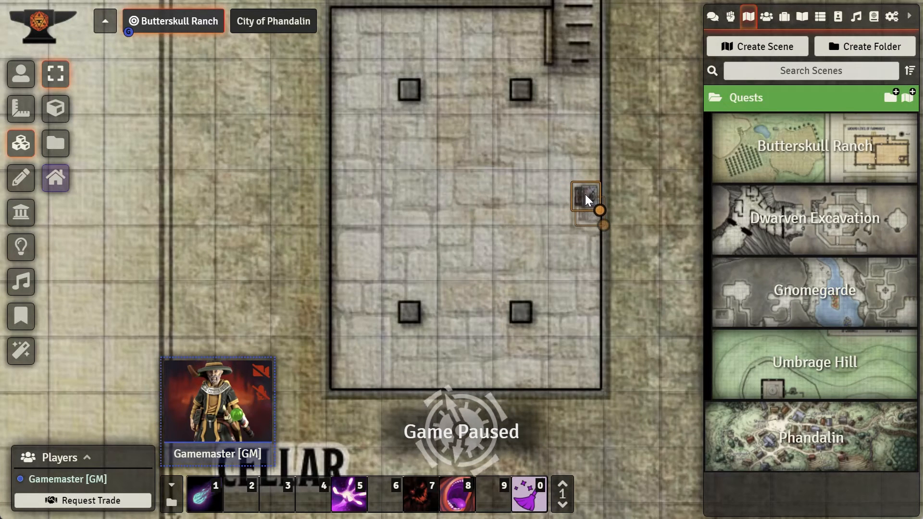
pyautogui.moveTo(586, 195); pyautogui.dragTo(586, 195)
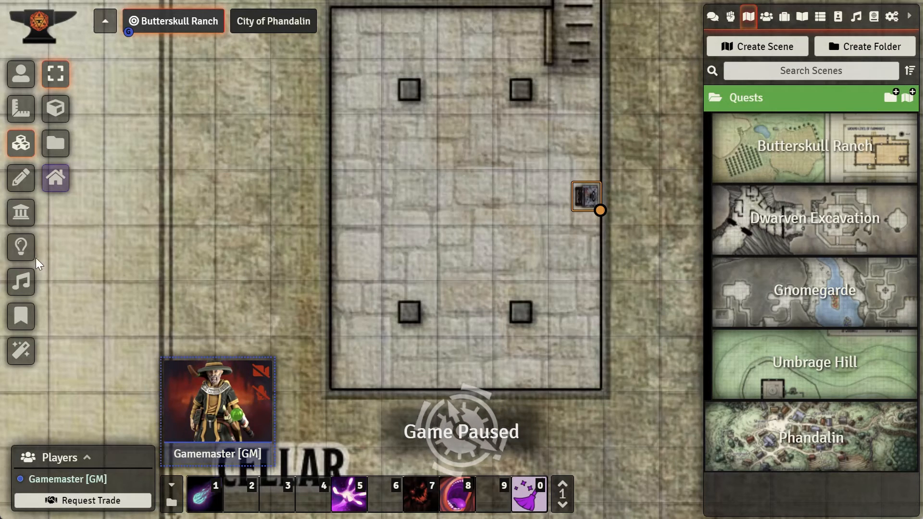
# Step: Add a light source of about 6 ft dim and 3 ft bright radius and center it on the lantern
pyautogui.click(22, 247)
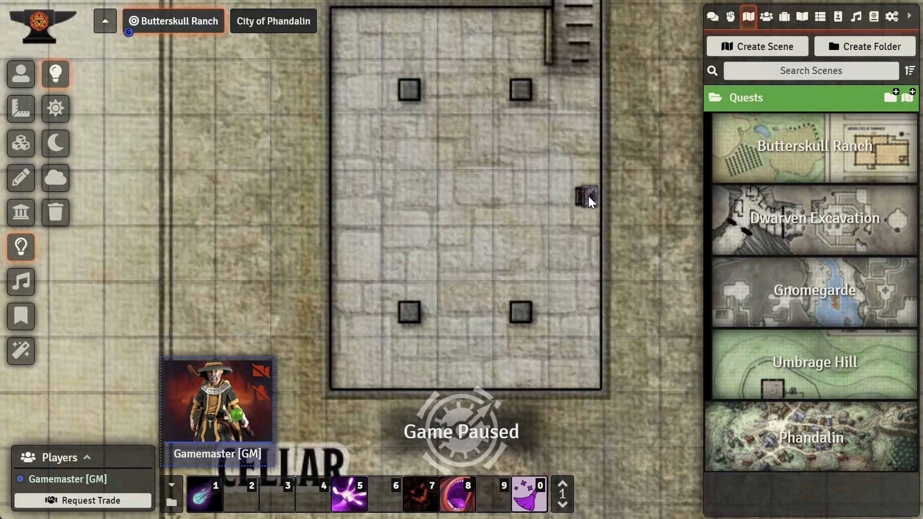
pyautogui.moveTo(586, 189); pyautogui.dragTo(613, 255)
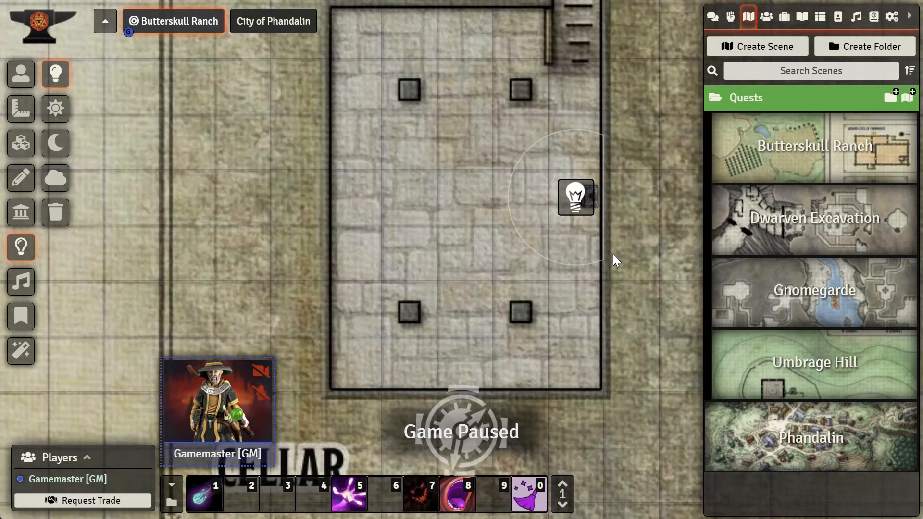
pyautogui.scroll(10, 576, 199)
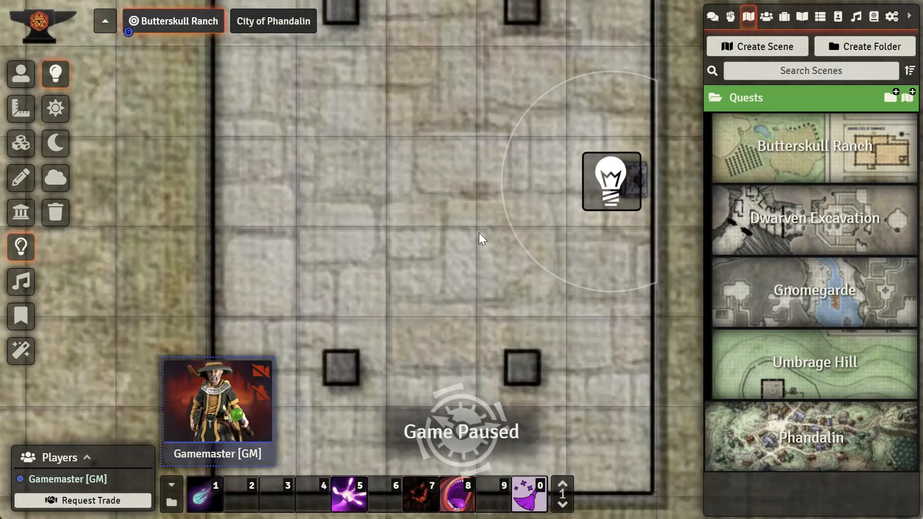
pyautogui.moveTo(479, 233); pyautogui.dragTo(387, 283)
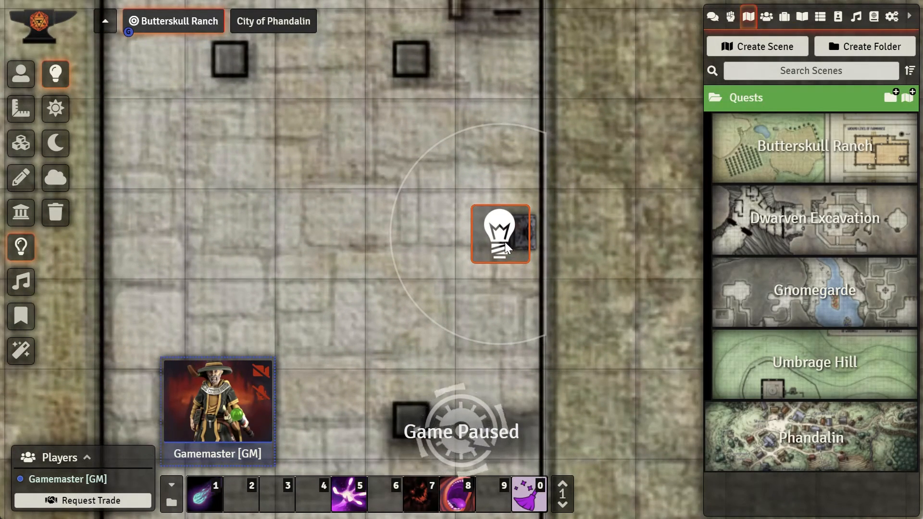
pyautogui.moveTo(498, 237); pyautogui.dragTo(522, 239)
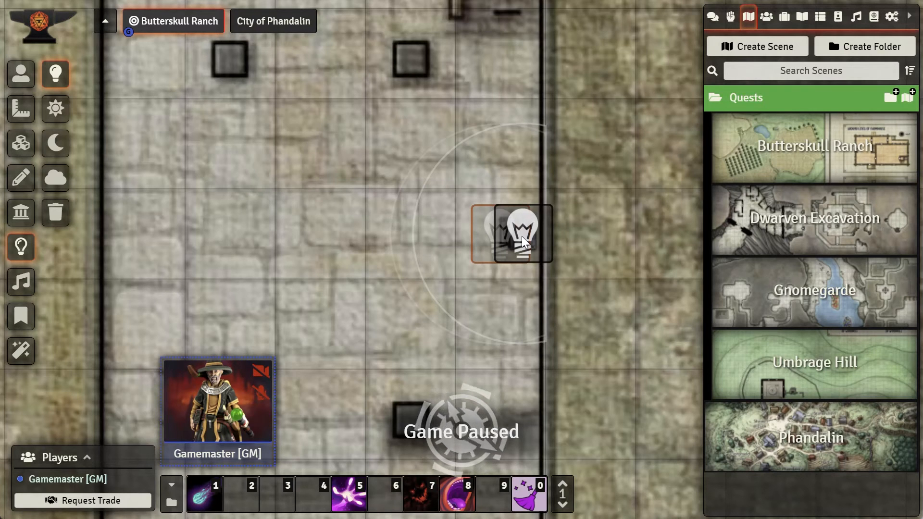
pyautogui.moveTo(522, 237)
pyautogui.mouseDown()
pyautogui.moveTo(500, 236)
pyautogui.moveTo(523, 237)
pyautogui.mouseUp()
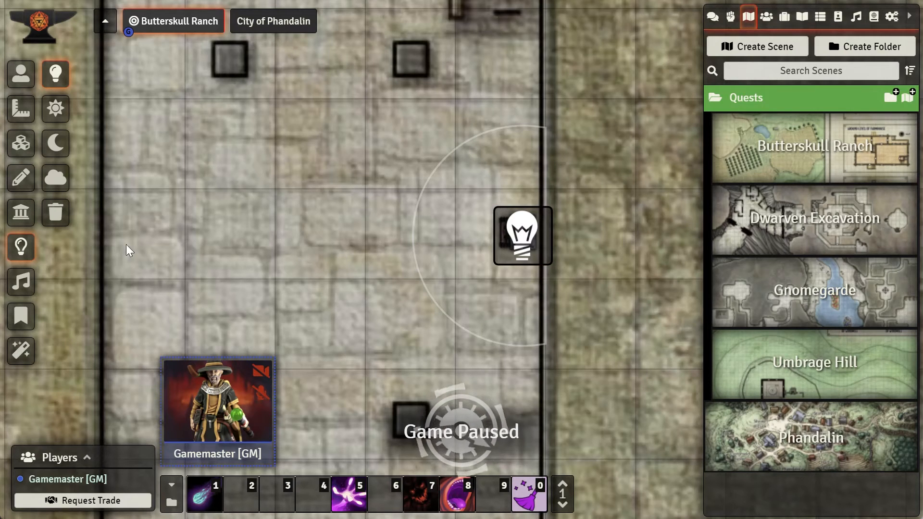
# Step: Configure the lantern light with color #7a3e05, color intensity 0.7 and a bright radius of 1.5 ft
pyautogui.doubleClick(522, 236)
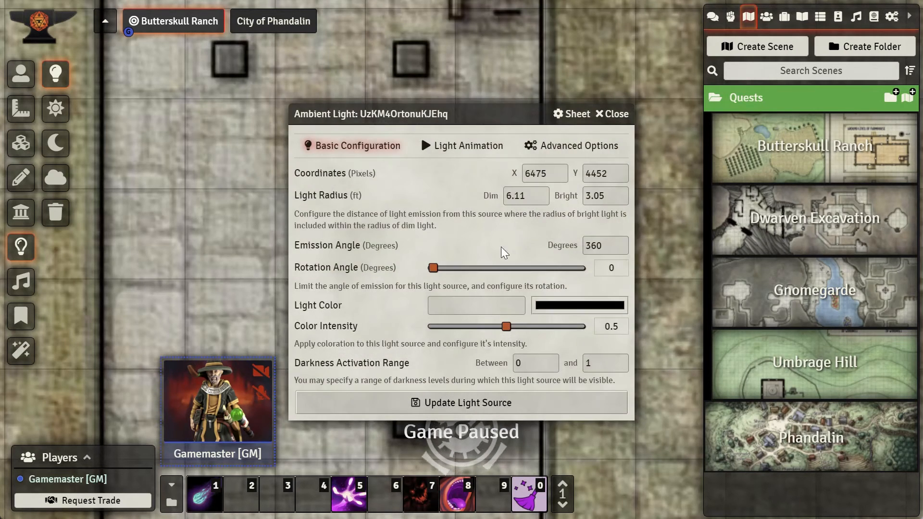
pyautogui.click(607, 311)
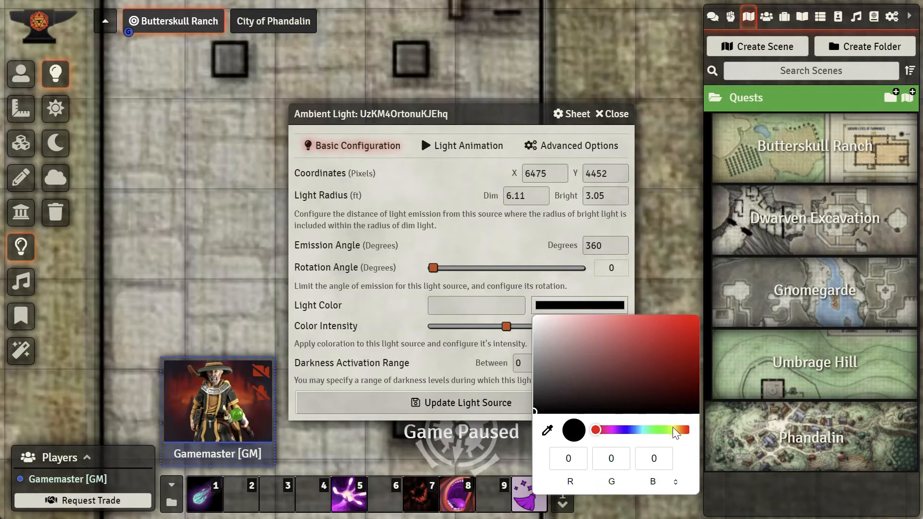
pyautogui.click(683, 435)
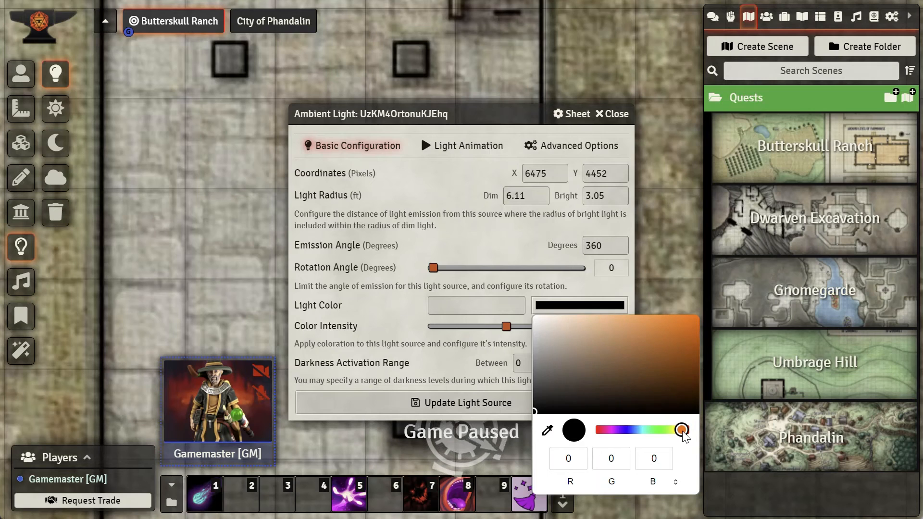
pyautogui.moveTo(666, 353); pyautogui.dragTo(692, 368)
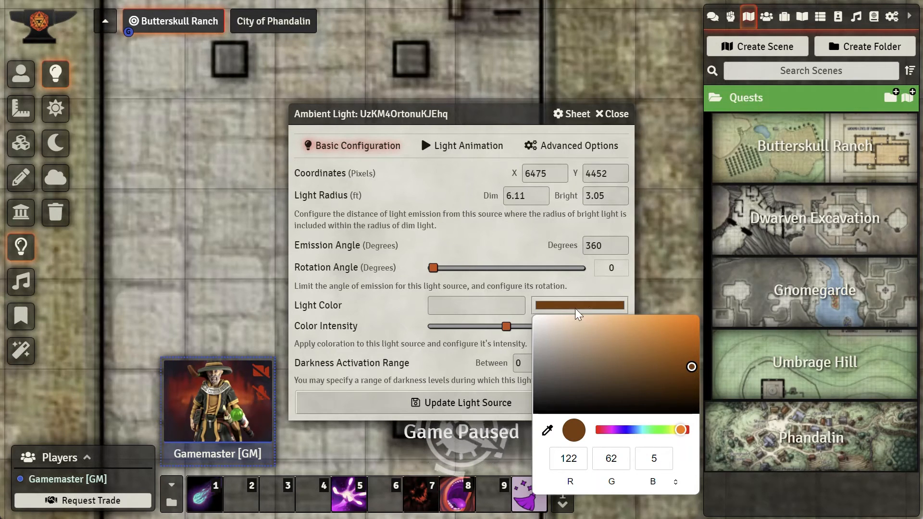
pyautogui.click(602, 288)
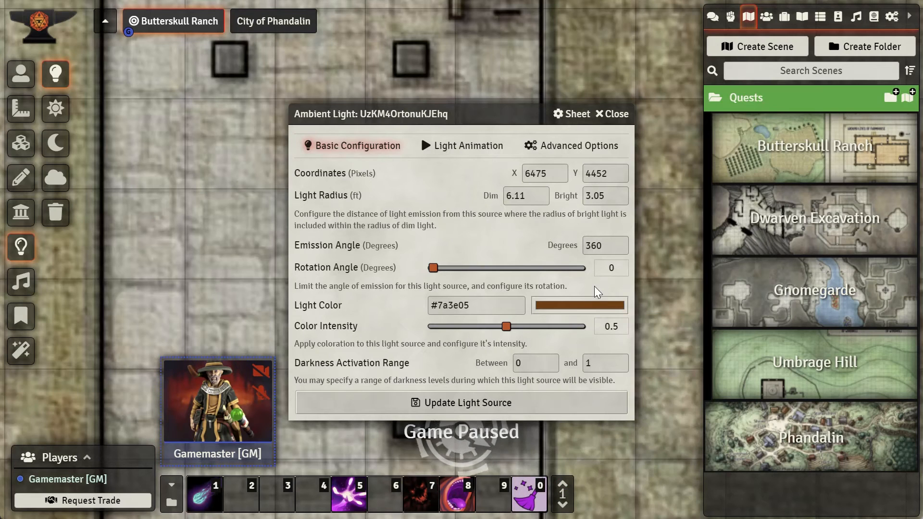
pyautogui.moveTo(507, 327); pyautogui.dragTo(536, 338)
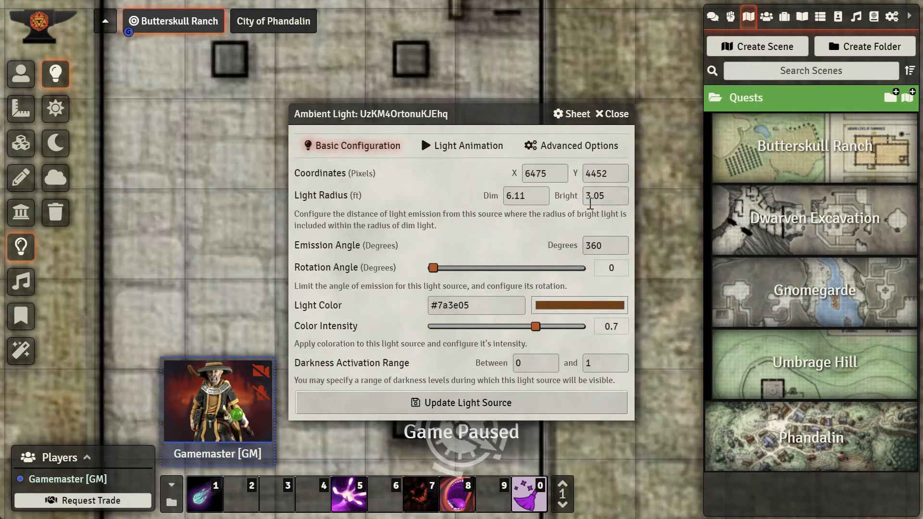
pyautogui.moveTo(605, 198); pyautogui.dragTo(587, 199)
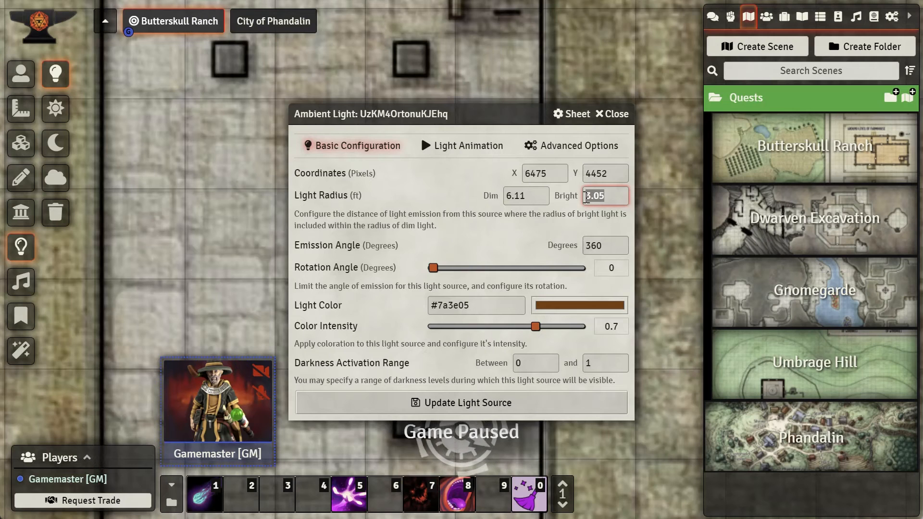
pyautogui.write('1.5')
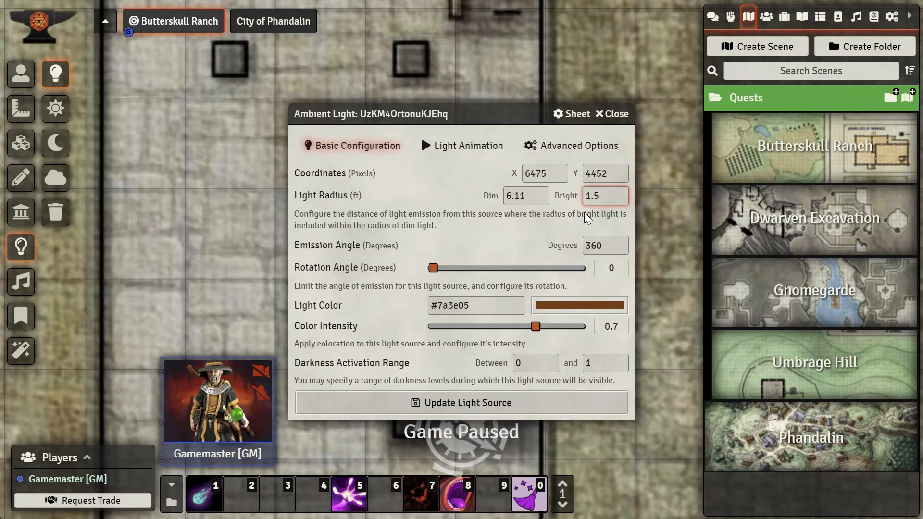
# Step: Give the lantern light a Torch animation with speed 2 and intensity 7, and update the light source
pyautogui.click(457, 139)
pyautogui.click(458, 146)
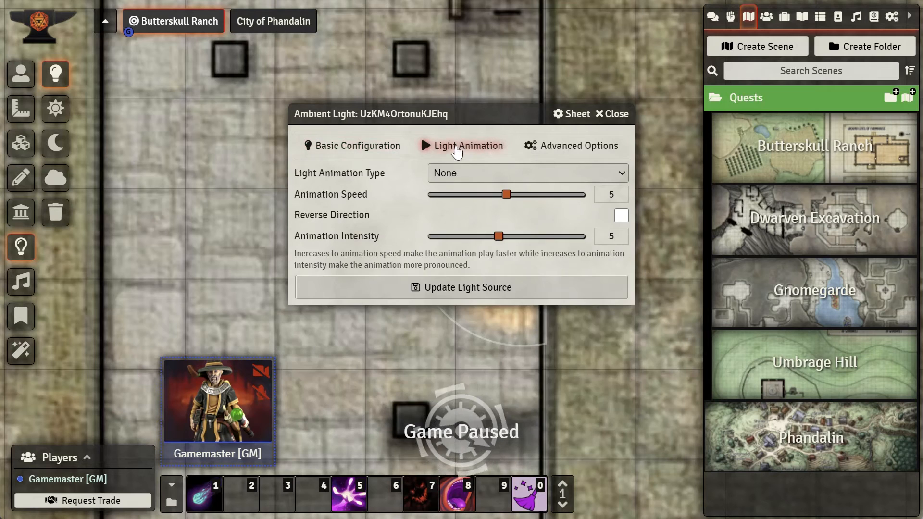
pyautogui.click(463, 178)
pyautogui.click(465, 200)
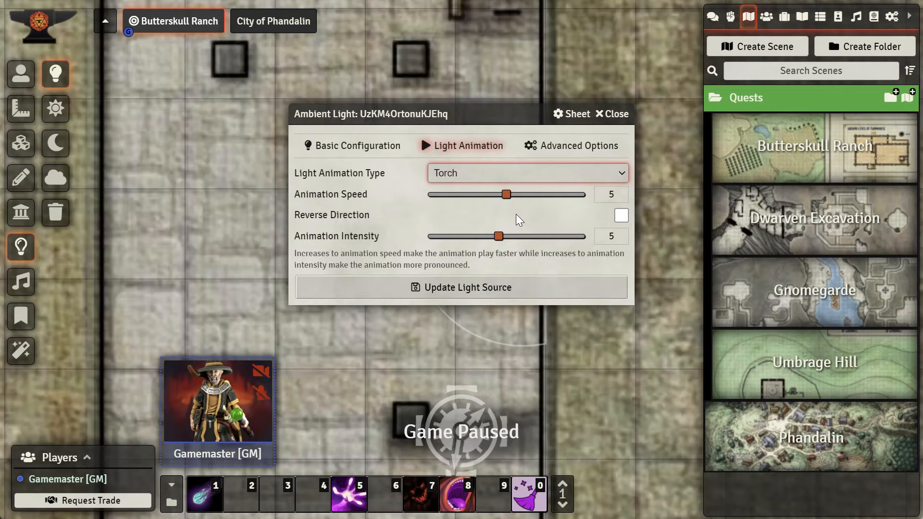
pyautogui.click(501, 196)
pyautogui.moveTo(500, 198); pyautogui.dragTo(467, 200)
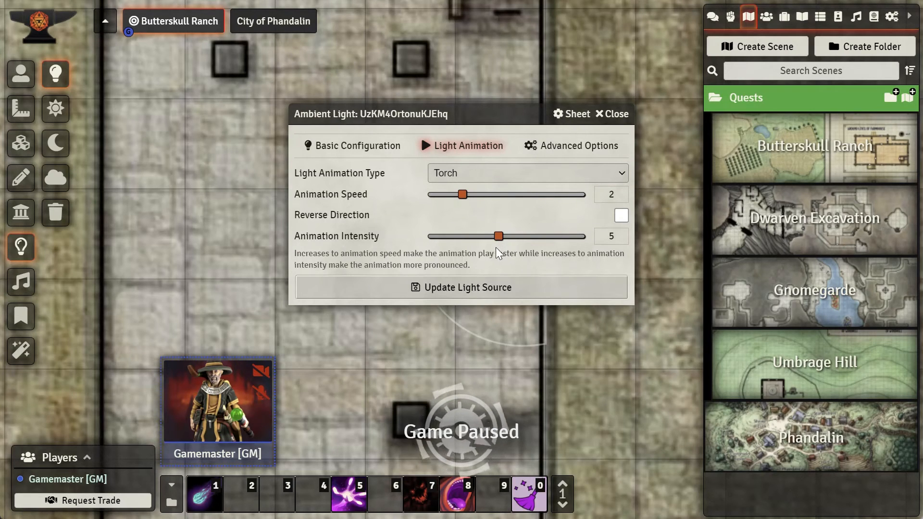
pyautogui.moveTo(498, 237); pyautogui.dragTo(529, 243)
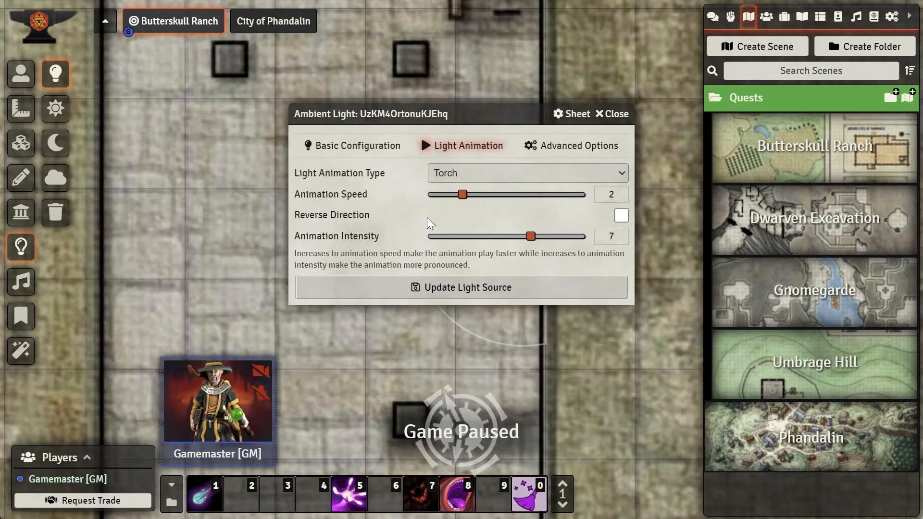
pyautogui.click(566, 143)
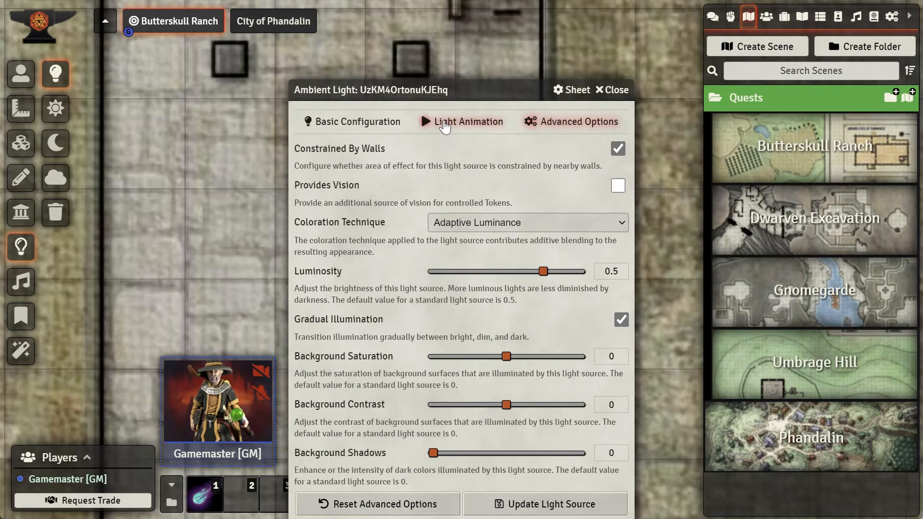
pyautogui.click(445, 125)
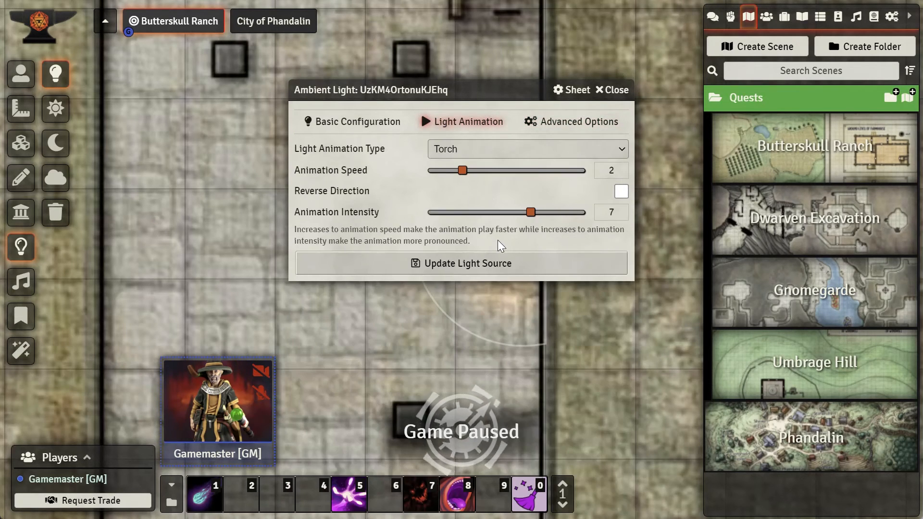
pyautogui.click(483, 260)
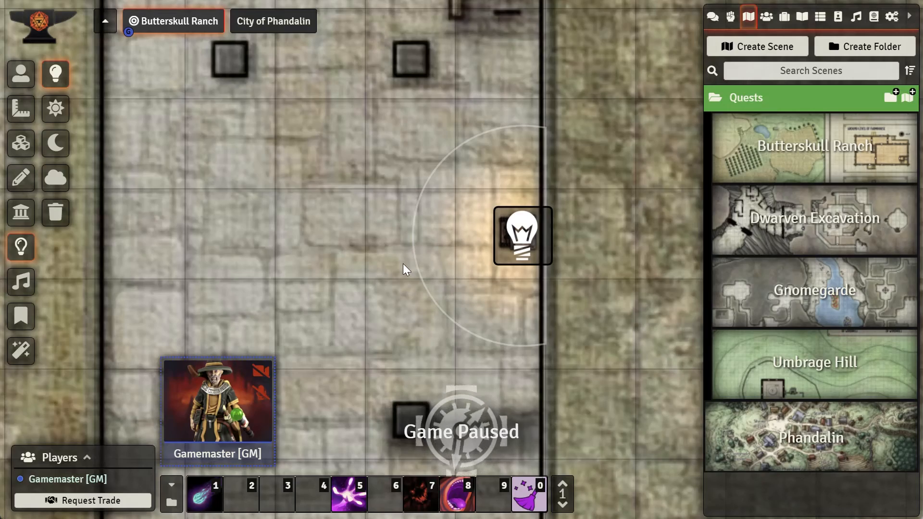
# Step: Set Gendan's token vision to a 10 ft dim radius and update the token
pyautogui.scroll(-5, 400, 246)
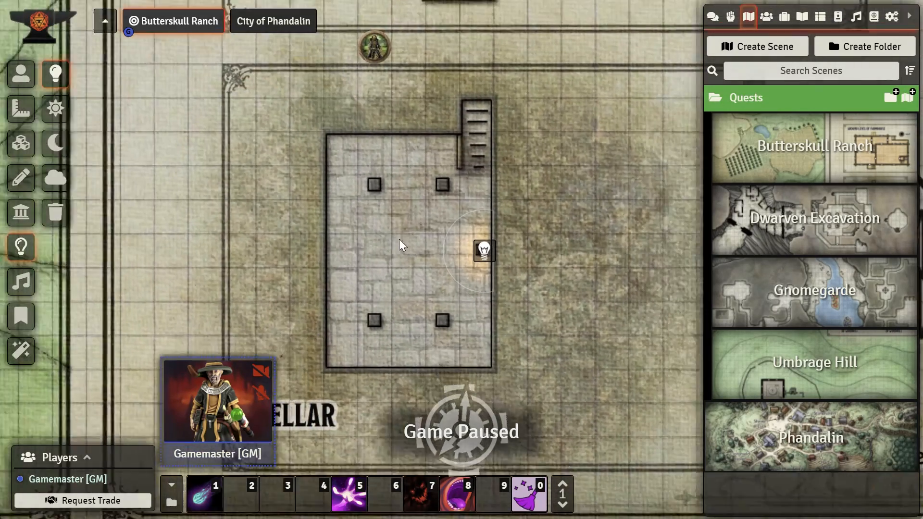
pyautogui.scroll(-1, 399, 238)
pyautogui.moveTo(431, 187); pyautogui.dragTo(409, 323)
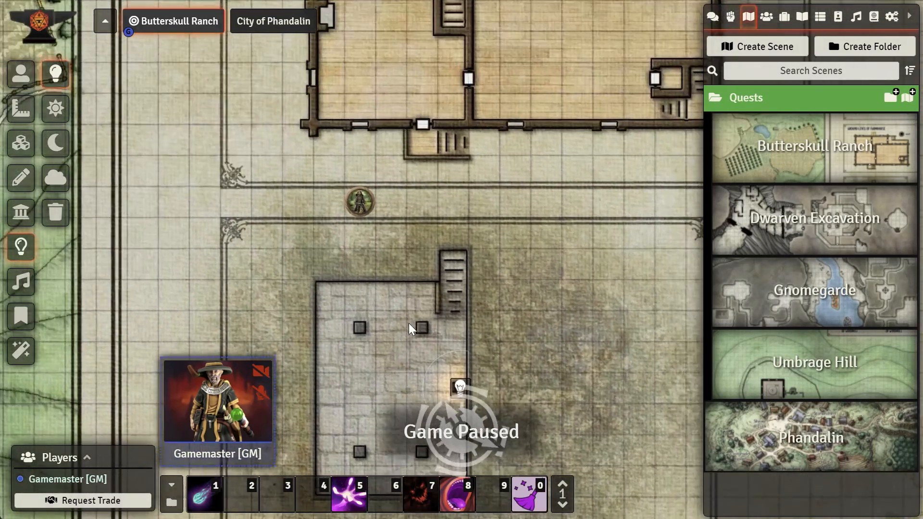
pyautogui.click(20, 73)
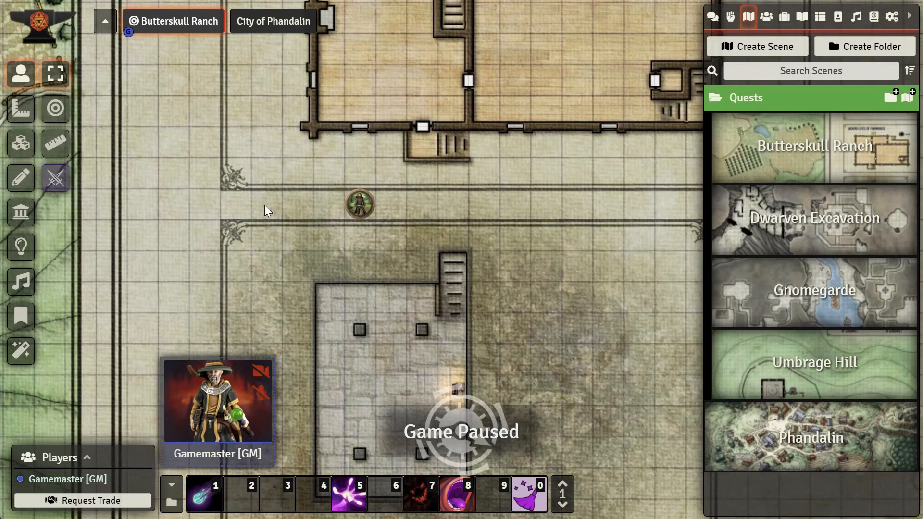
pyautogui.click(360, 209)
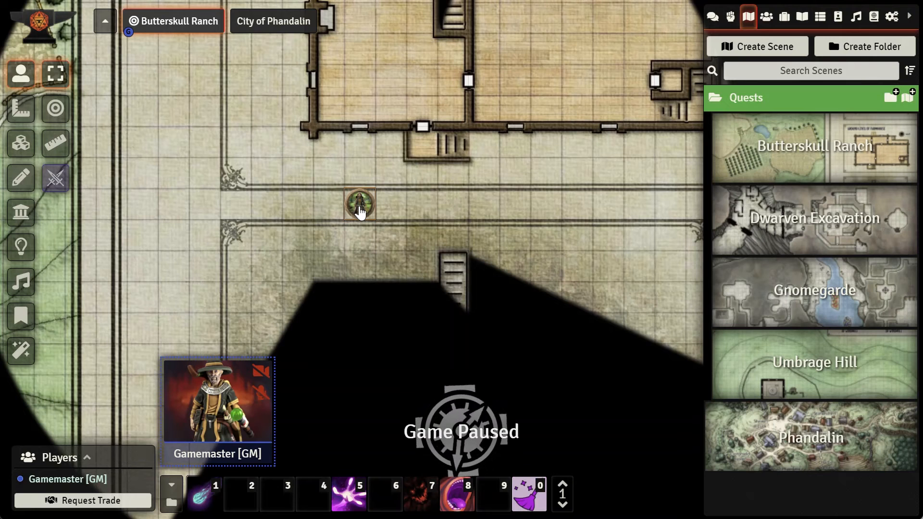
pyautogui.moveTo(463, 305); pyautogui.dragTo(476, 205)
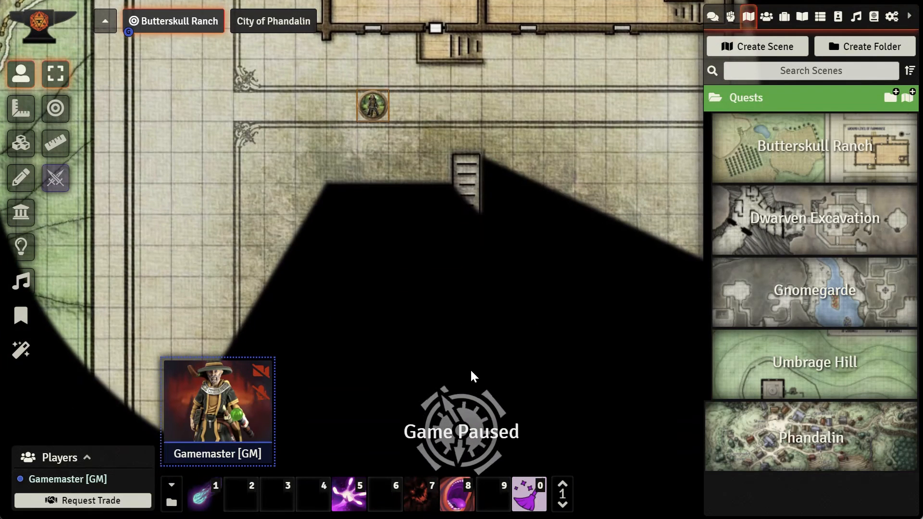
pyautogui.rightClick(380, 111)
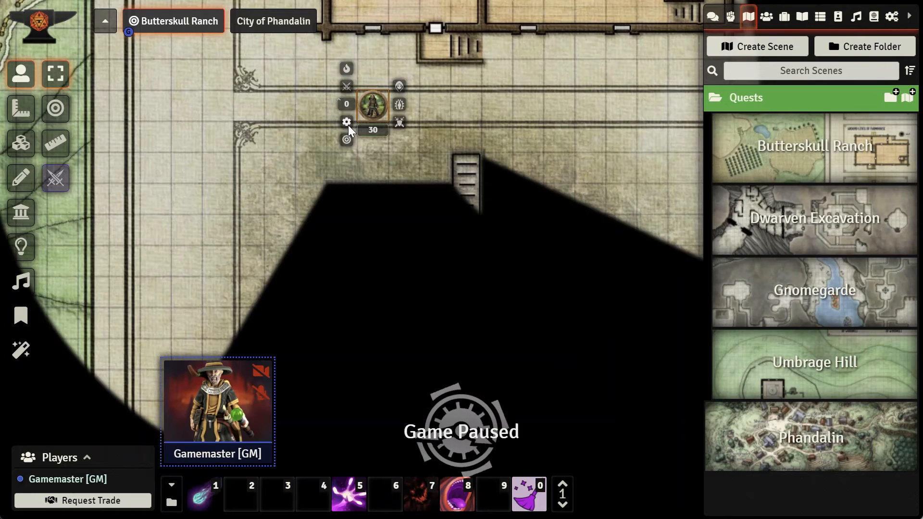
pyautogui.scroll(9, 446, 111)
pyautogui.moveTo(446, 111); pyautogui.dragTo(527, 337)
pyautogui.rightClick(449, 288)
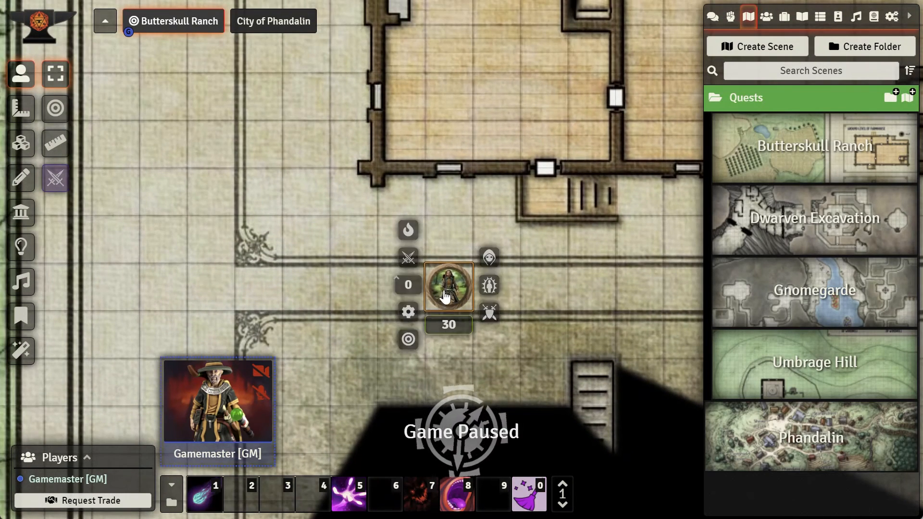
pyautogui.click(406, 313)
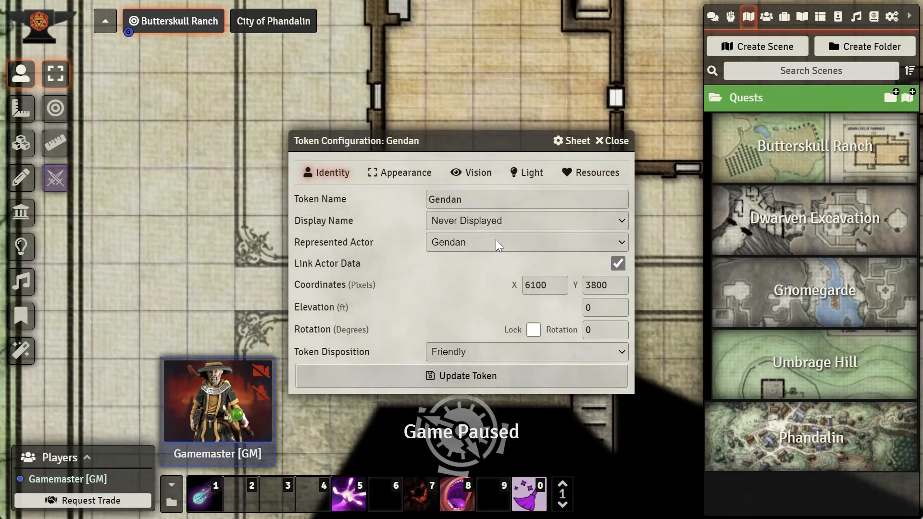
pyautogui.click(490, 177)
pyautogui.moveTo(525, 220); pyautogui.dragTo(462, 220)
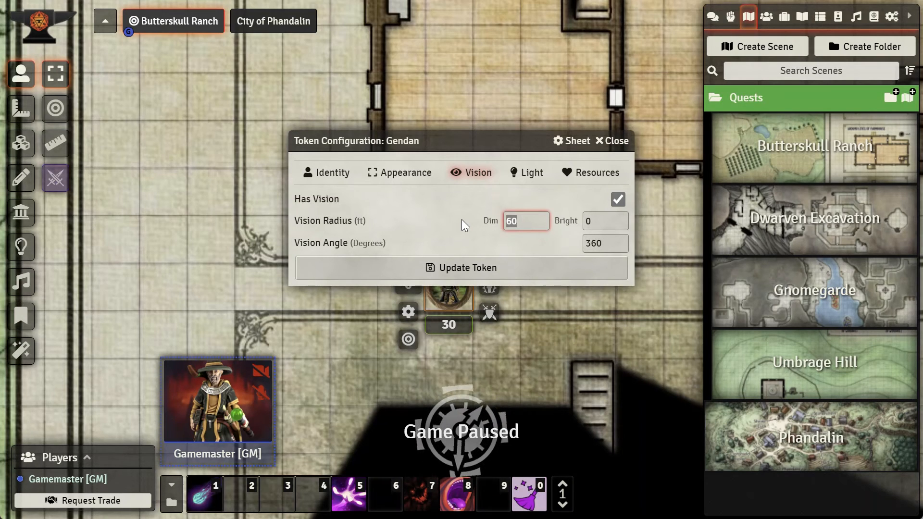
pyautogui.write('10')
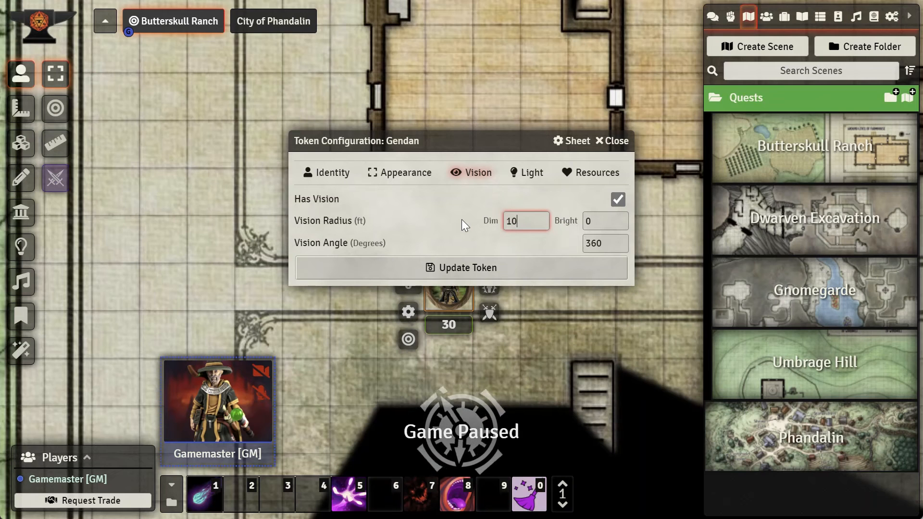
pyautogui.click(497, 272)
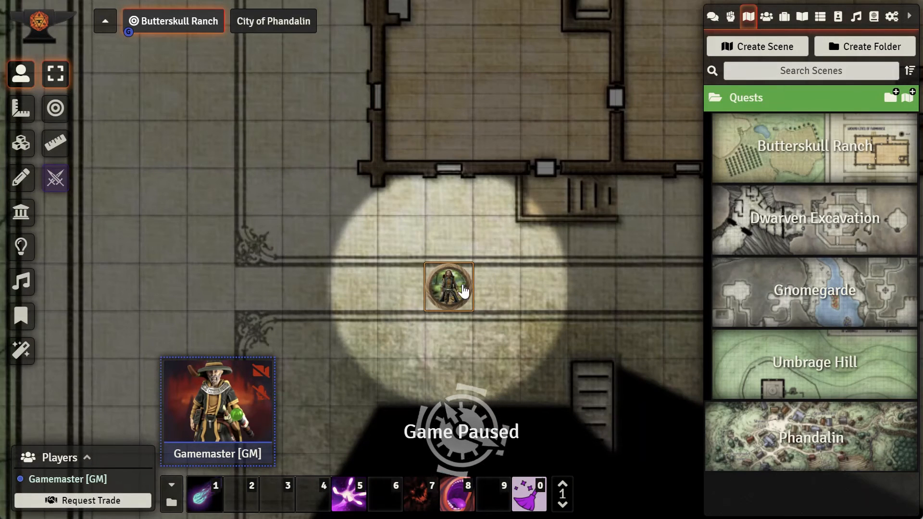
# Step: Walk Gendan's token down the stairs and around the cellar to test its vision and the lantern light
pyautogui.moveTo(453, 291); pyautogui.dragTo(584, 287)
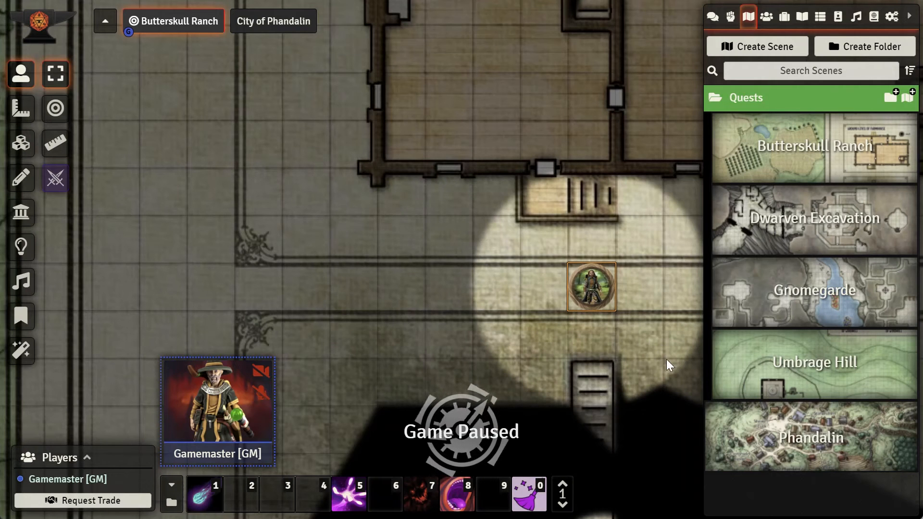
pyautogui.moveTo(664, 433); pyautogui.dragTo(656, 225)
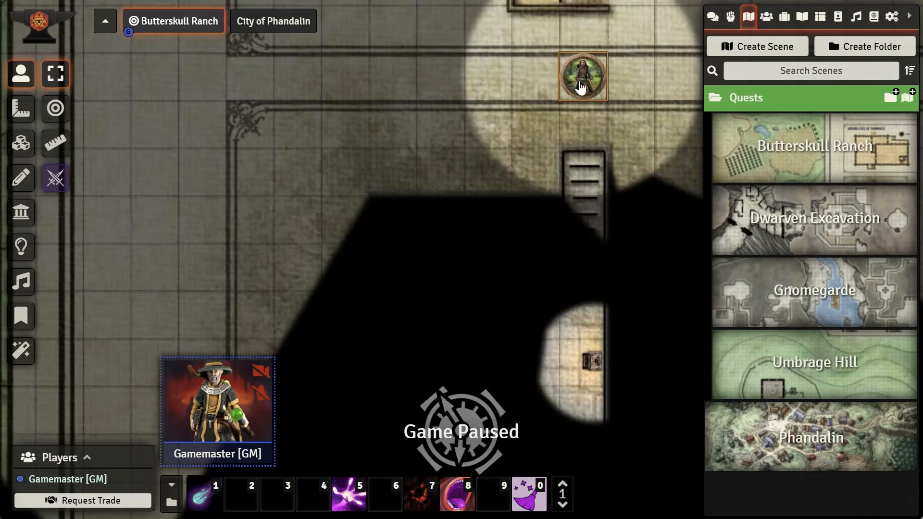
pyautogui.moveTo(579, 89); pyautogui.dragTo(596, 196)
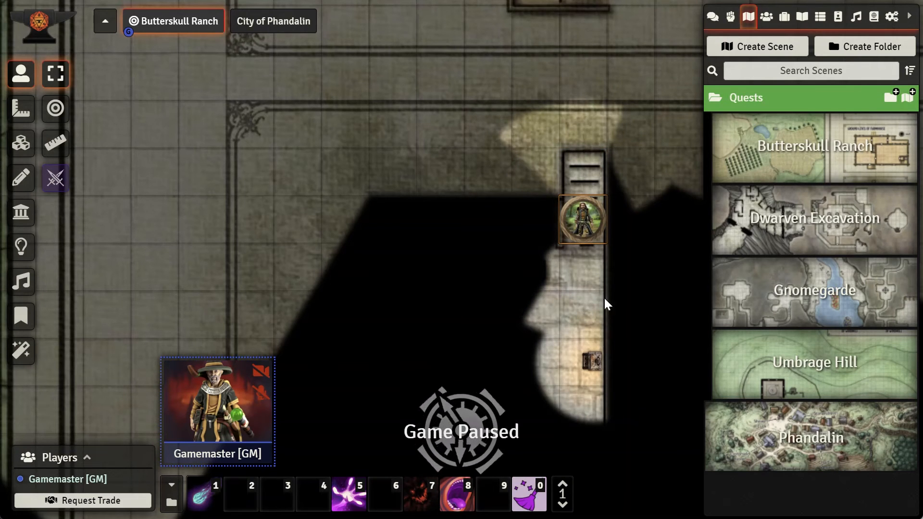
pyautogui.moveTo(583, 223); pyautogui.dragTo(577, 292)
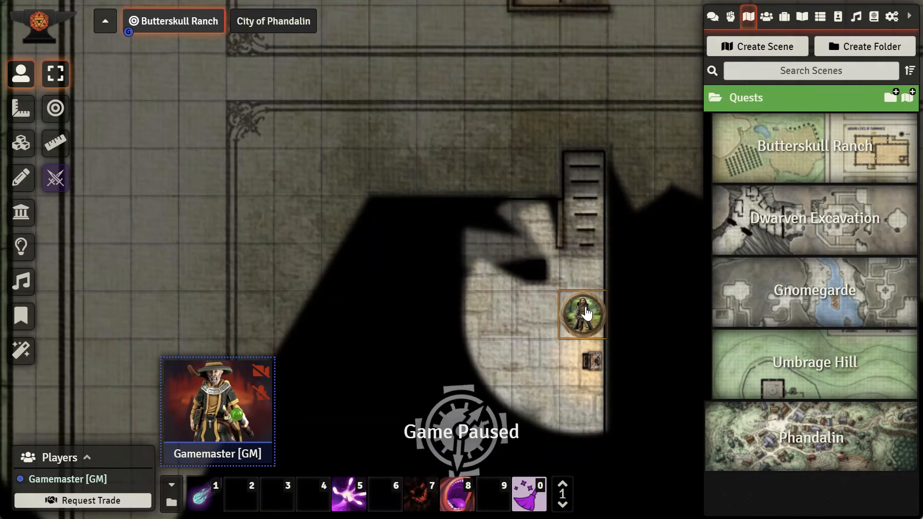
pyautogui.moveTo(586, 313); pyautogui.dragTo(543, 321)
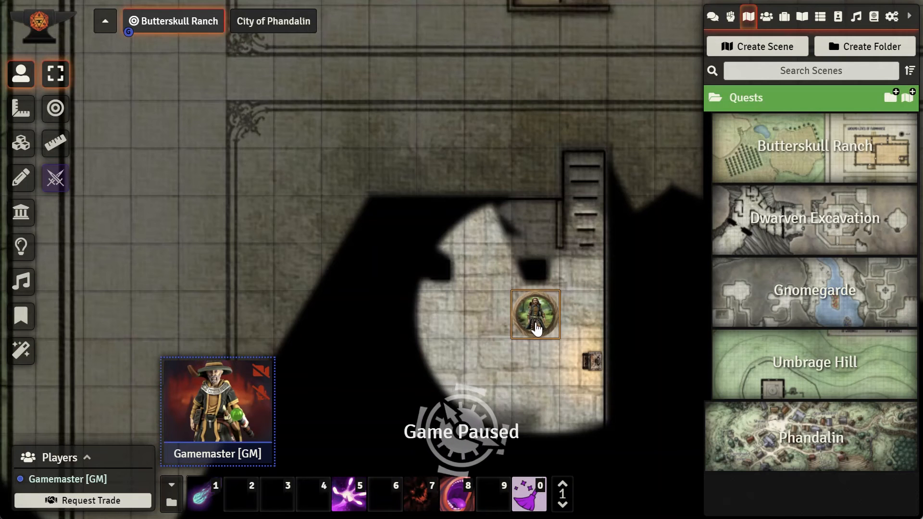
pyautogui.moveTo(534, 327); pyautogui.dragTo(581, 165)
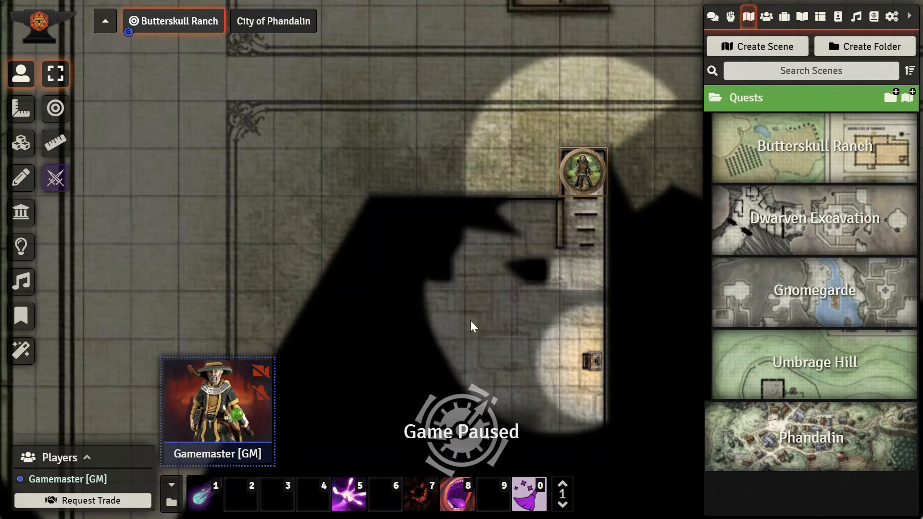
pyautogui.moveTo(583, 183); pyautogui.dragTo(467, 256)
pyautogui.moveTo(500, 326); pyautogui.dragTo(584, 215)
pyautogui.moveTo(548, 86); pyautogui.dragTo(605, 191)
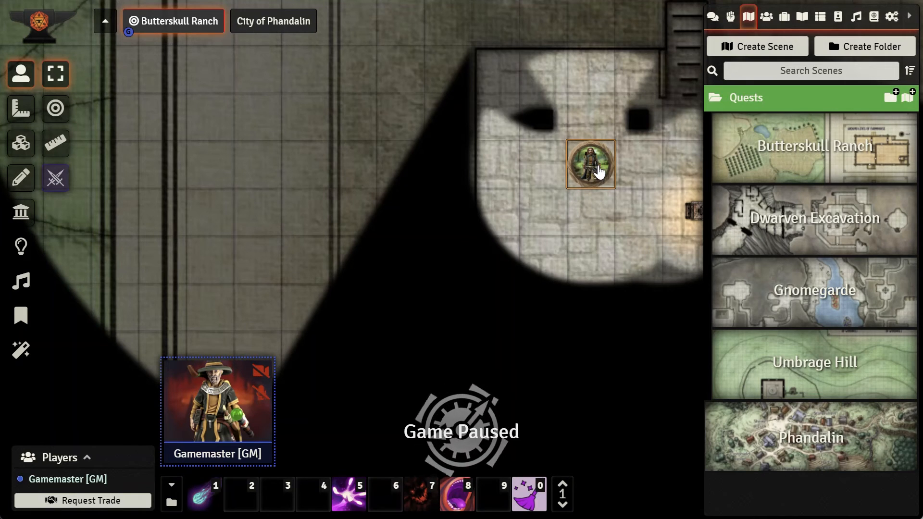
pyautogui.moveTo(598, 178); pyautogui.dragTo(585, 213)
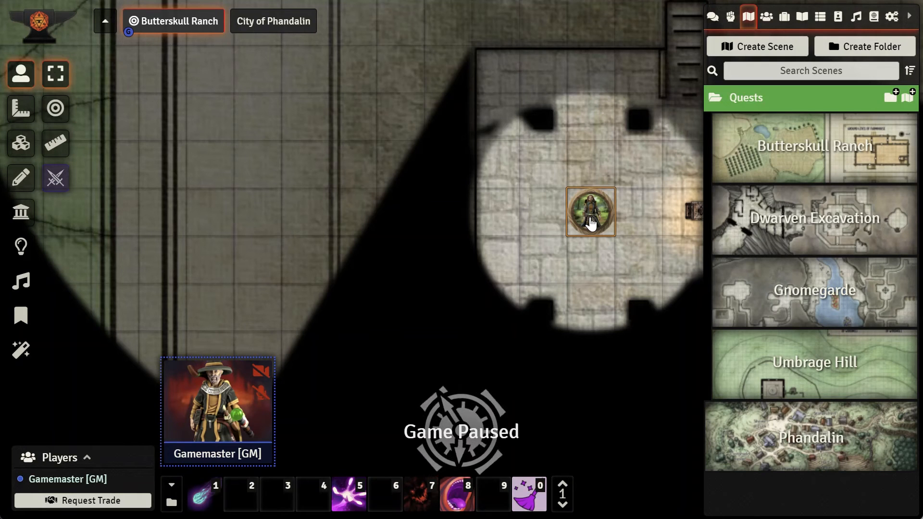
pyautogui.moveTo(593, 215); pyautogui.dragTo(596, 259)
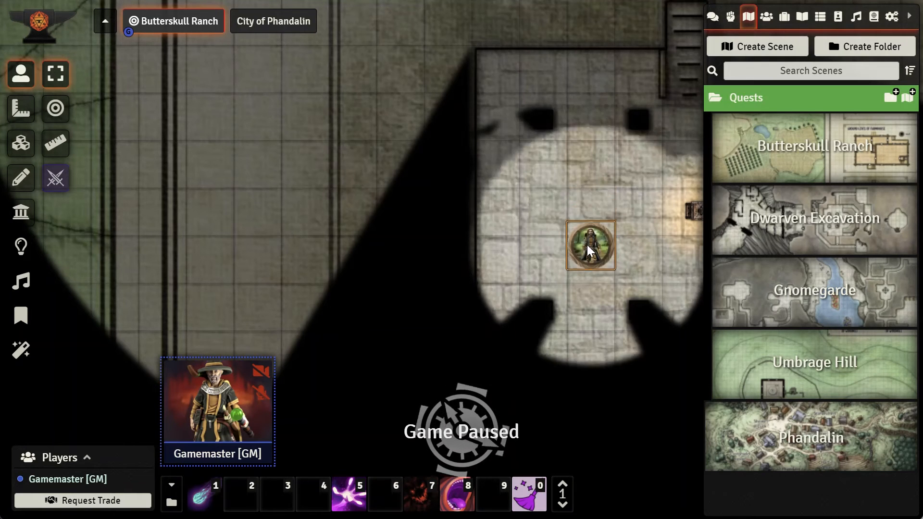
# Step: Draw a new tile against the cellar's west wall and open its image browser
pyautogui.scroll(-3, 593, 204)
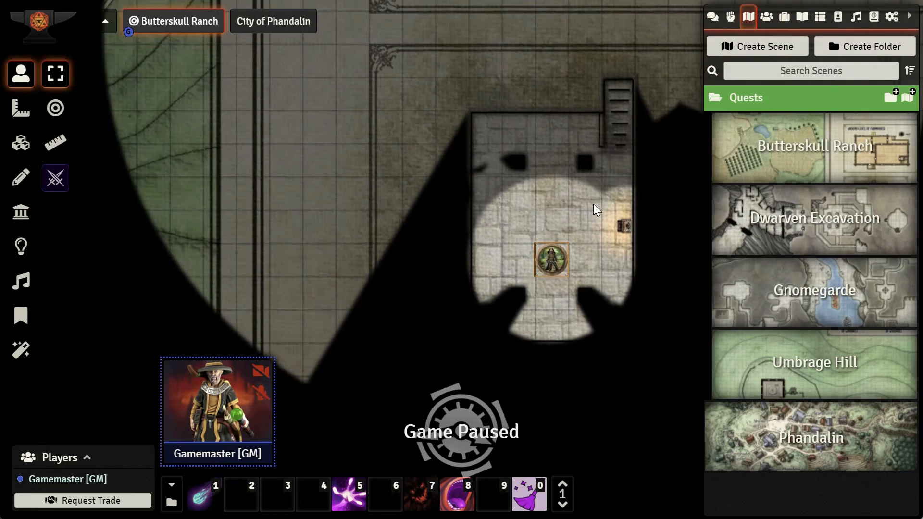
pyautogui.click(564, 207)
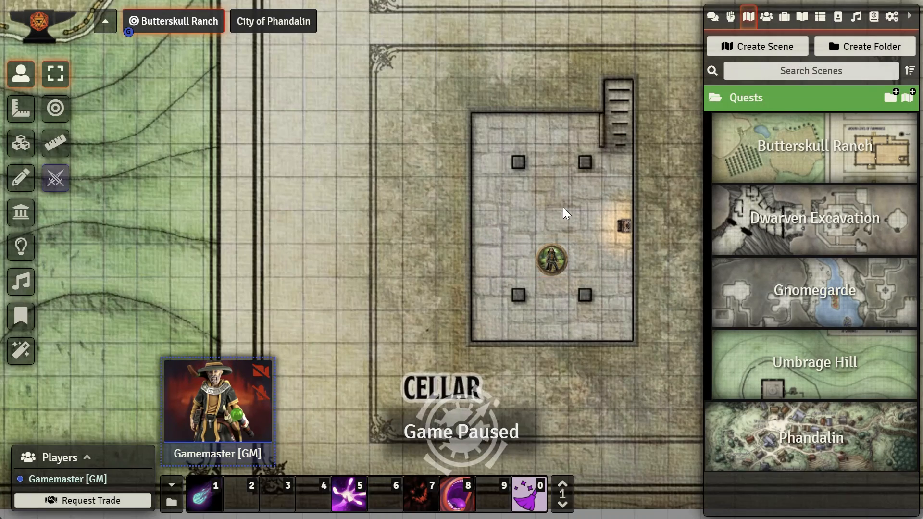
pyautogui.scroll(4, 504, 245)
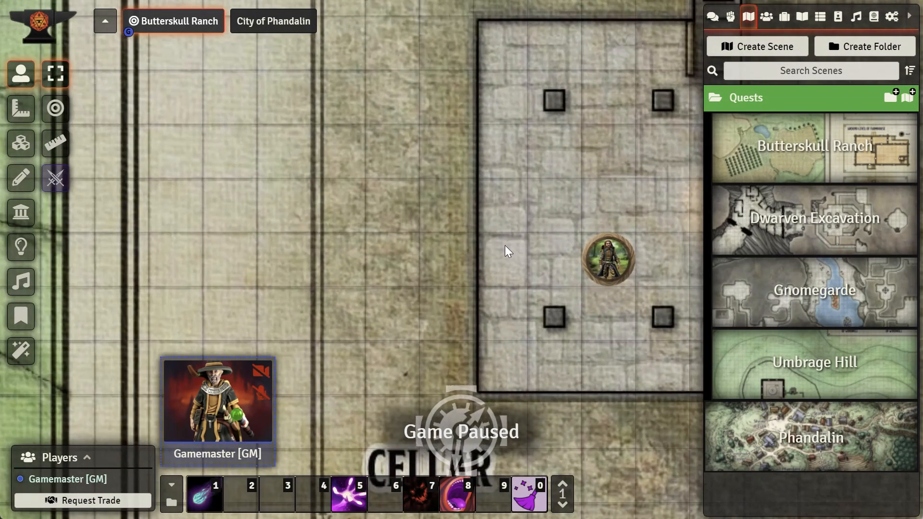
pyautogui.click(19, 150)
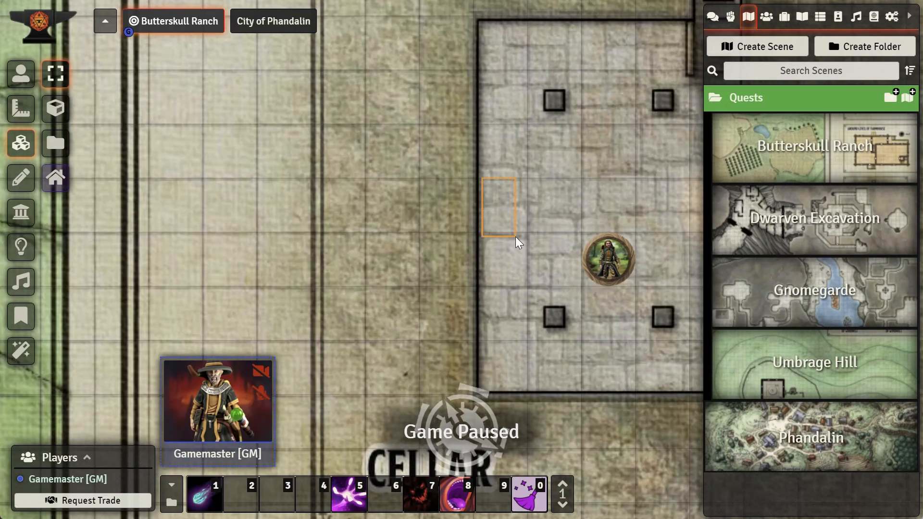
pyautogui.click(64, 102)
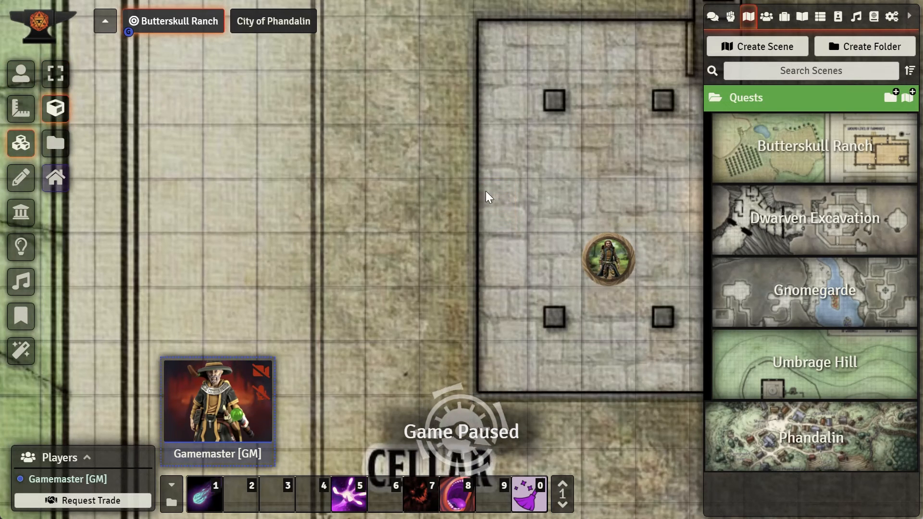
pyautogui.moveTo(483, 180); pyautogui.dragTo(527, 232)
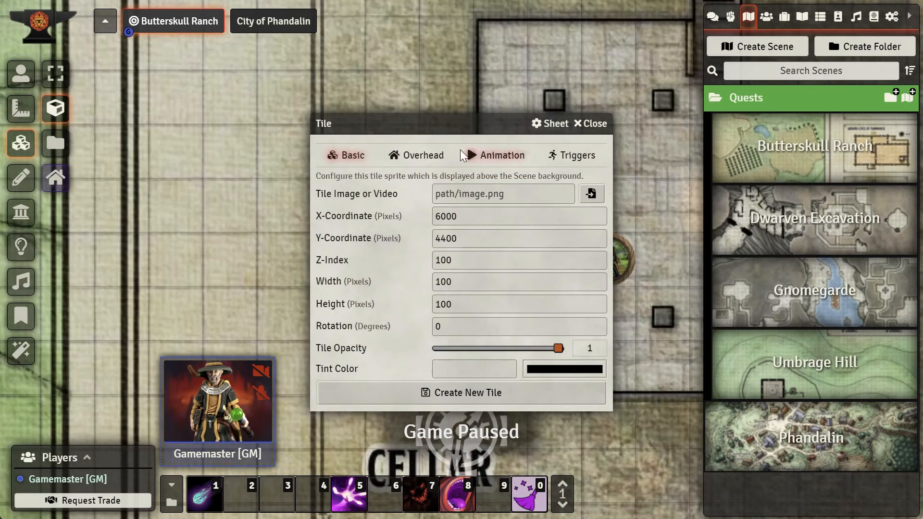
pyautogui.moveTo(446, 129); pyautogui.dragTo(267, 161)
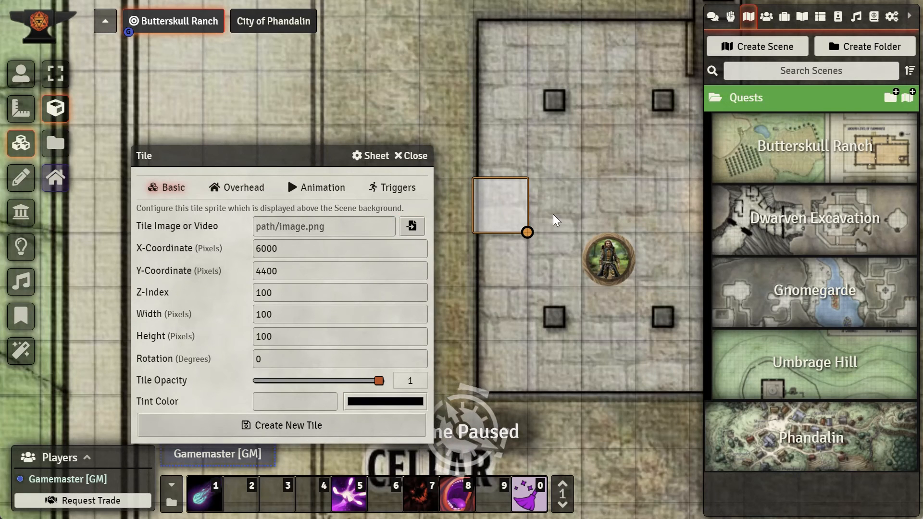
pyautogui.click(412, 227)
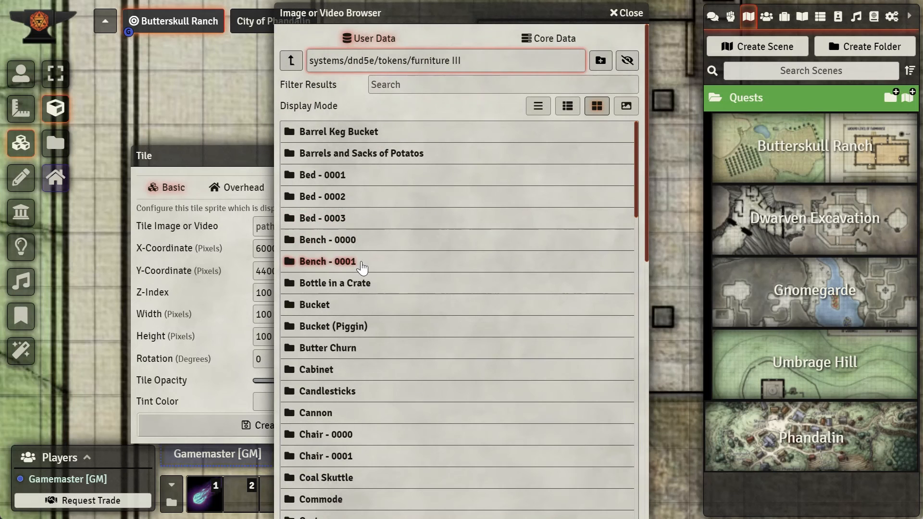
# Step: Filter the furniture token folders for chest images using "ches"
pyautogui.click(414, 87)
pyautogui.write('chest')
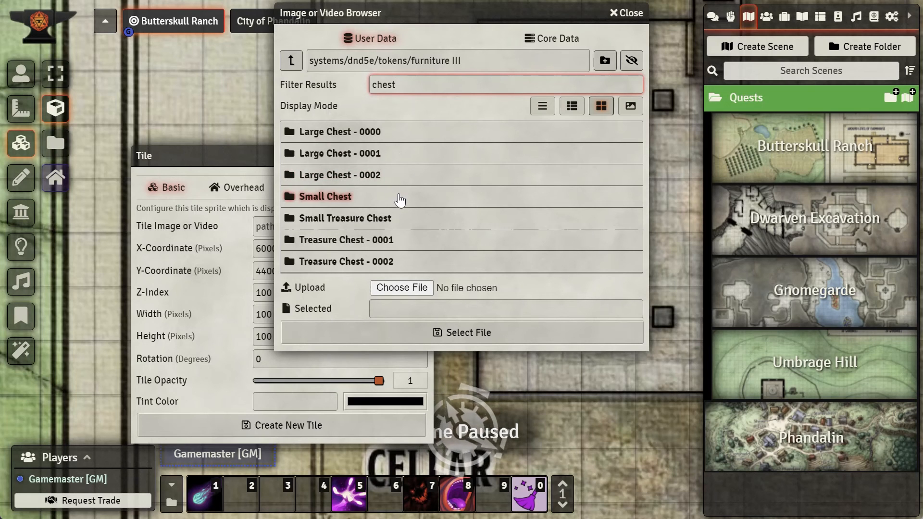
pyautogui.click(291, 60)
pyautogui.moveTo(425, 84); pyautogui.dragTo(353, 88)
pyautogui.press('BackSpace')
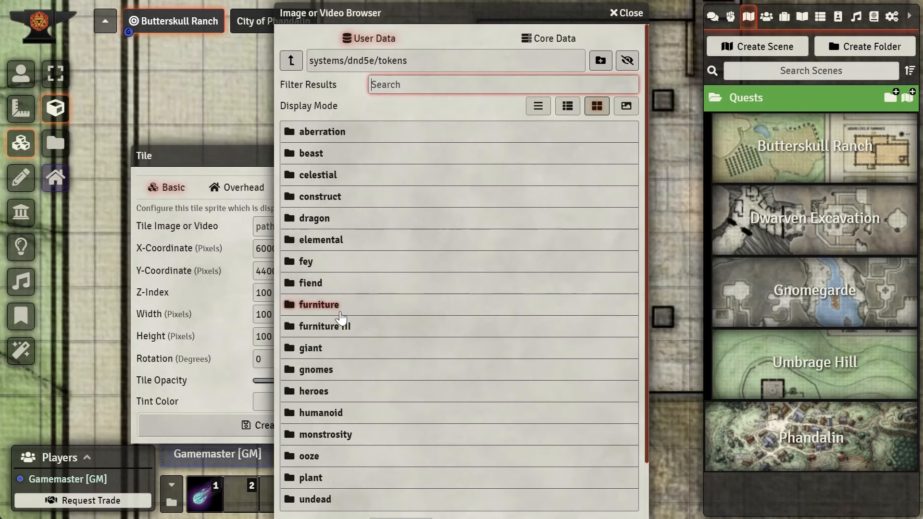
pyautogui.click(335, 308)
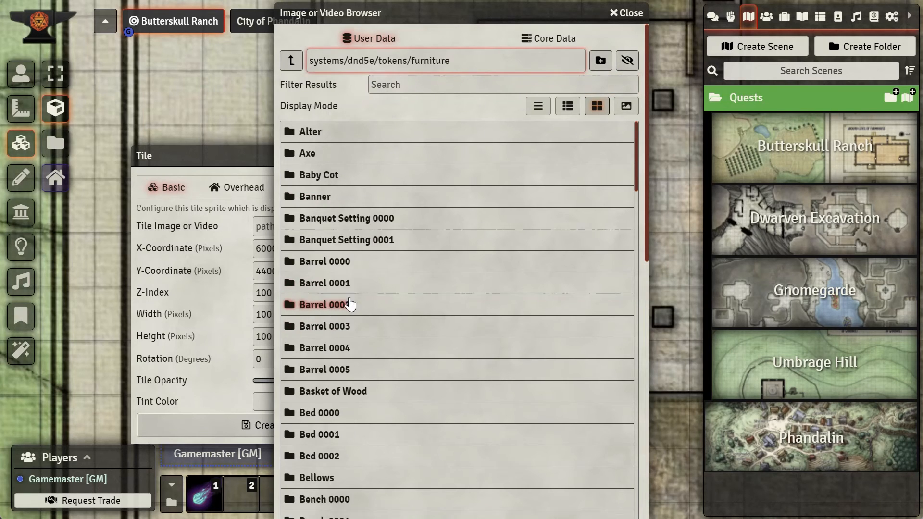
pyautogui.click(427, 85)
pyautogui.write('ches')
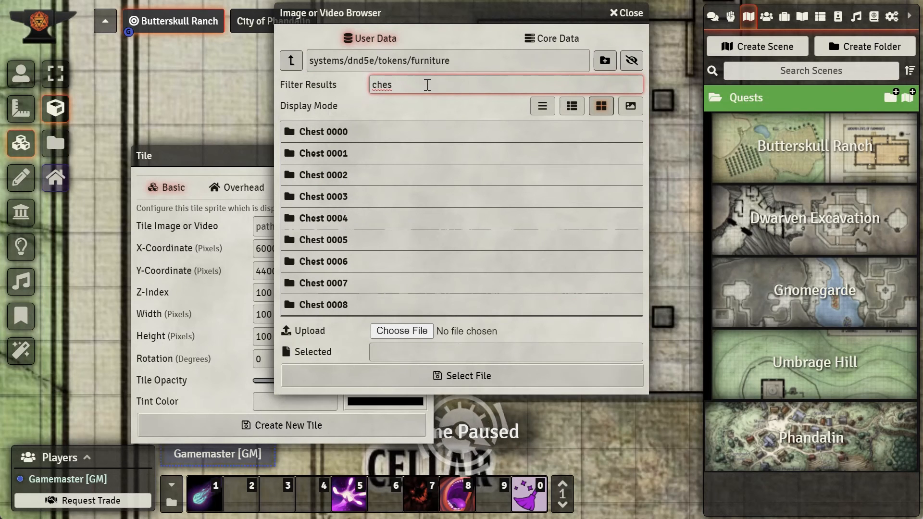
# Step: Browse the Chest 0001 to Chest 0008 folders to compare the chest images
pyautogui.click(339, 199)
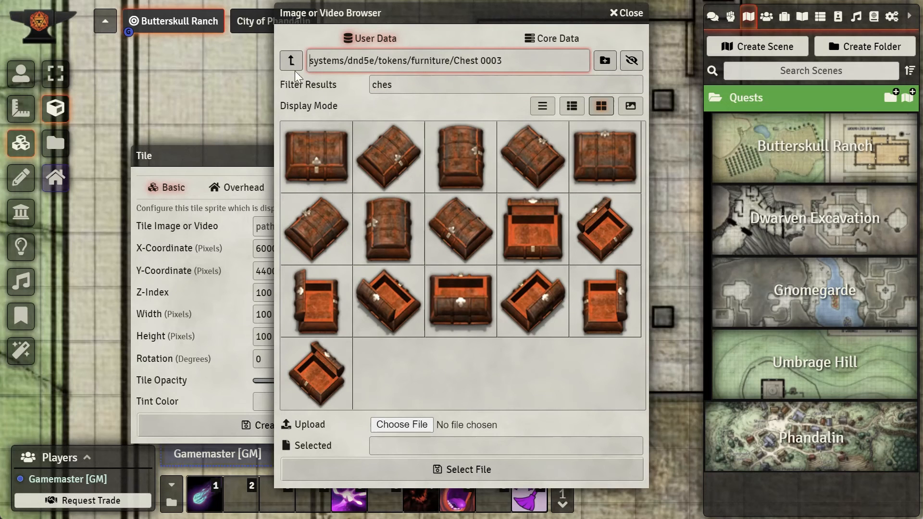
pyautogui.click(292, 57)
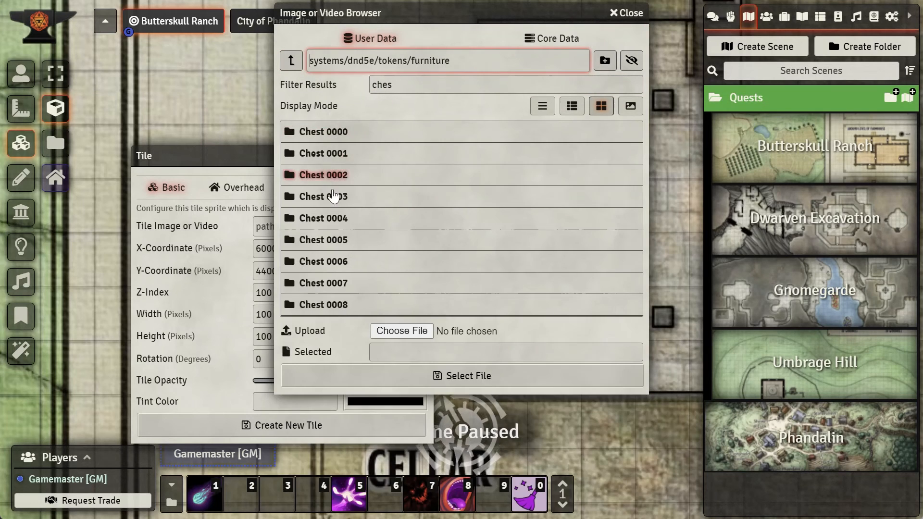
pyautogui.click(334, 220)
pyautogui.click(289, 57)
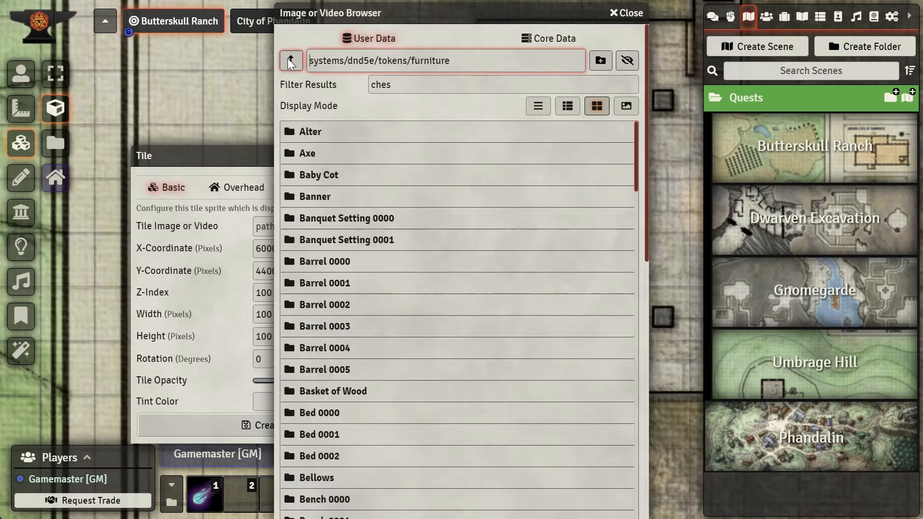
pyautogui.click(315, 151)
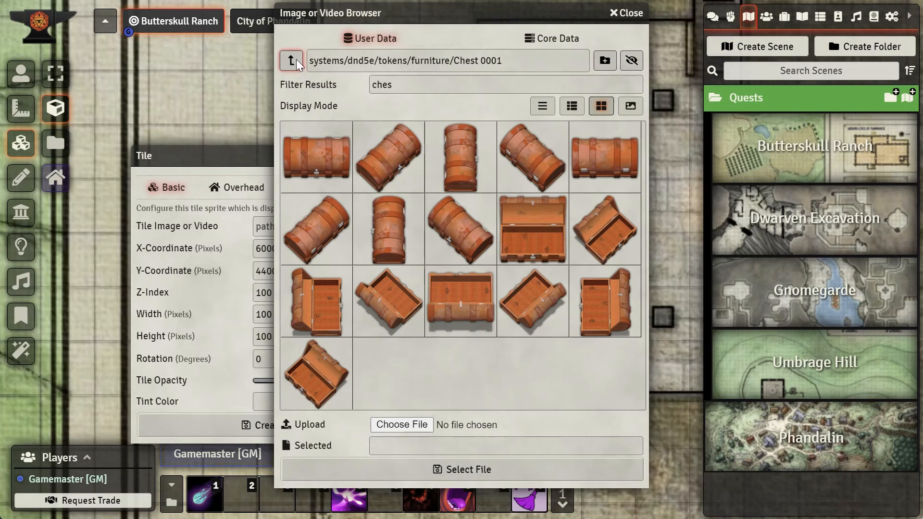
pyautogui.click(296, 59)
pyautogui.click(318, 174)
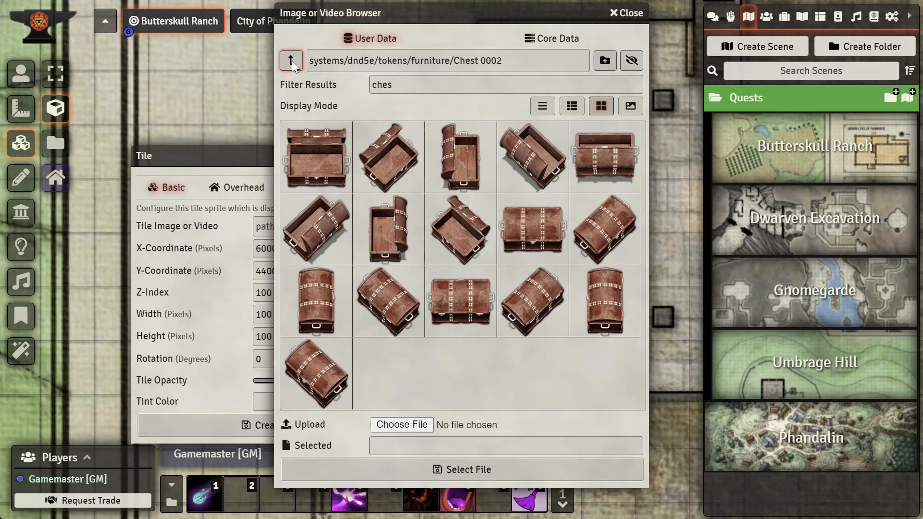
pyautogui.click(291, 61)
pyautogui.click(321, 247)
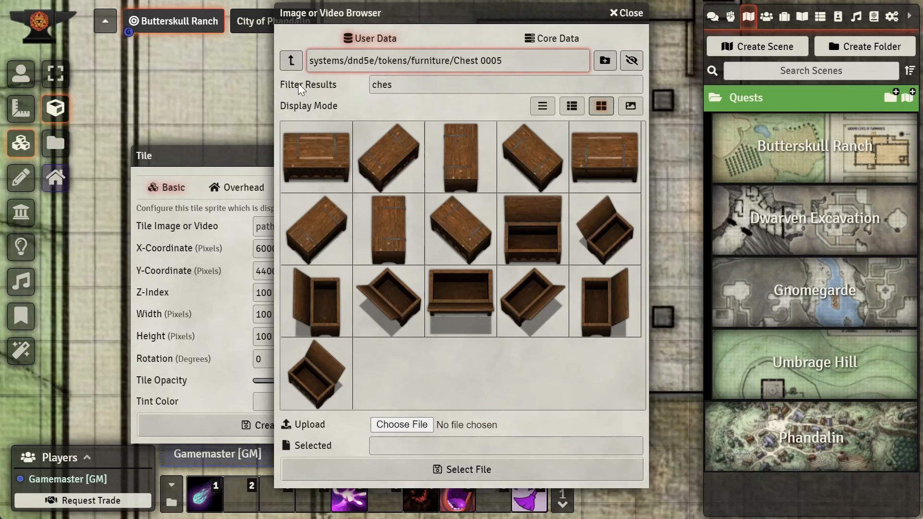
pyautogui.click(291, 61)
pyautogui.click(320, 262)
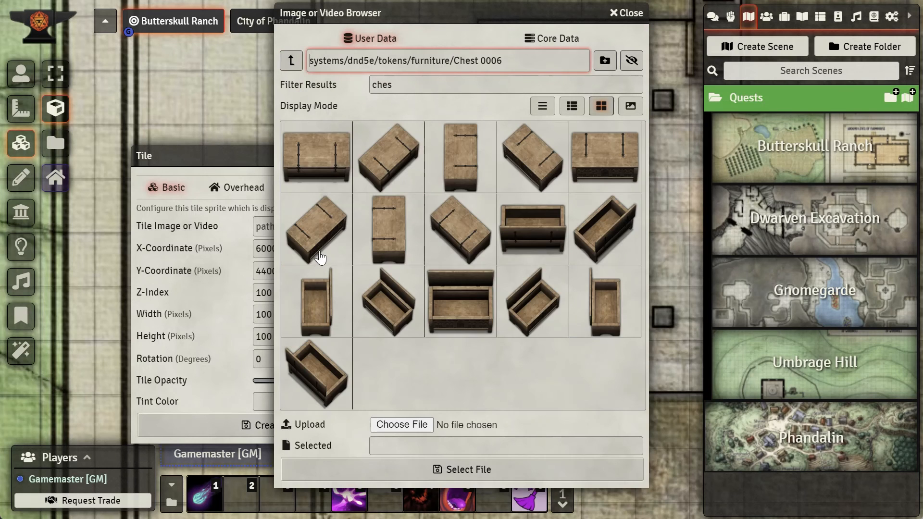
pyautogui.click(291, 61)
pyautogui.click(310, 283)
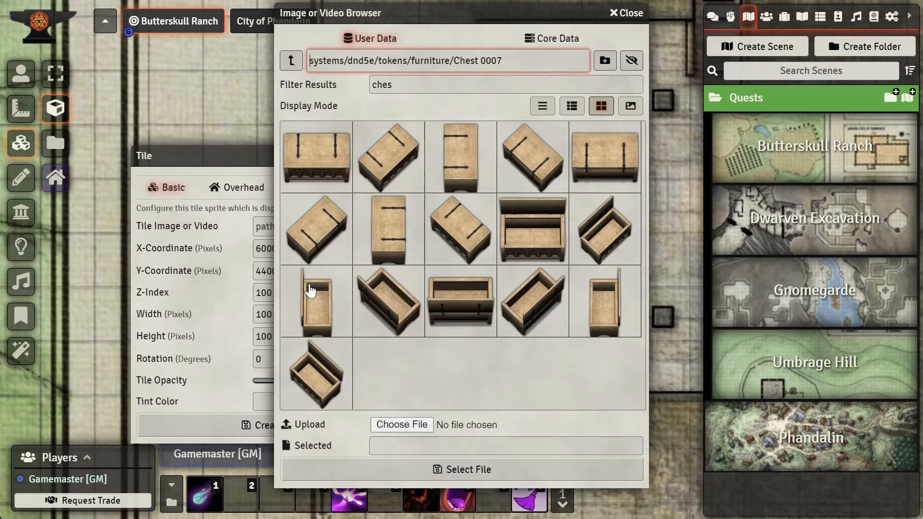
pyautogui.click(292, 60)
pyautogui.scroll(-10, 317, 240)
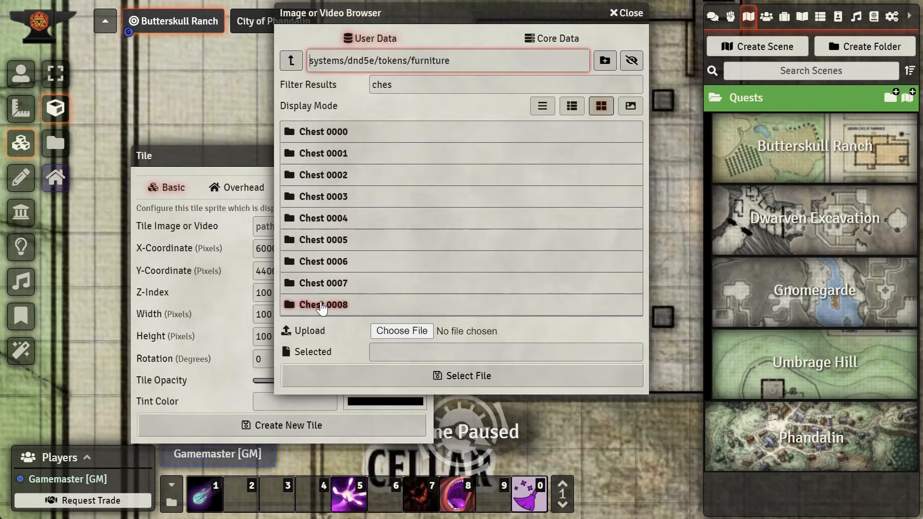
pyautogui.click(318, 307)
pyautogui.click(291, 67)
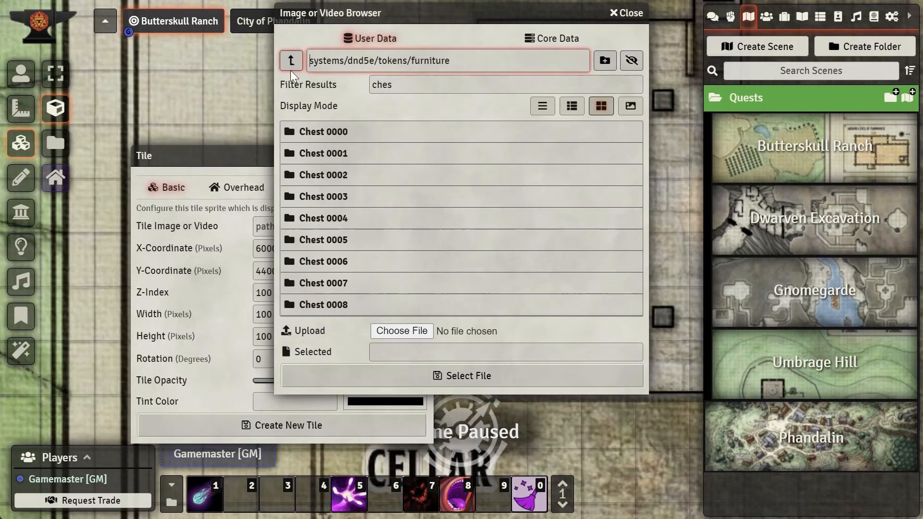
# Step: Pick Chest-0011.png from the Chest 0000 folder and create the chest tile
pyautogui.click(304, 135)
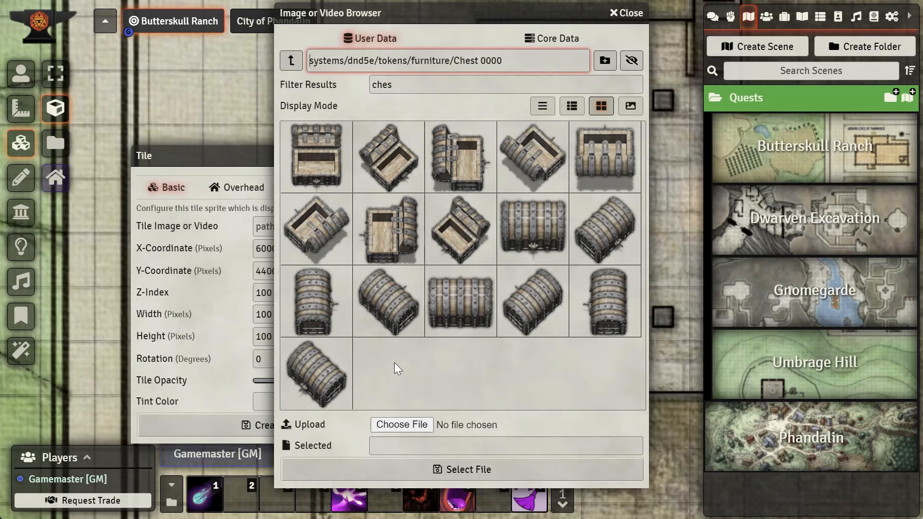
pyautogui.click(314, 306)
pyautogui.click(502, 470)
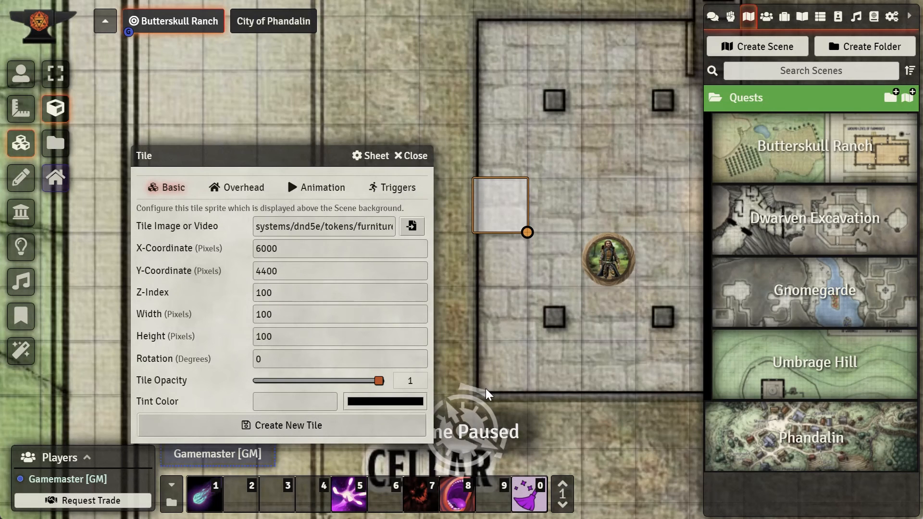
pyautogui.click(347, 426)
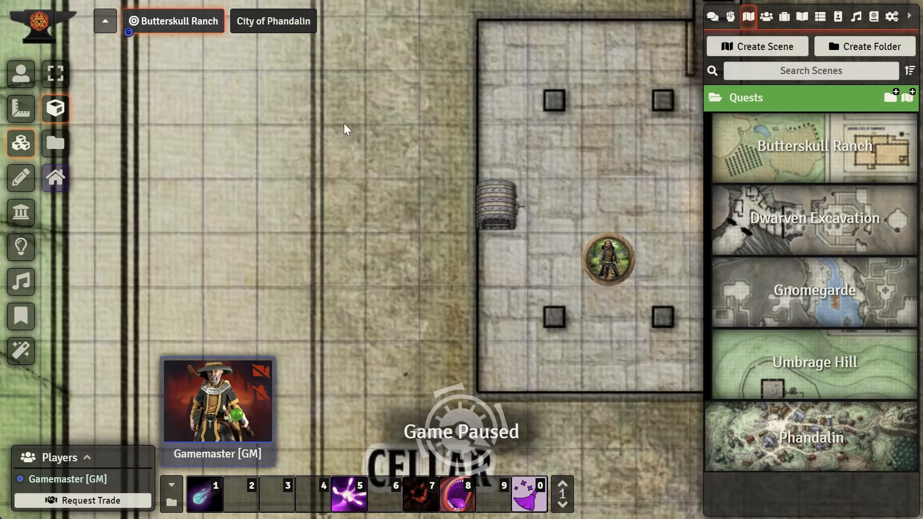
# Step: Move Gendan's token beside the new chest and across the cellar to test its vision
pyautogui.click(32, 78)
pyautogui.click(598, 266)
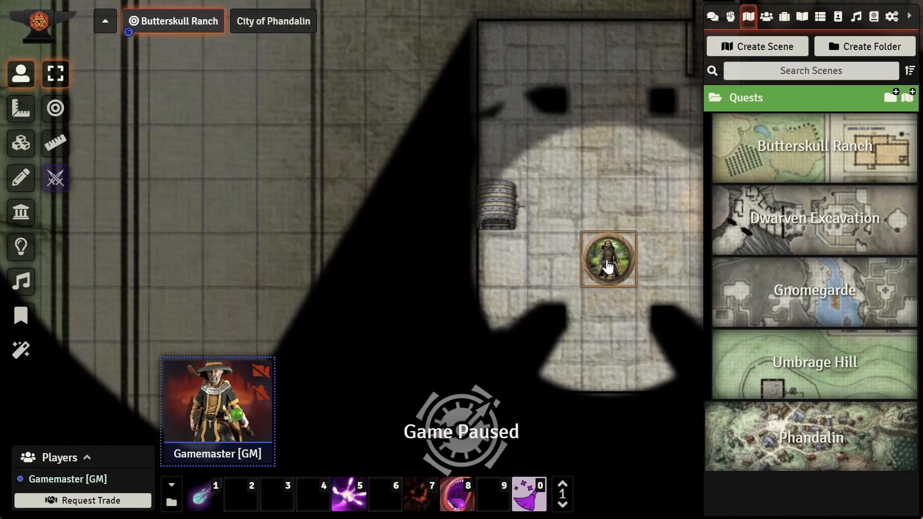
pyautogui.moveTo(620, 266); pyautogui.dragTo(587, 178)
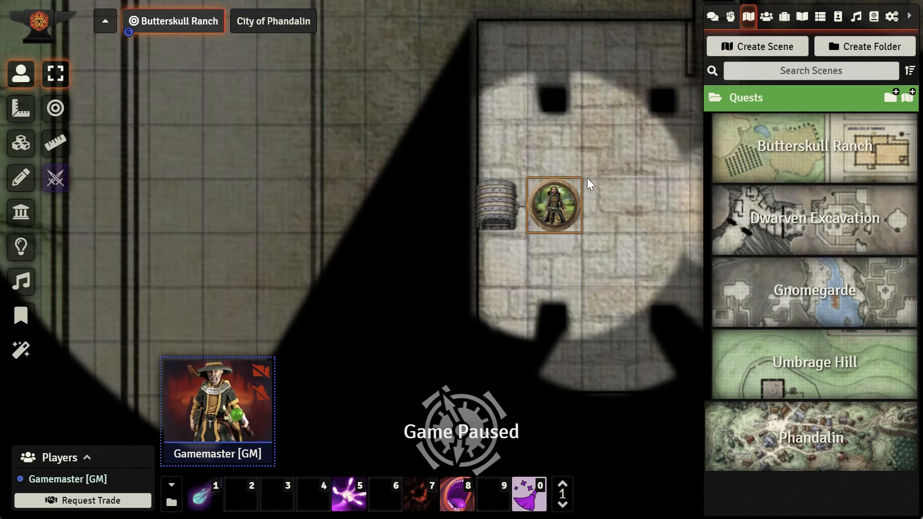
pyautogui.click(607, 178)
pyautogui.click(571, 203)
pyautogui.moveTo(567, 207); pyautogui.dragTo(660, 204)
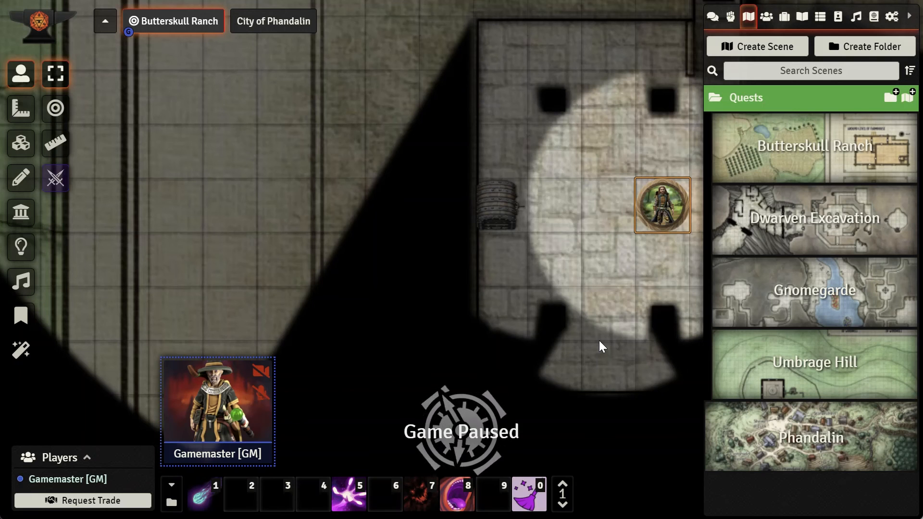
# Step: Examine the farmhouse ground level around its northern double doors
pyautogui.scroll(-1, 558, 226)
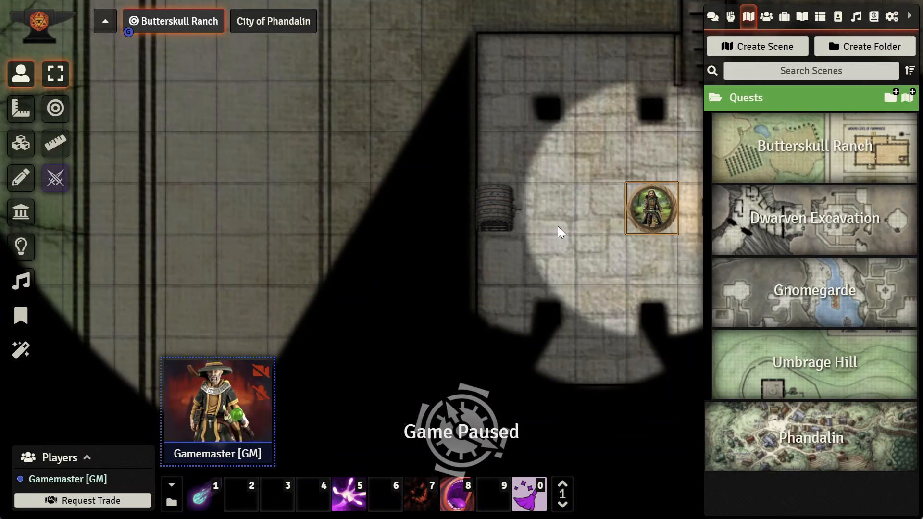
pyautogui.click(501, 53)
pyautogui.moveTo(625, 277); pyautogui.dragTo(514, 273)
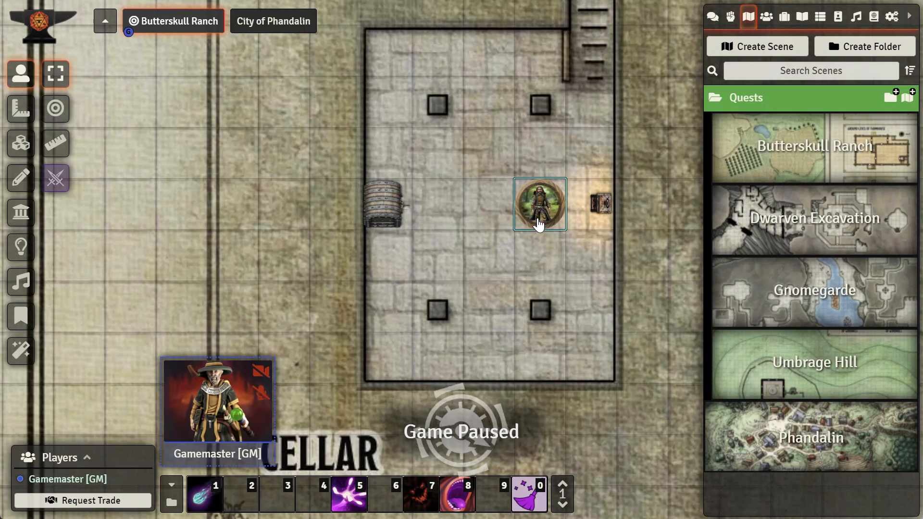
pyautogui.scroll(-5, 539, 223)
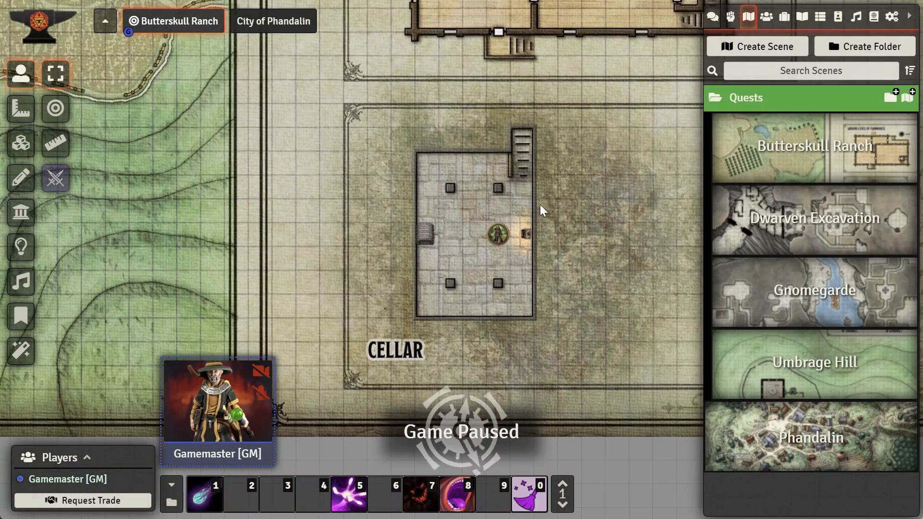
pyautogui.moveTo(553, 166); pyautogui.dragTo(607, 240)
pyautogui.moveTo(533, 217); pyautogui.dragTo(588, 297)
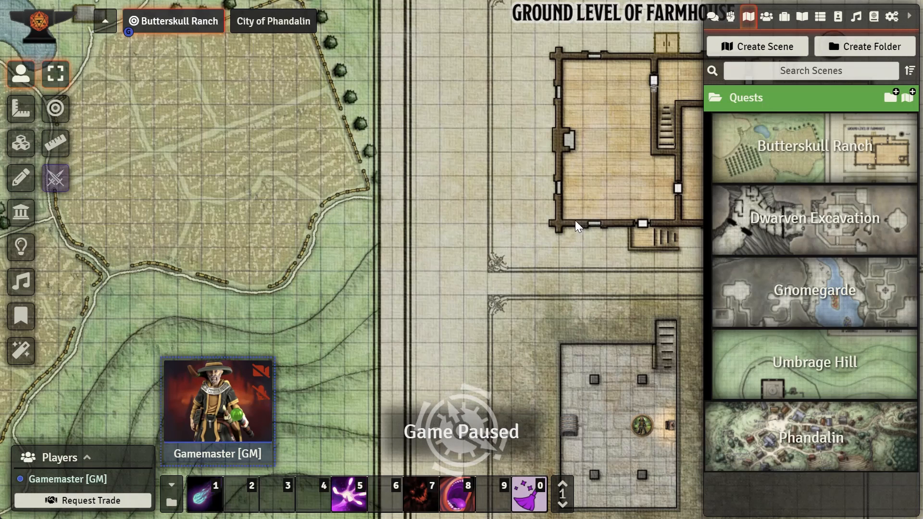
pyautogui.moveTo(576, 224); pyautogui.dragTo(481, 242)
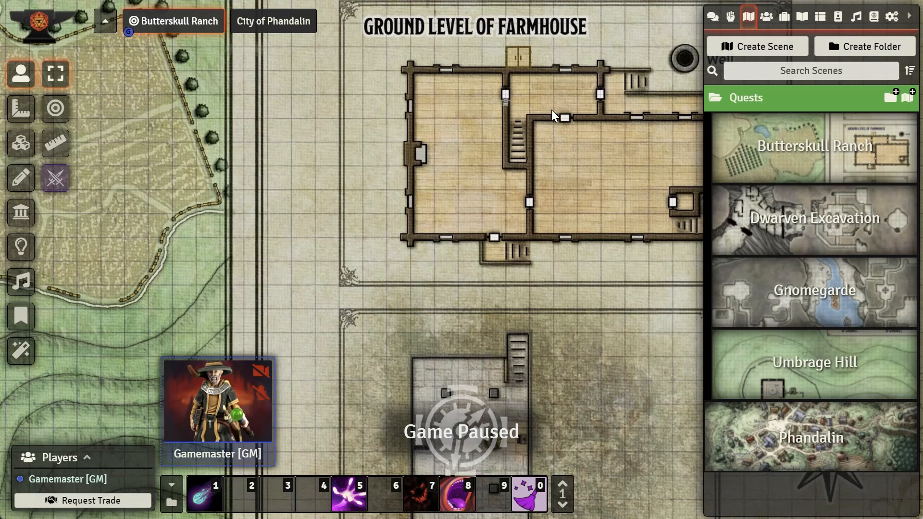
pyautogui.moveTo(536, 112); pyautogui.dragTo(560, 227)
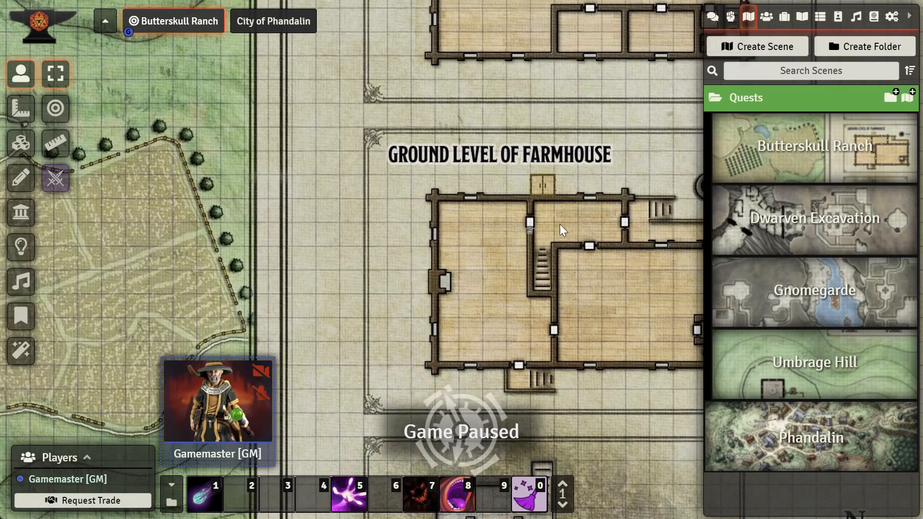
pyautogui.scroll(5, 539, 185)
pyautogui.scroll(6, 565, 193)
pyautogui.moveTo(624, 148); pyautogui.dragTo(531, 284)
pyautogui.scroll(6, 587, 238)
pyautogui.scroll(2, 587, 238)
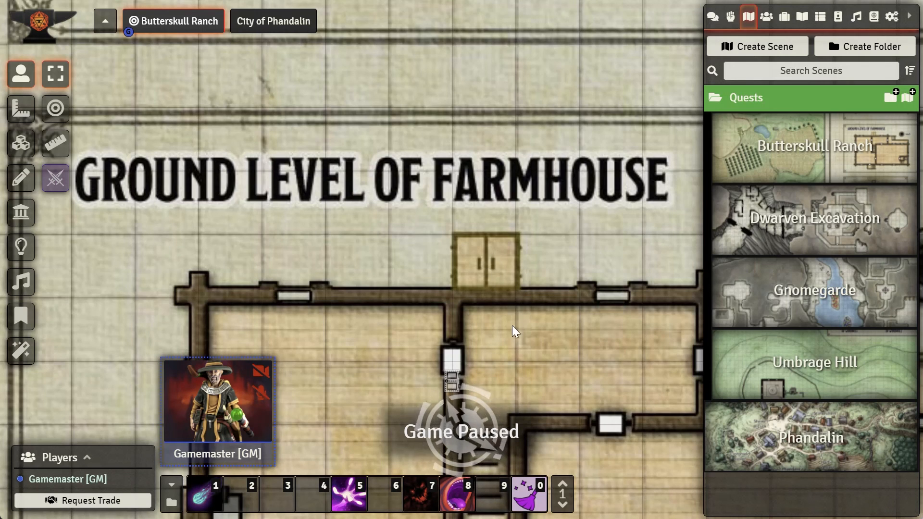
# Step: Examine the farmhouse ground level's interior rooms, inner doorway and staircase
pyautogui.moveTo(514, 338); pyautogui.dragTo(533, 231)
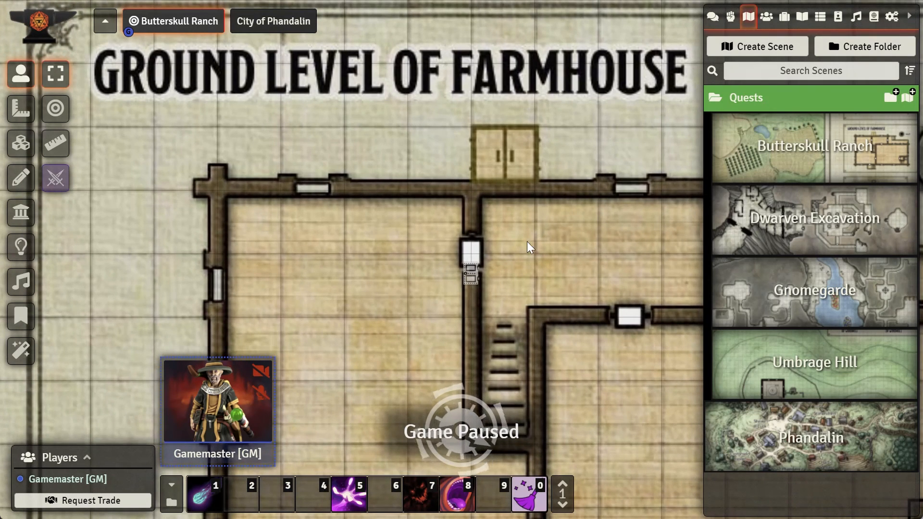
pyautogui.moveTo(529, 282); pyautogui.dragTo(547, 196)
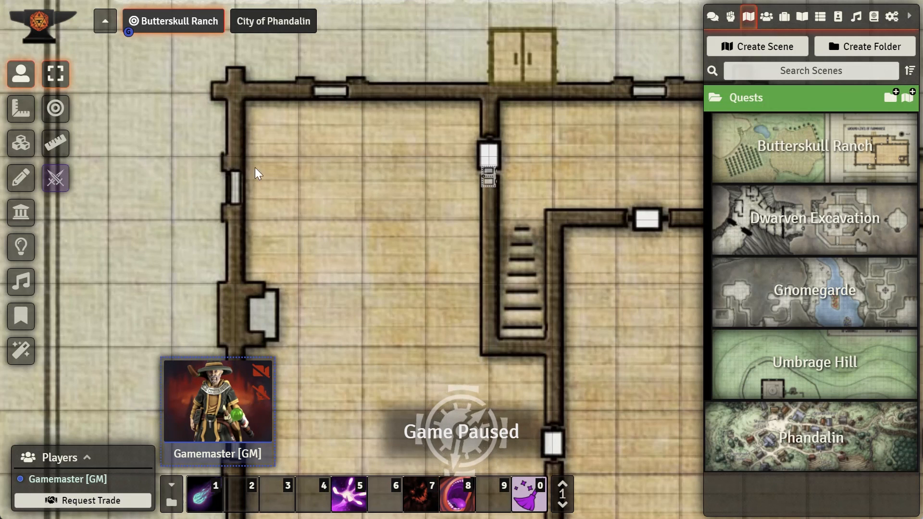
pyautogui.scroll(-10, 422, 214)
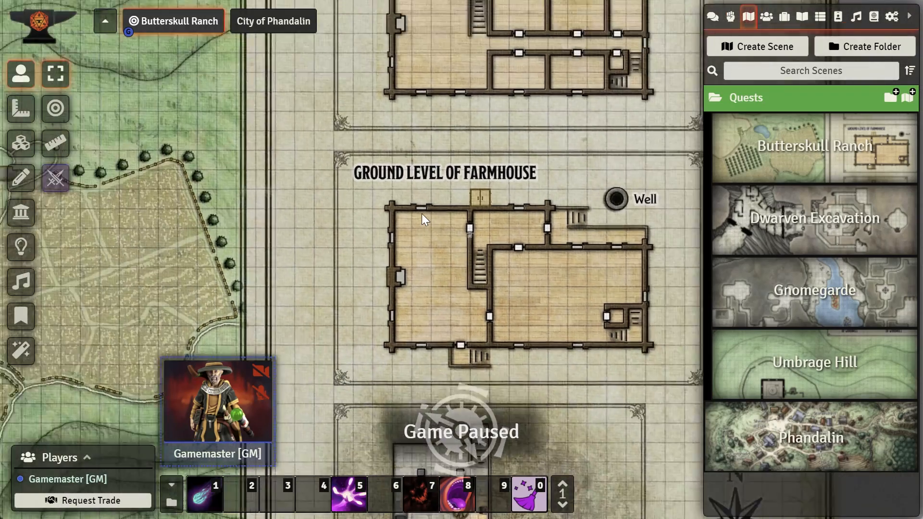
pyautogui.scroll(-8, 422, 214)
# Step: Survey the Butterskull Ranch overview map, focusing on the pond and building north of the orchard
pyautogui.moveTo(347, 244); pyautogui.dragTo(544, 120)
pyautogui.moveTo(363, 297); pyautogui.dragTo(506, 243)
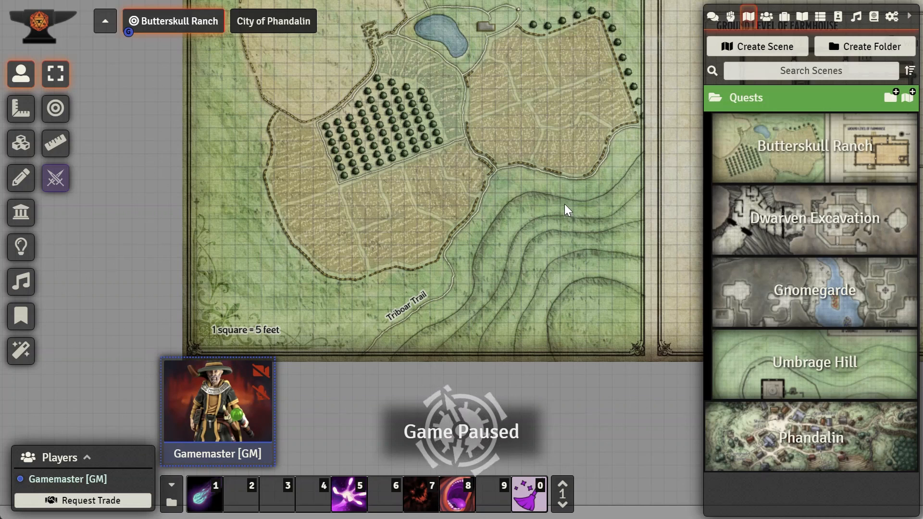
pyautogui.scroll(-5, 560, 223)
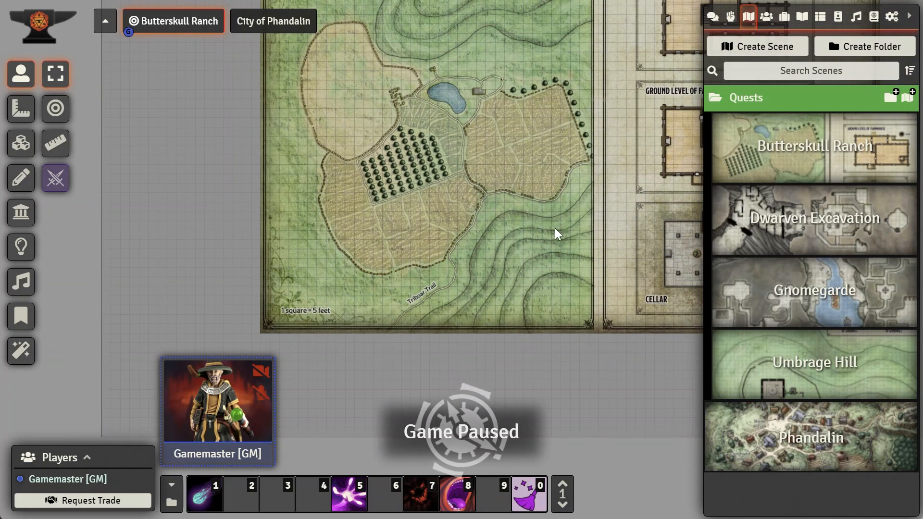
pyautogui.moveTo(519, 222); pyautogui.dragTo(509, 299)
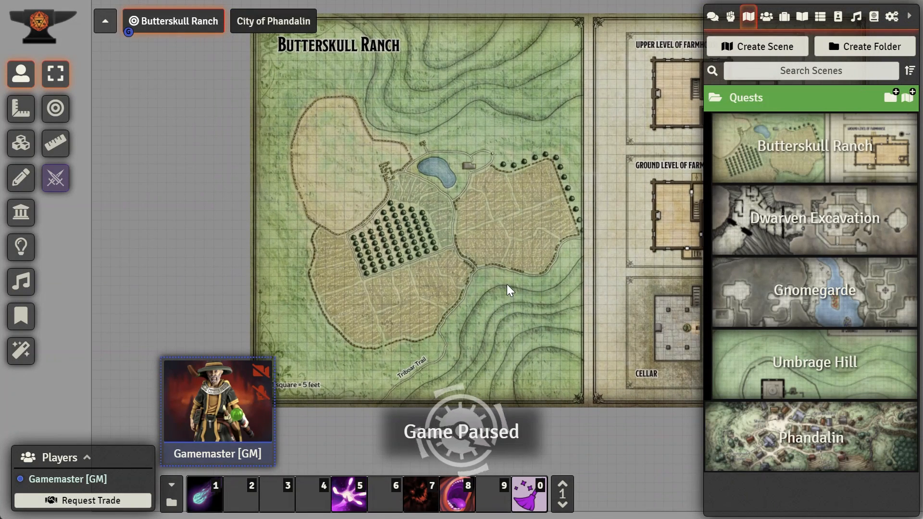
pyautogui.scroll(10, 508, 283)
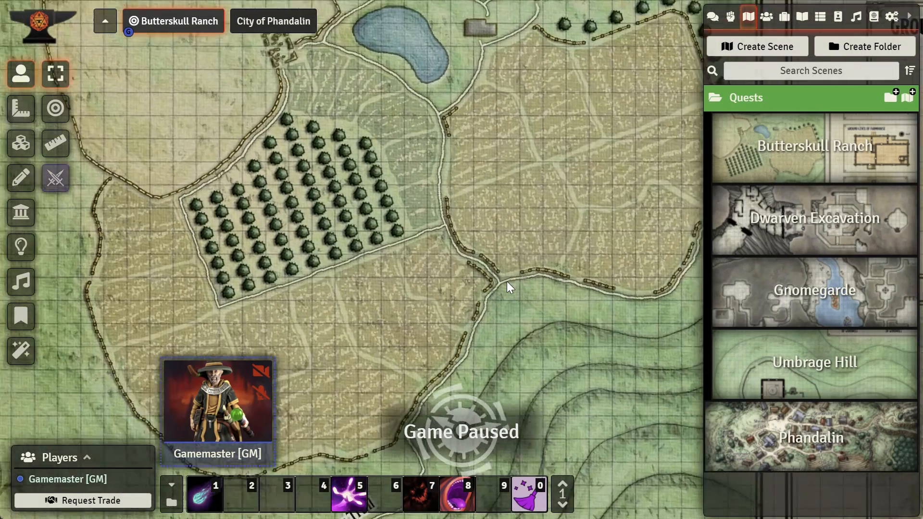
pyautogui.scroll(1, 507, 281)
pyautogui.moveTo(492, 114); pyautogui.dragTo(510, 287)
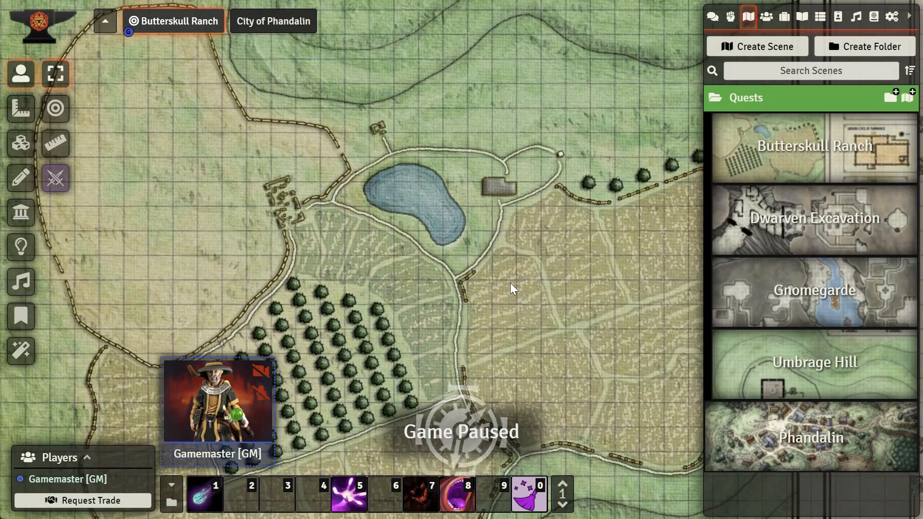
pyautogui.scroll(3, 510, 282)
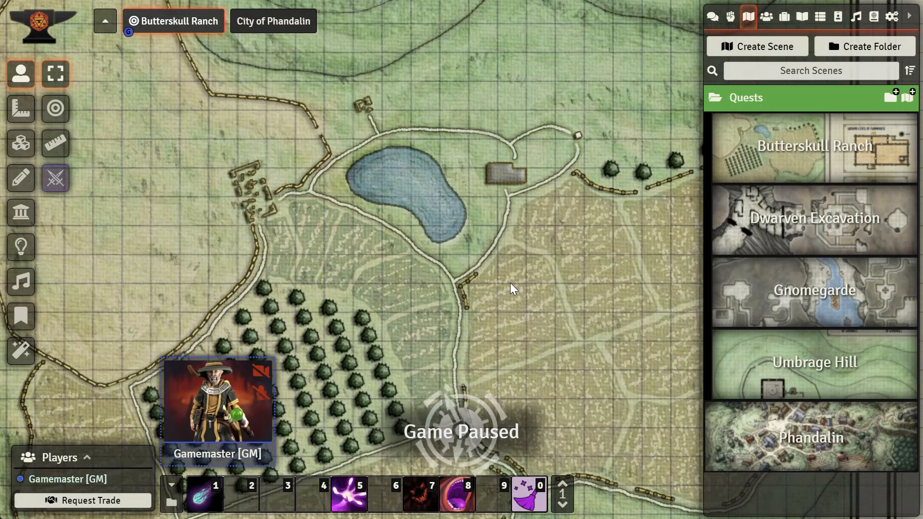